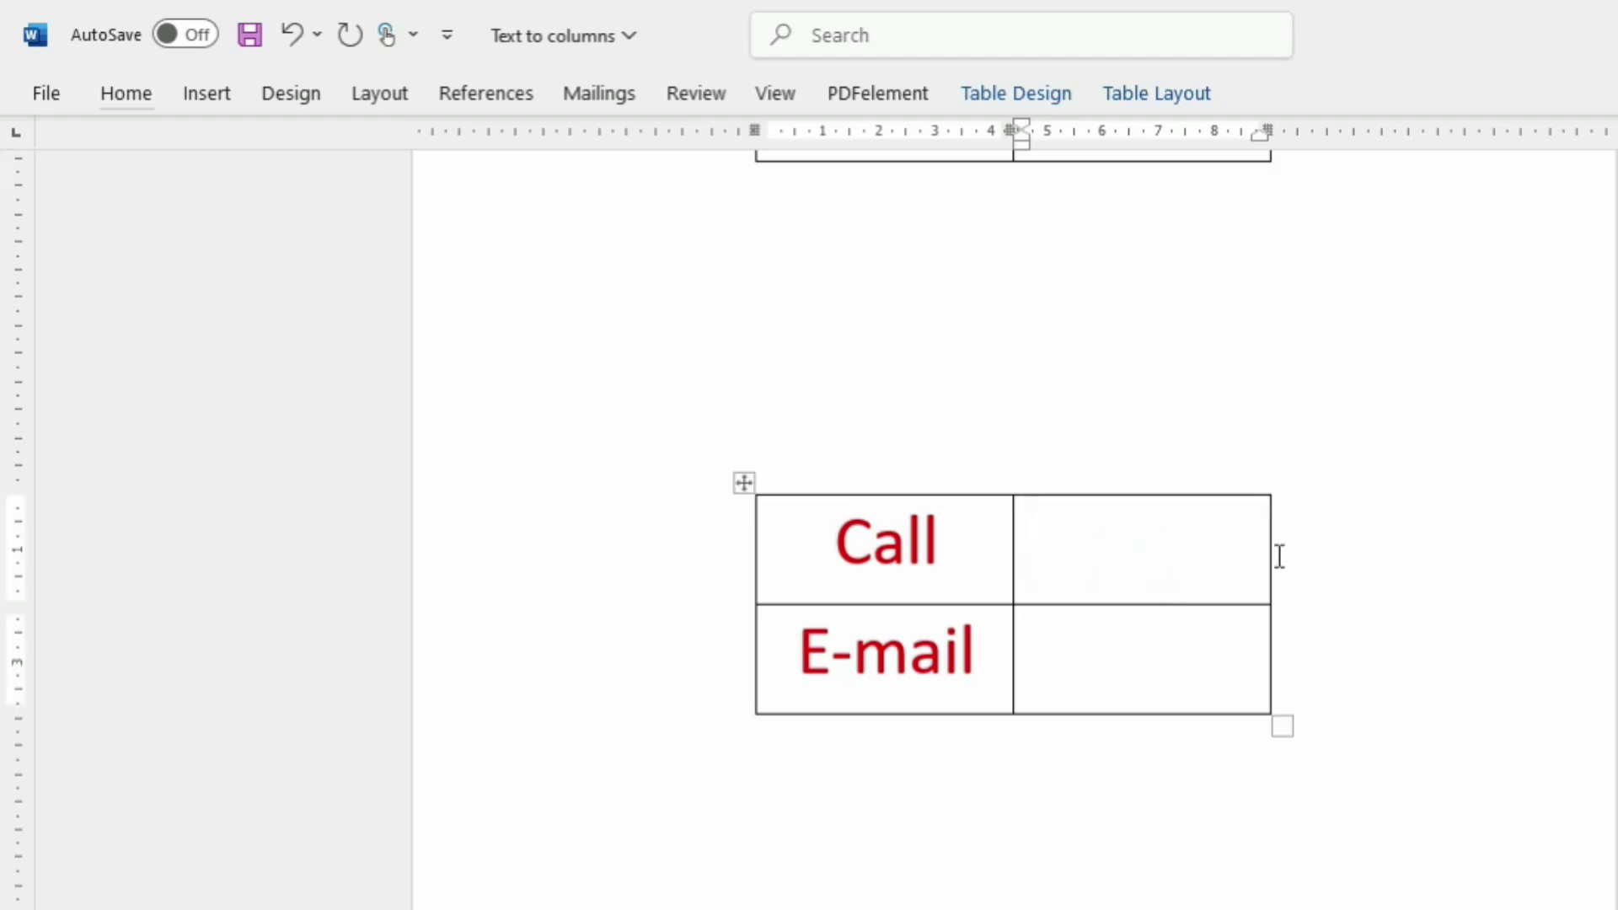
# Step: Insert the phone symbol (Unicode 2706) in the cell beside Call and the envelope symbol (Unicode 2709) beside E-mail
pyautogui.write('2706')
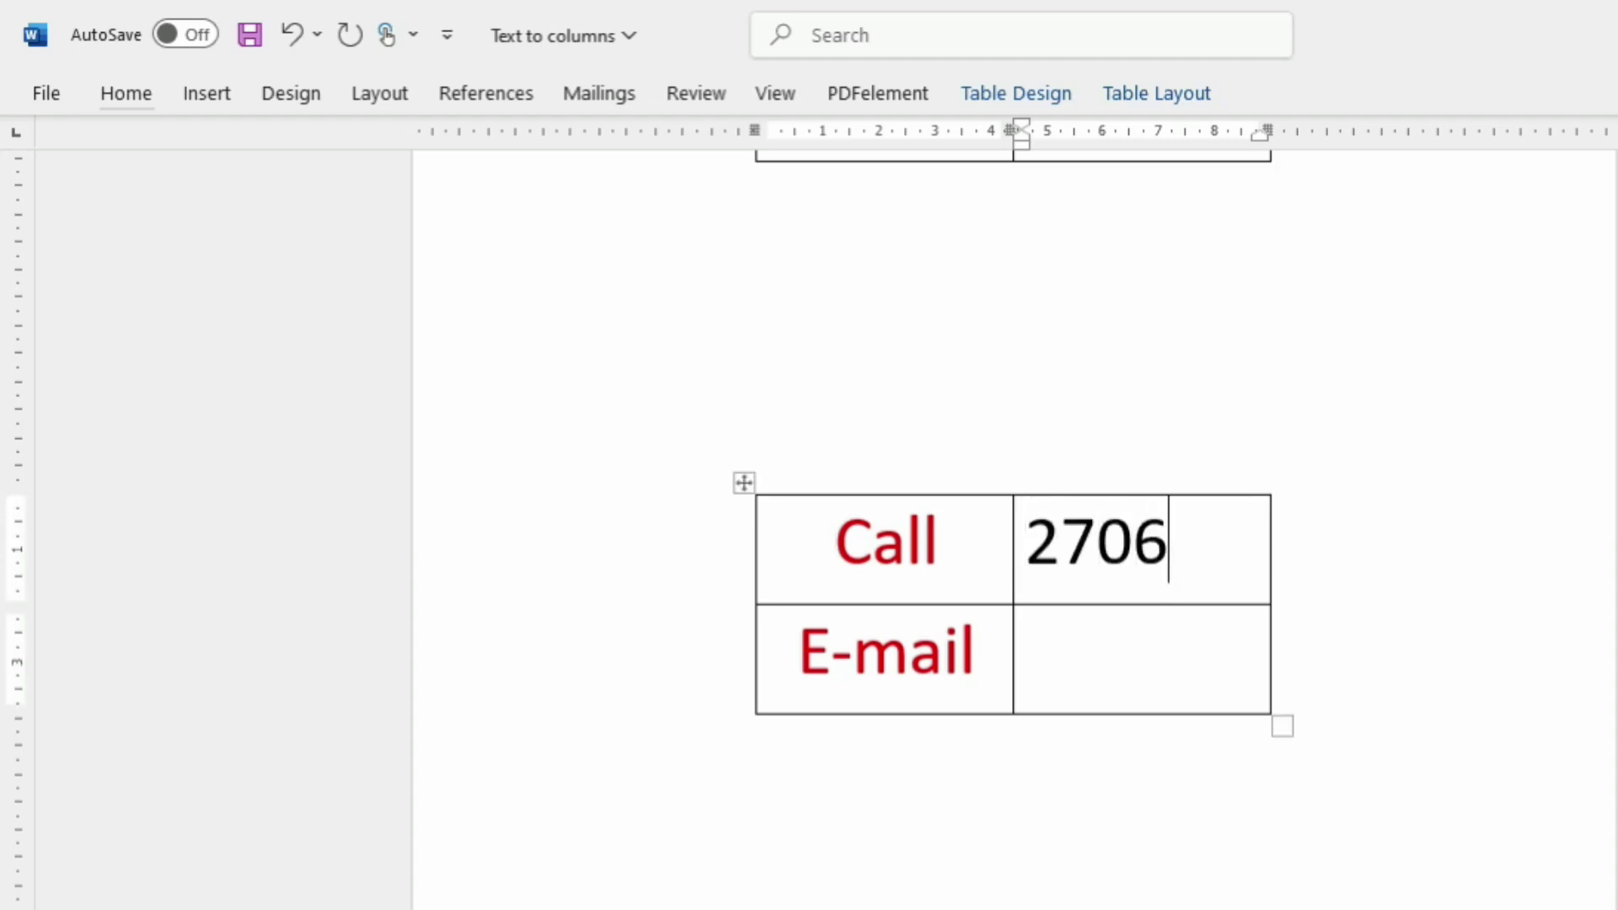
pyautogui.hotkey('alt', 'x')
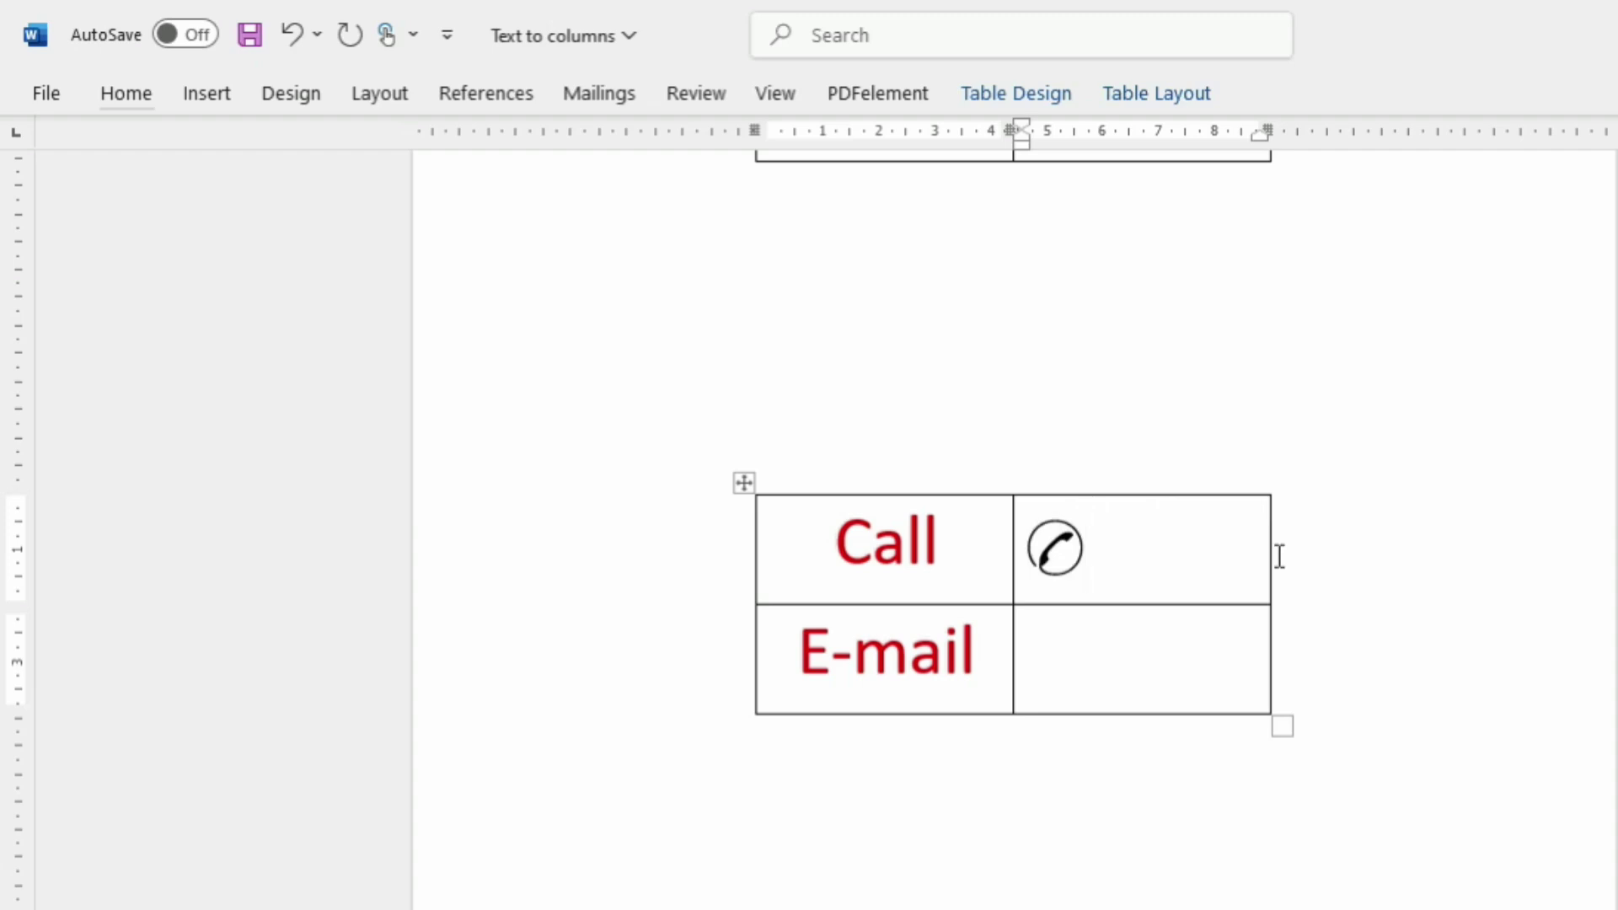
pyautogui.click(1144, 654)
pyautogui.write('2709')
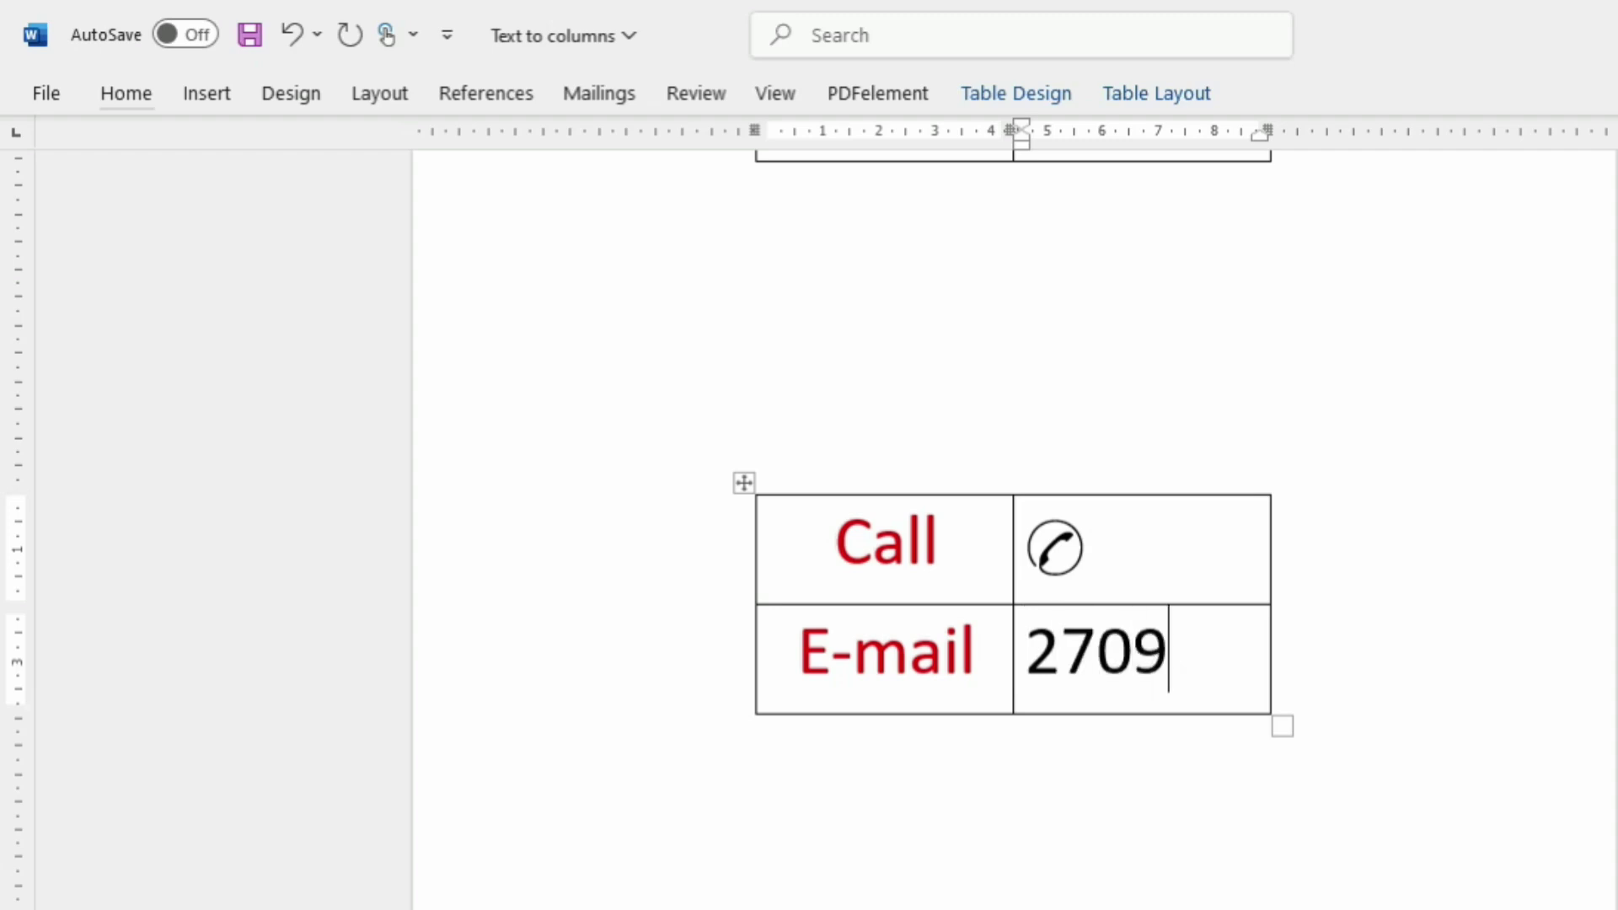
pyautogui.hotkey('alt', 'x')
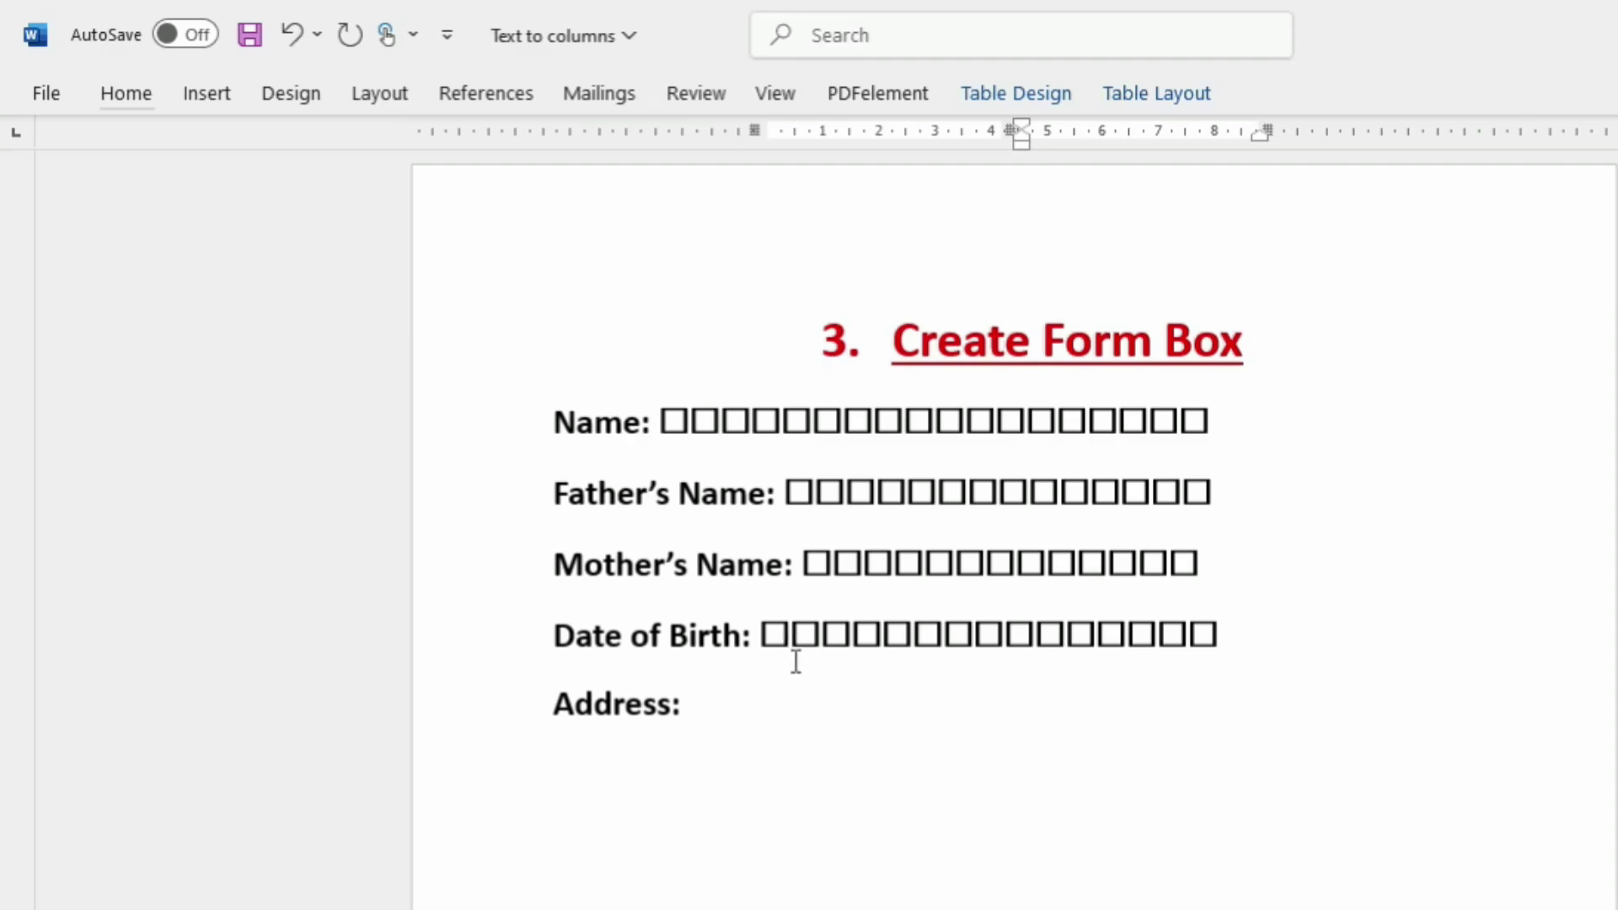
# Step: Insert an empty box symbol after the Address label using Unicode 2610
pyautogui.click(728, 710)
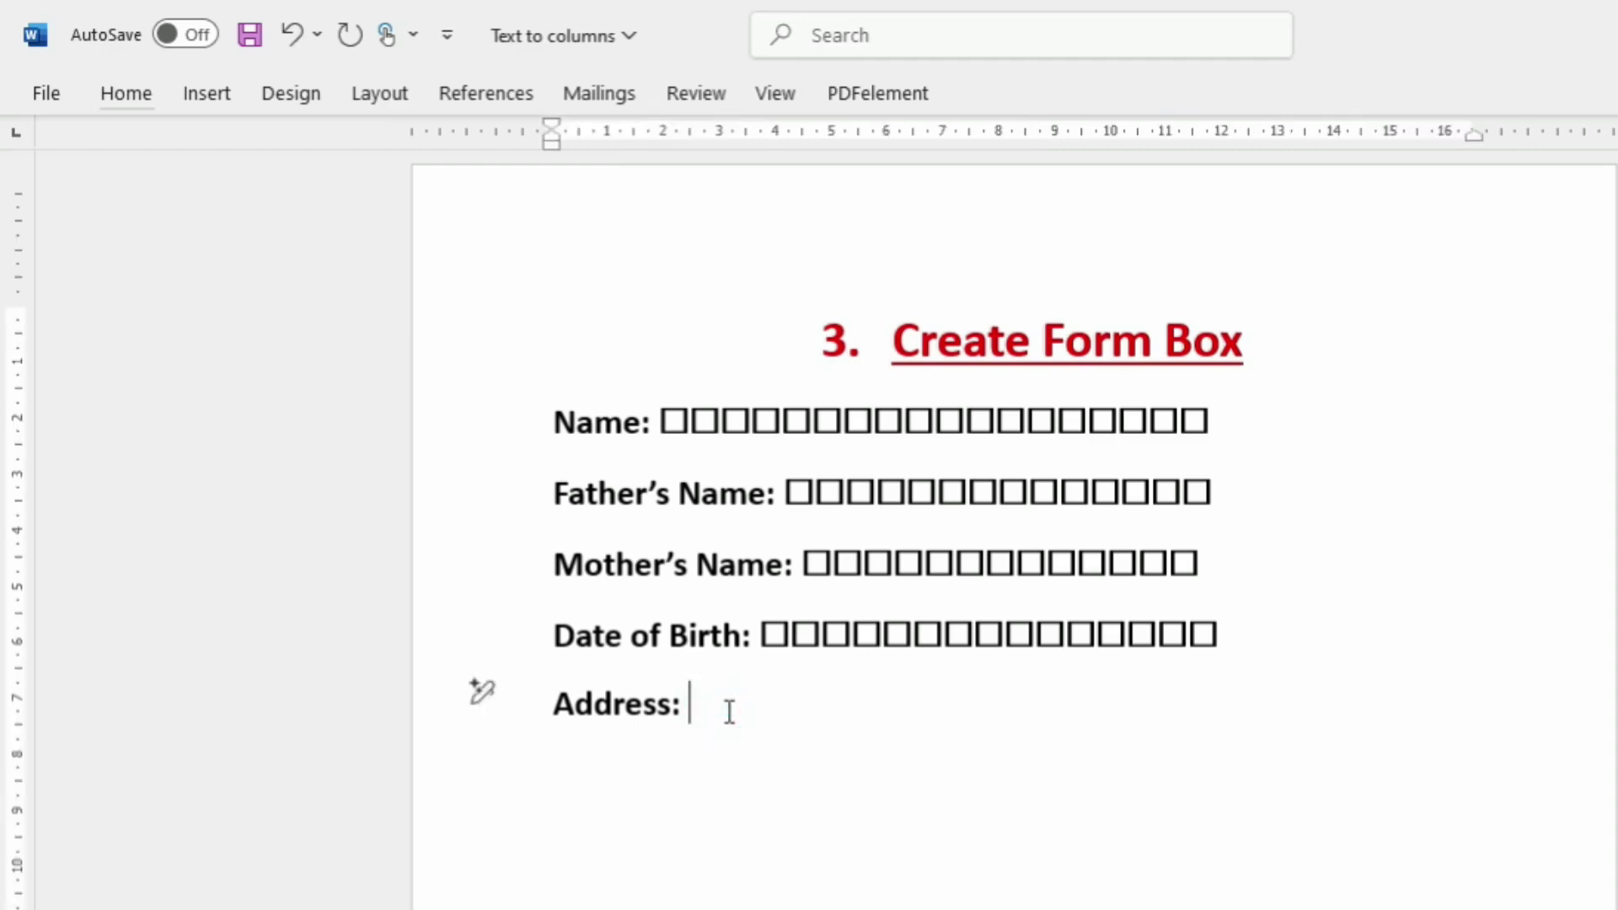
pyautogui.write('2610')
pyautogui.hotkey('alt', 'x')
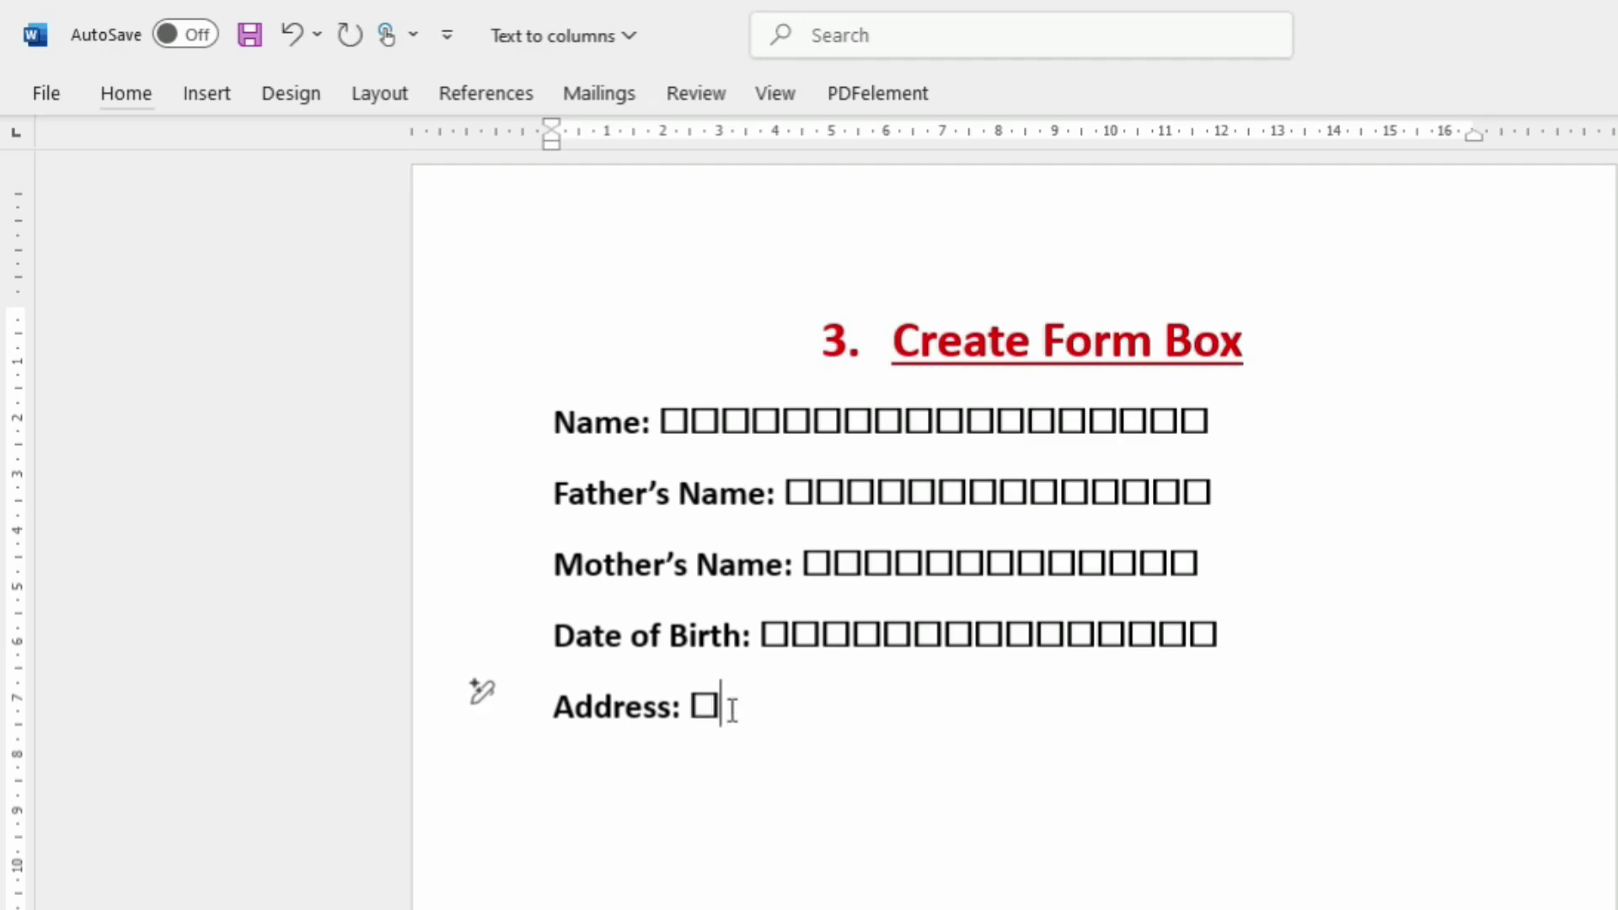
# Step: Copy the box symbol and paste it repeatedly to extend the Address line into a full row of boxes
pyautogui.click(717, 704)
pyautogui.moveTo(717, 703); pyautogui.dragTo(703, 705)
pyautogui.click(732, 706)
pyautogui.hotkey('ctrl', 'v')
pyautogui.hotkey('ctrl', 'v')
pyautogui.hotkey('ctrl', 'v')
pyautogui.hotkey('ctrl', 'v')
pyautogui.hotkey('ctrl', 'v')
pyautogui.hotkey('ctrl', 'v')
pyautogui.hotkey('ctrl', 'v')
pyautogui.hotkey('ctrl', 'v')
pyautogui.hotkey('ctrl', 'v')
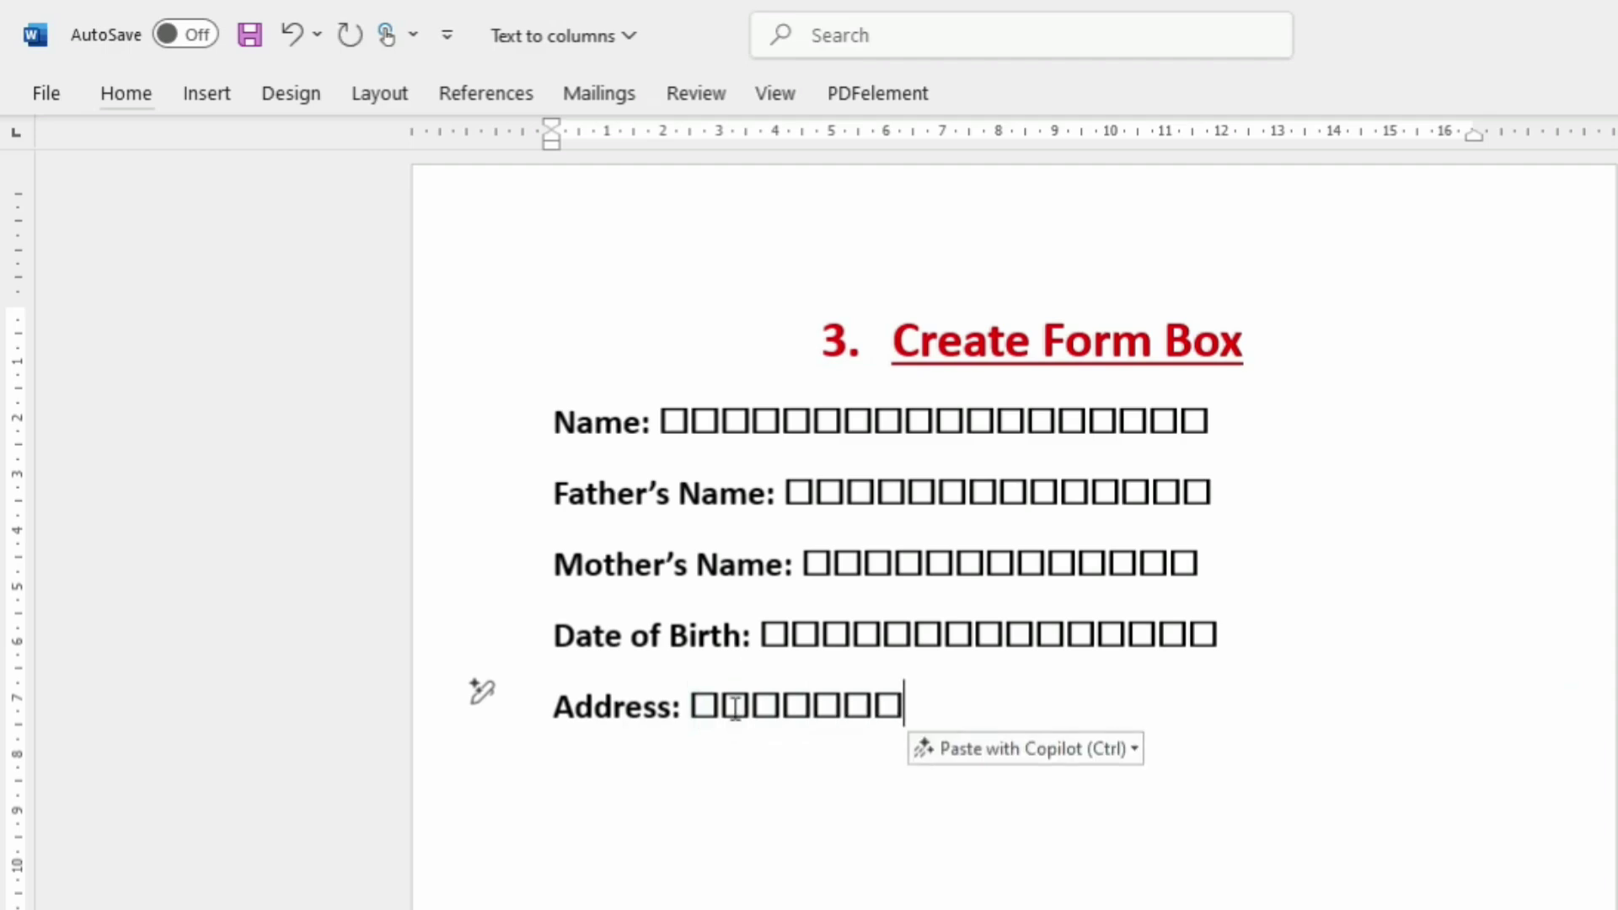
pyautogui.hotkey('ctrl', 'v')
pyautogui.hotkey('ctrl', 'v')
pyautogui.hotkey('ctrl', 'v')
pyautogui.hotkey('ctrl', 'v')
pyautogui.hotkey('ctrl', 'v')
pyautogui.hotkey('ctrl', 'v')
pyautogui.hotkey('ctrl', 'v')
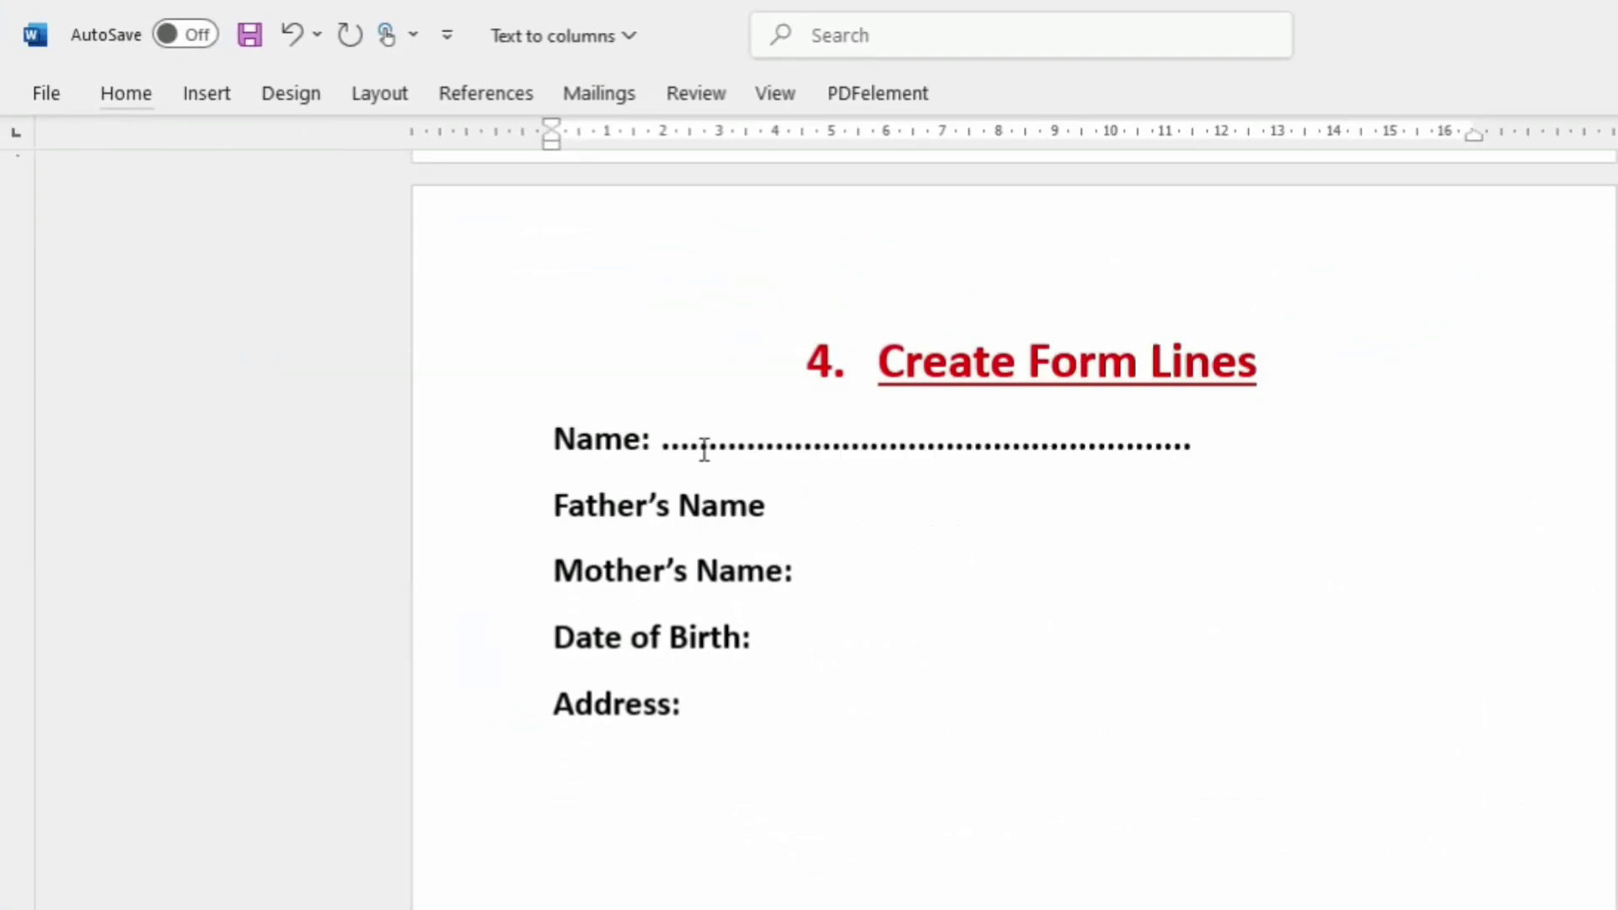
# Step: Under Create Form Lines, fill the Father's Name and Mother's Name lines with manually entered dots, adding a colon after Father's Name
pyautogui.click(884, 502)
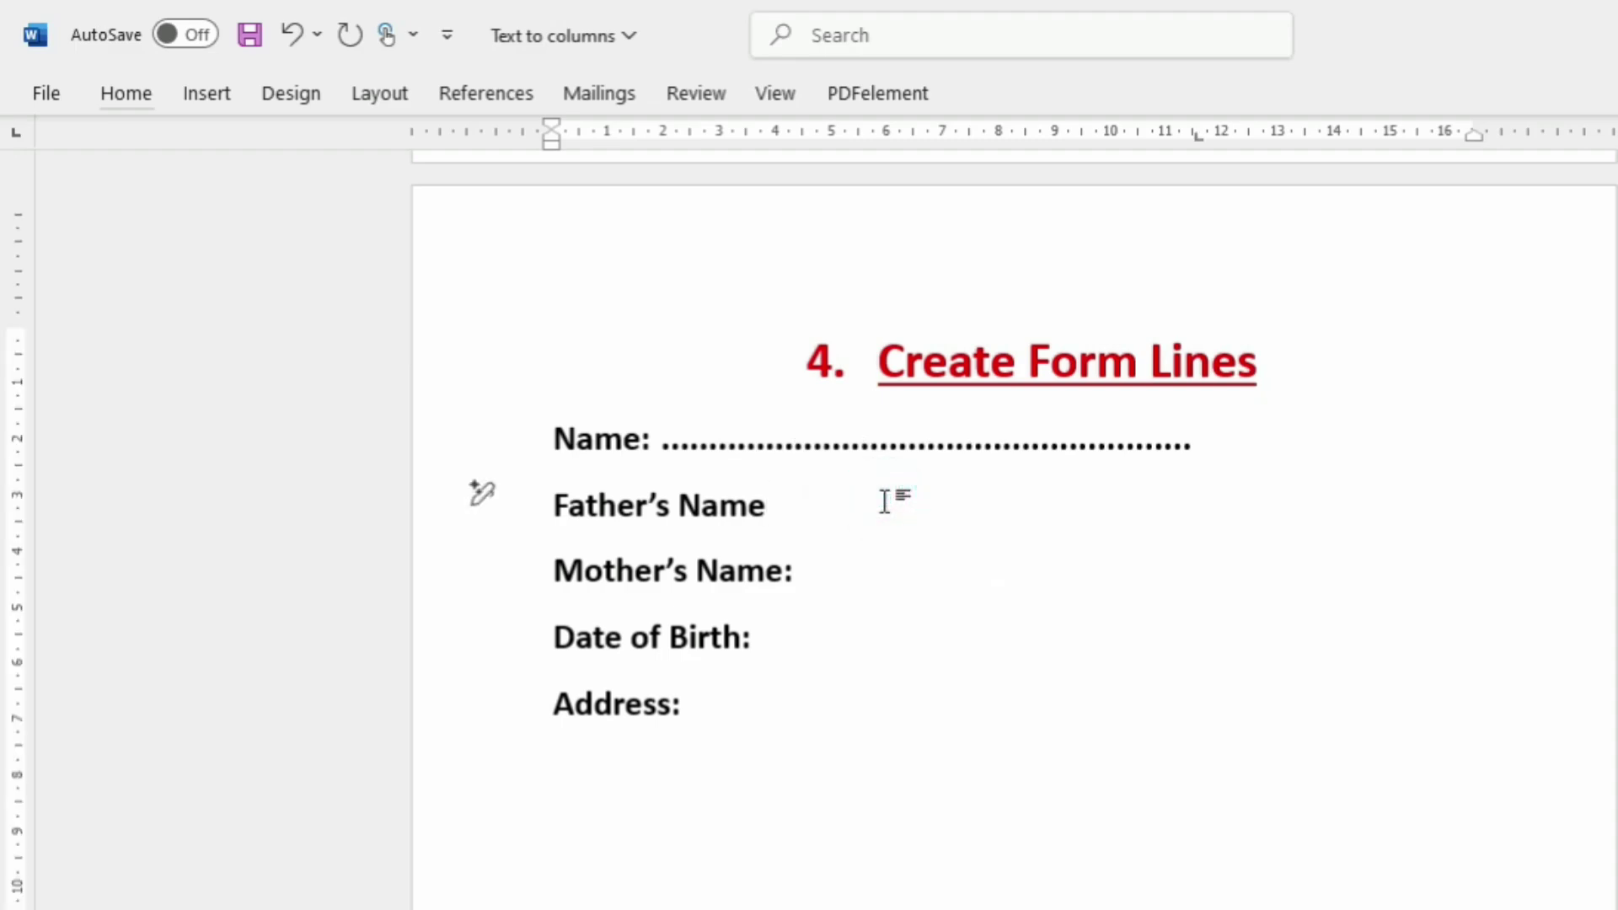
pyautogui.write(':...................................................')
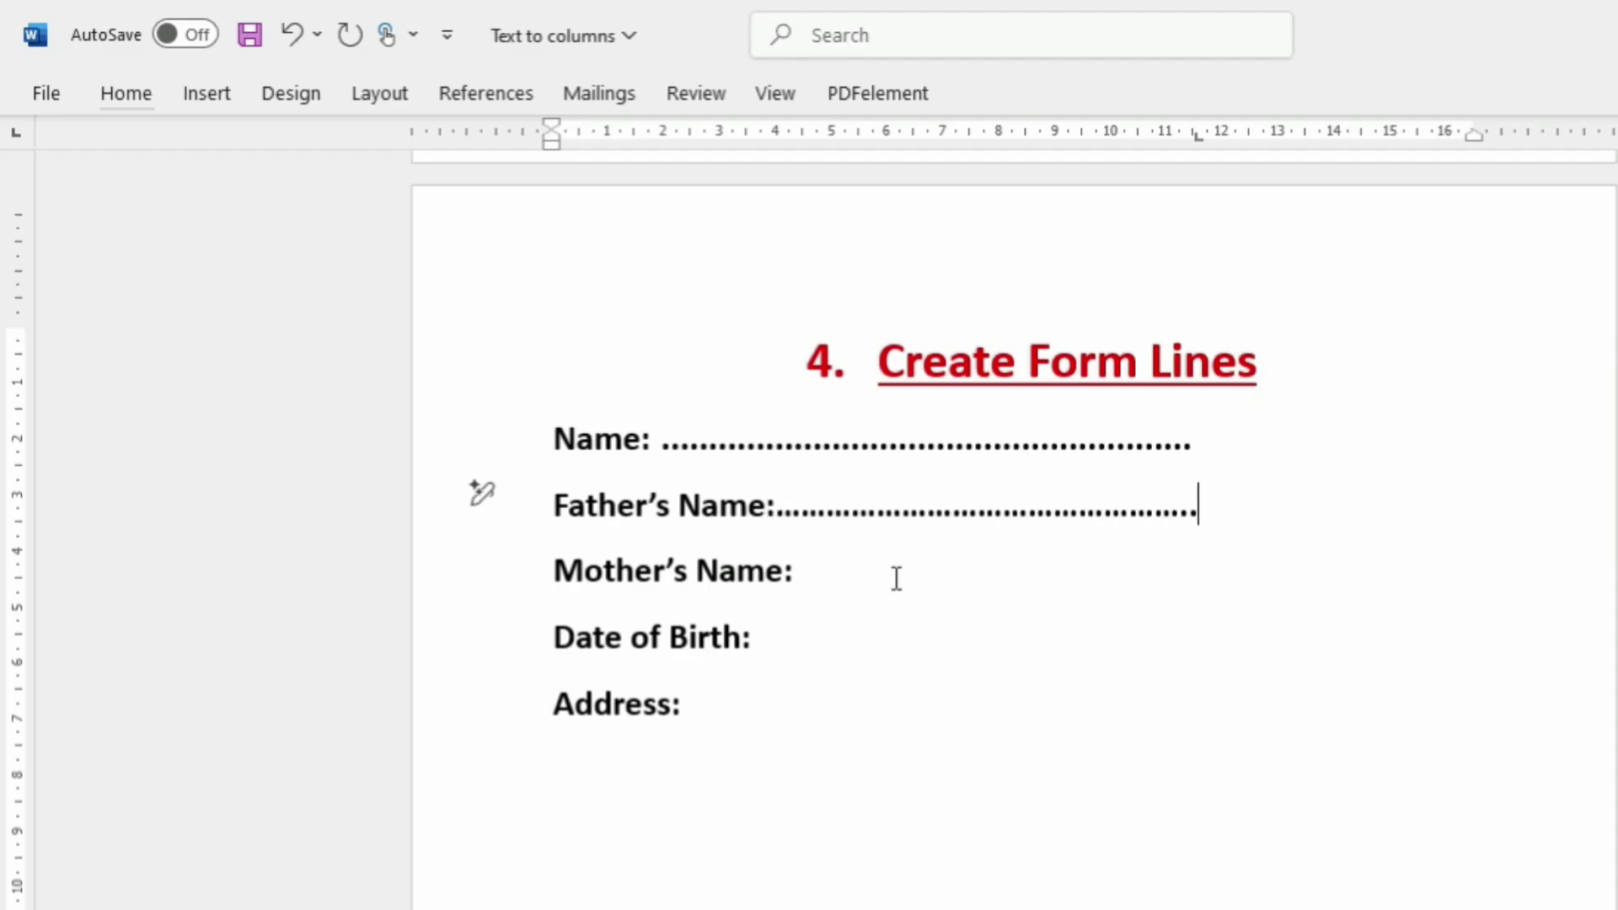
pyautogui.click(896, 575)
pyautogui.write('.............................................')
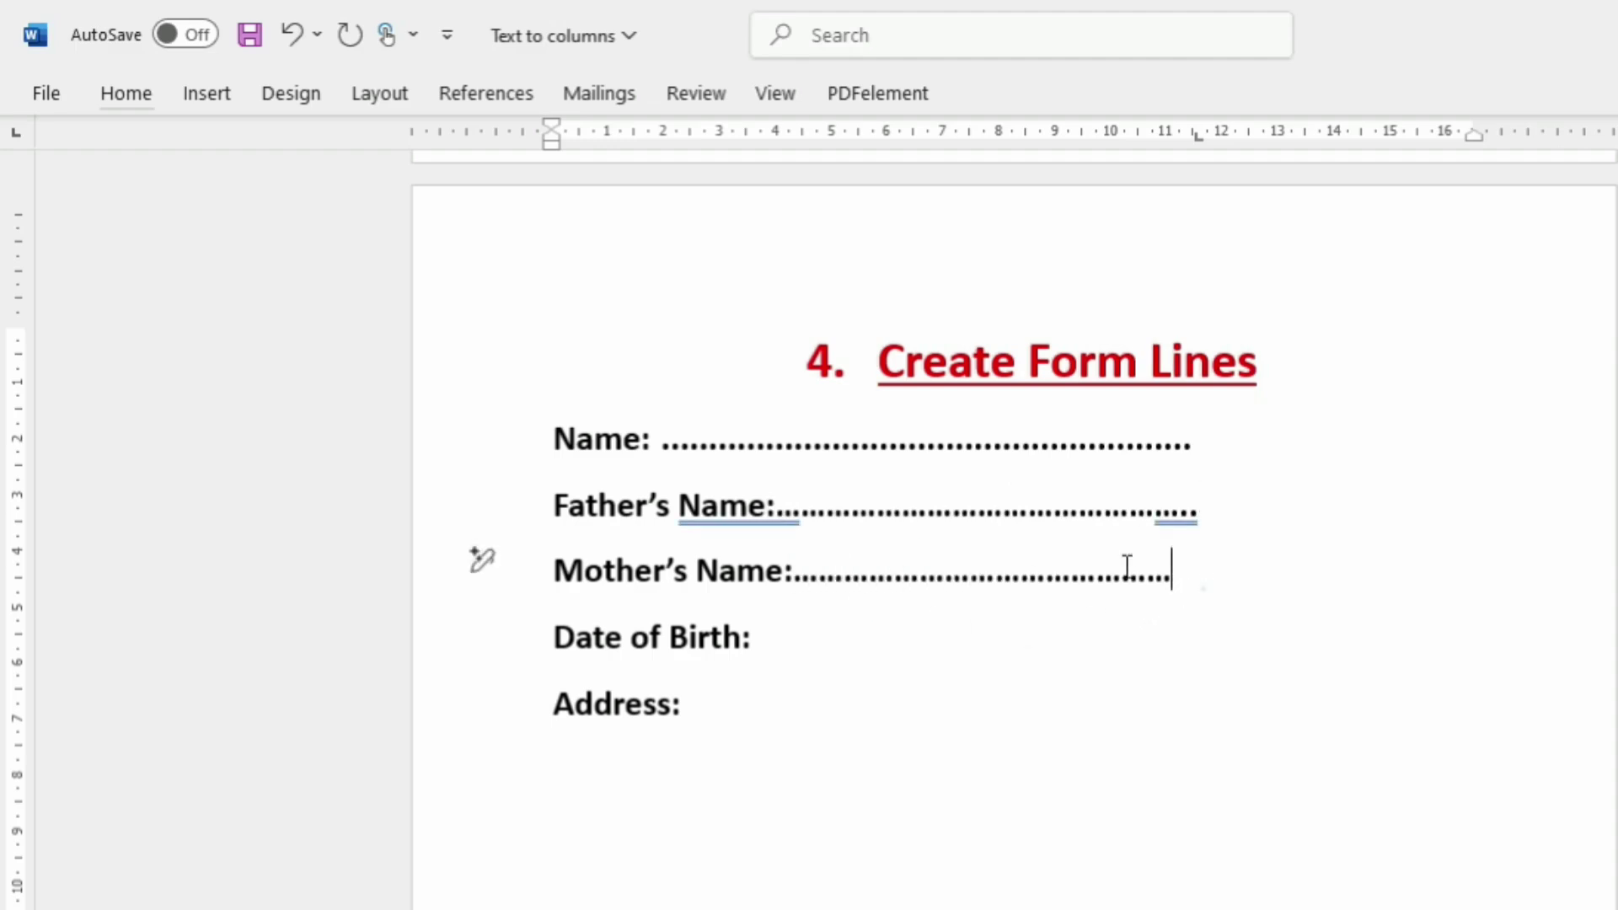
# Step: Delete the dotted lines after Name, Father's Name and Mother's Name
pyautogui.moveTo(1202, 585); pyautogui.dragTo(1156, 578)
pyautogui.click(964, 654)
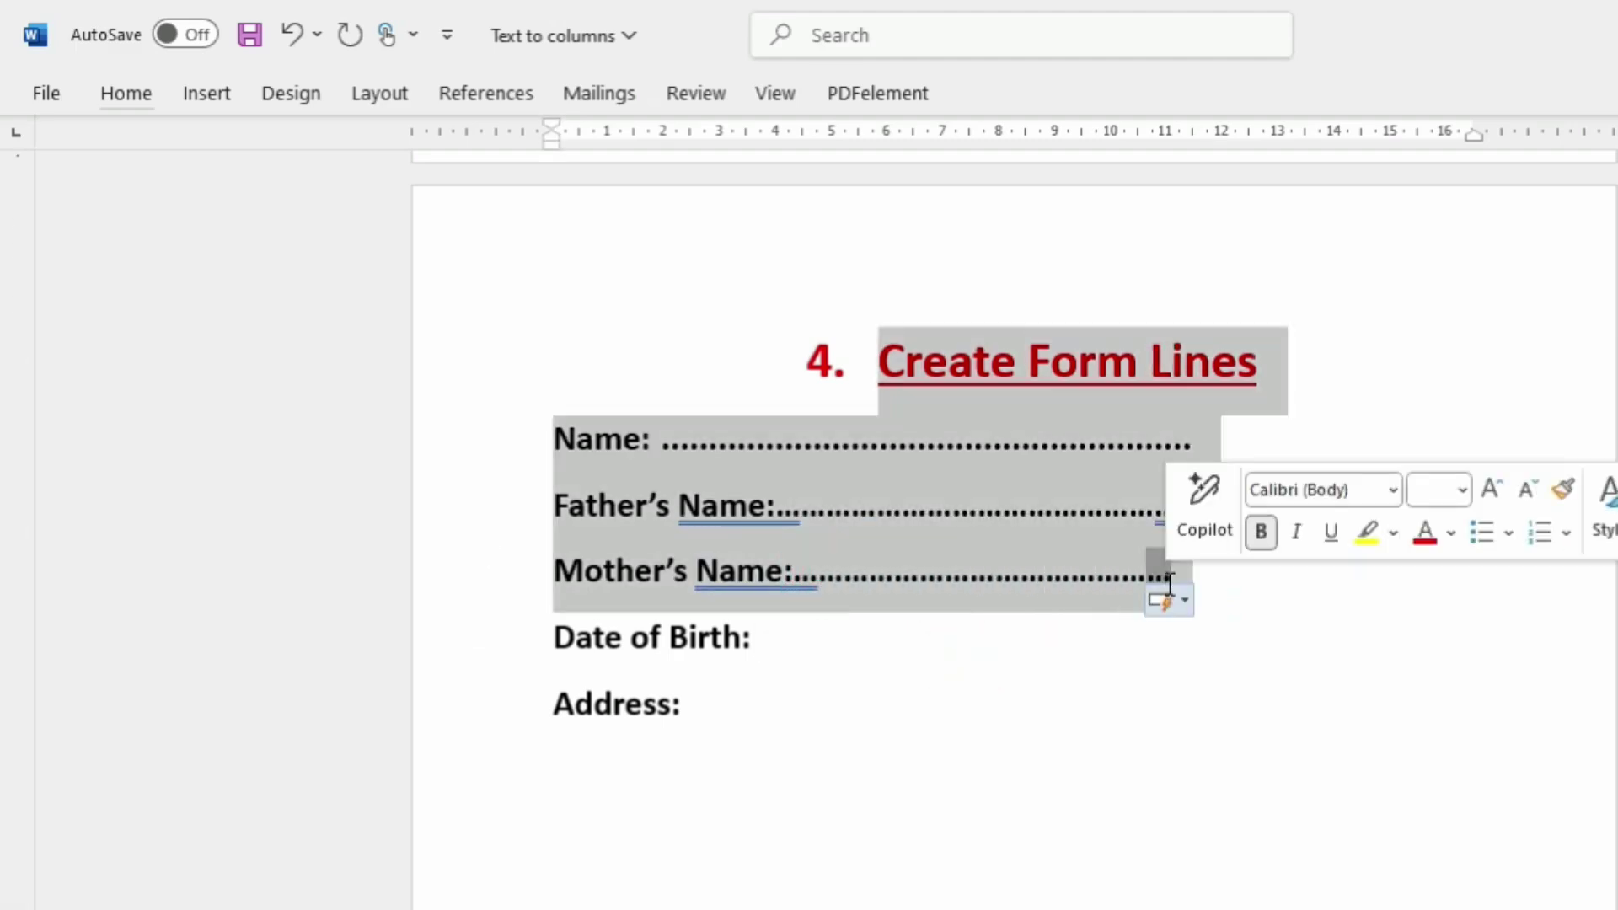
pyautogui.click(1130, 620)
pyautogui.click(946, 580)
pyautogui.moveTo(784, 574); pyautogui.dragTo(997, 574)
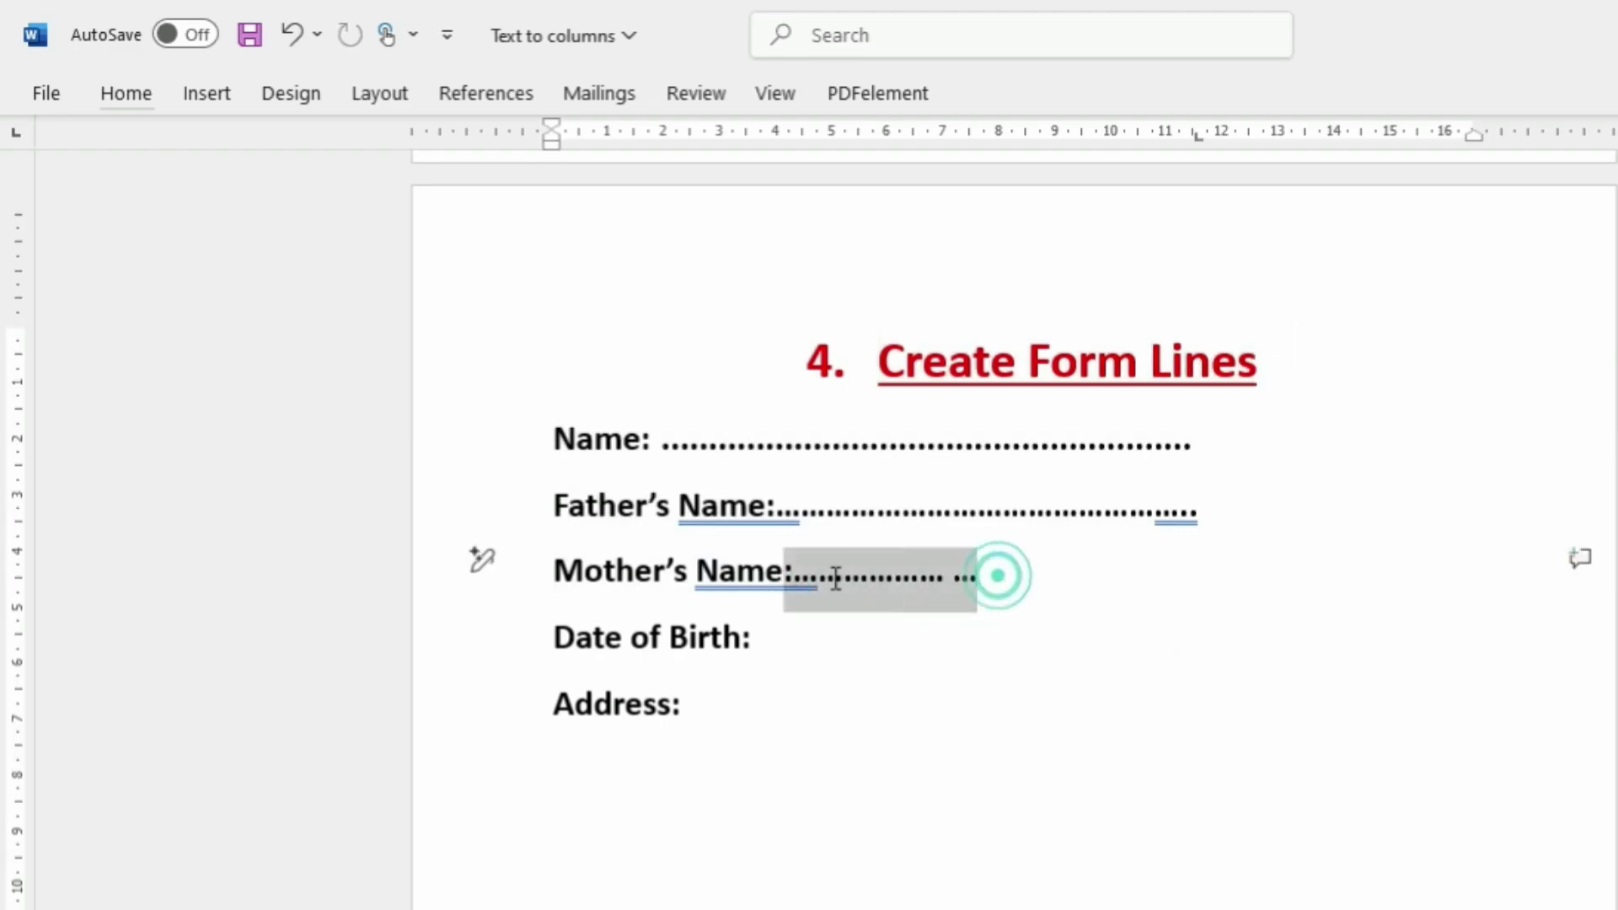
pyautogui.press('Delete')
pyautogui.moveTo(1196, 509); pyautogui.dragTo(927, 509)
pyautogui.press('Delete')
pyautogui.press('BackSpace')
pyautogui.click(787, 504)
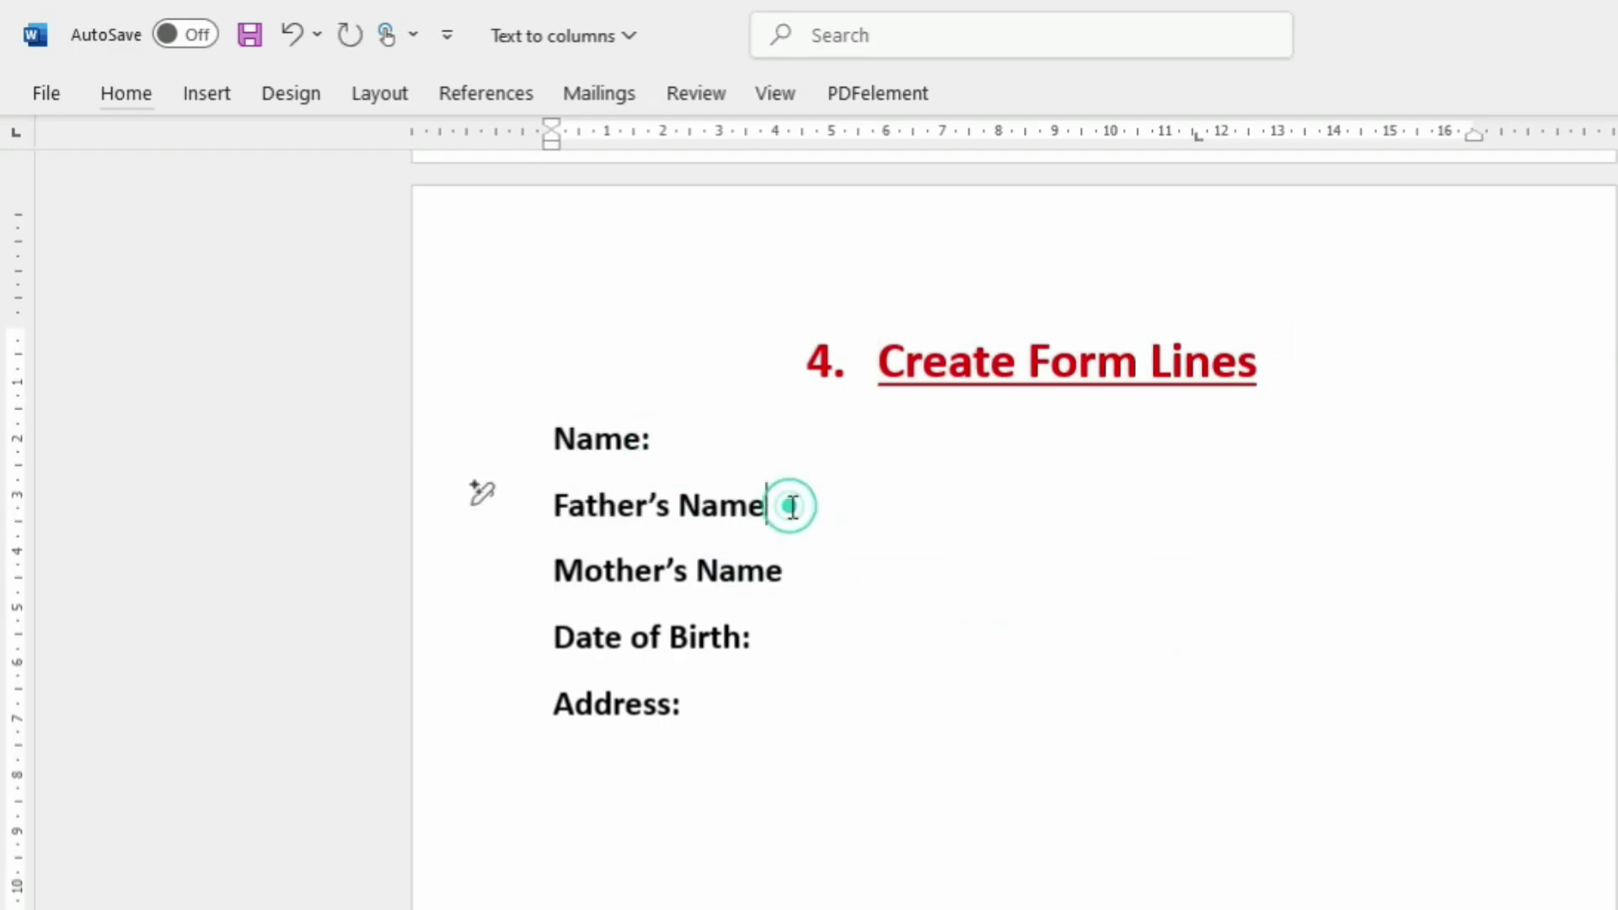
# Step: Add a colon after the Father's Name and Mother's Name labels
pyautogui.write(':')
pyautogui.click(812, 576)
pyautogui.write(':')
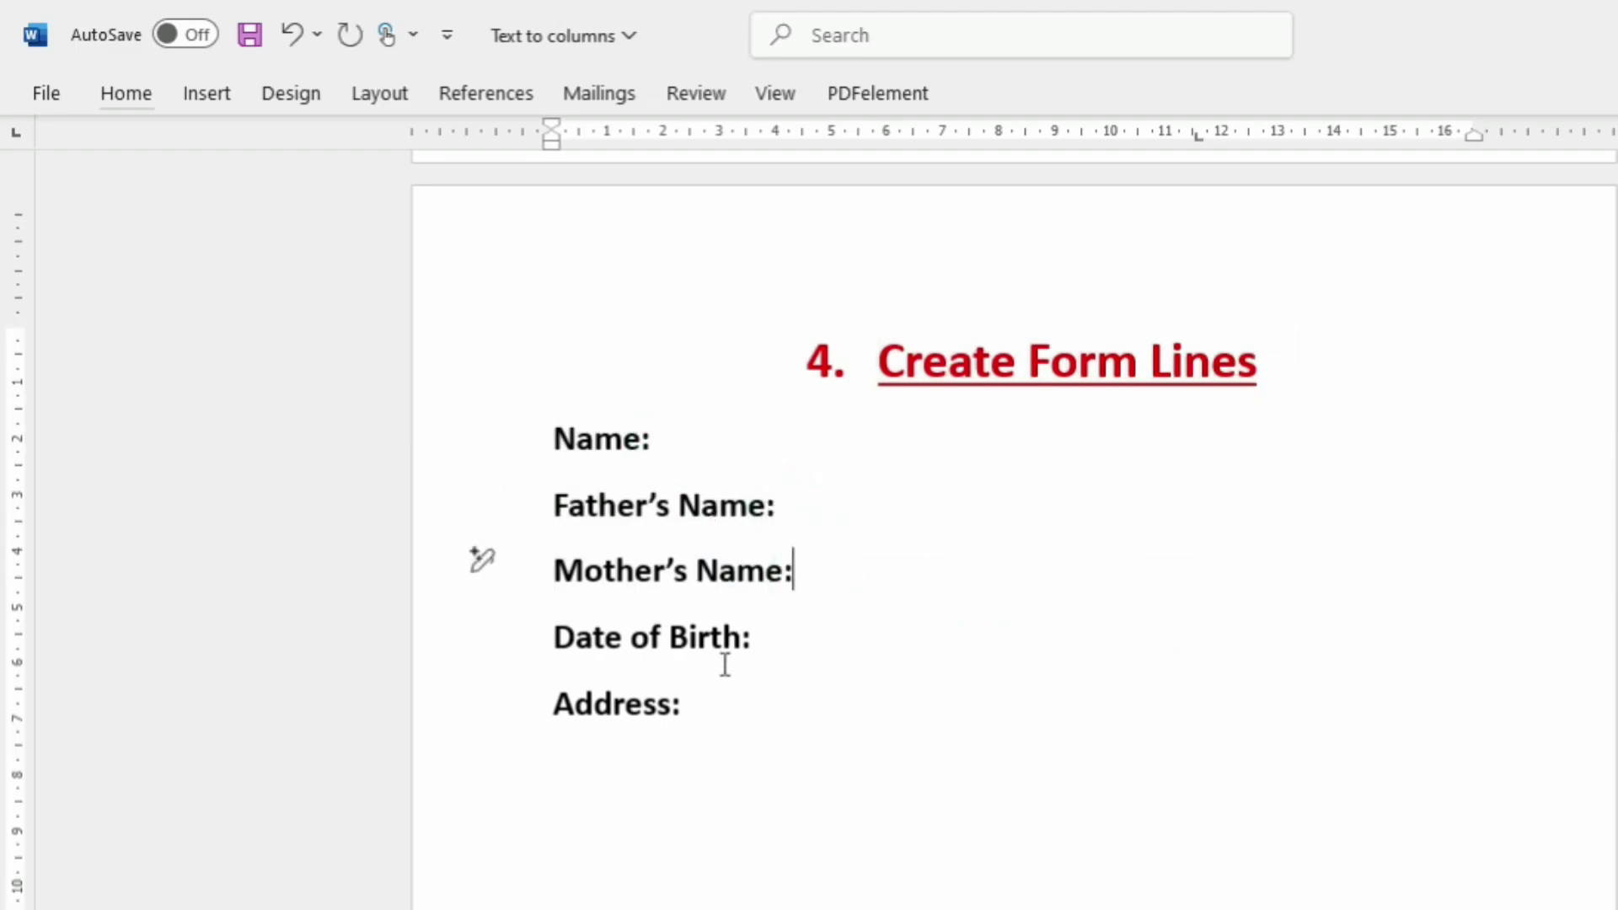
# Step: Add a left tab stop at 12.25 cm to the five form lines and give the 11.59 cm tab stop dotted leader 2
pyautogui.click(712, 718)
pyautogui.moveTo(713, 718); pyautogui.dragTo(593, 466)
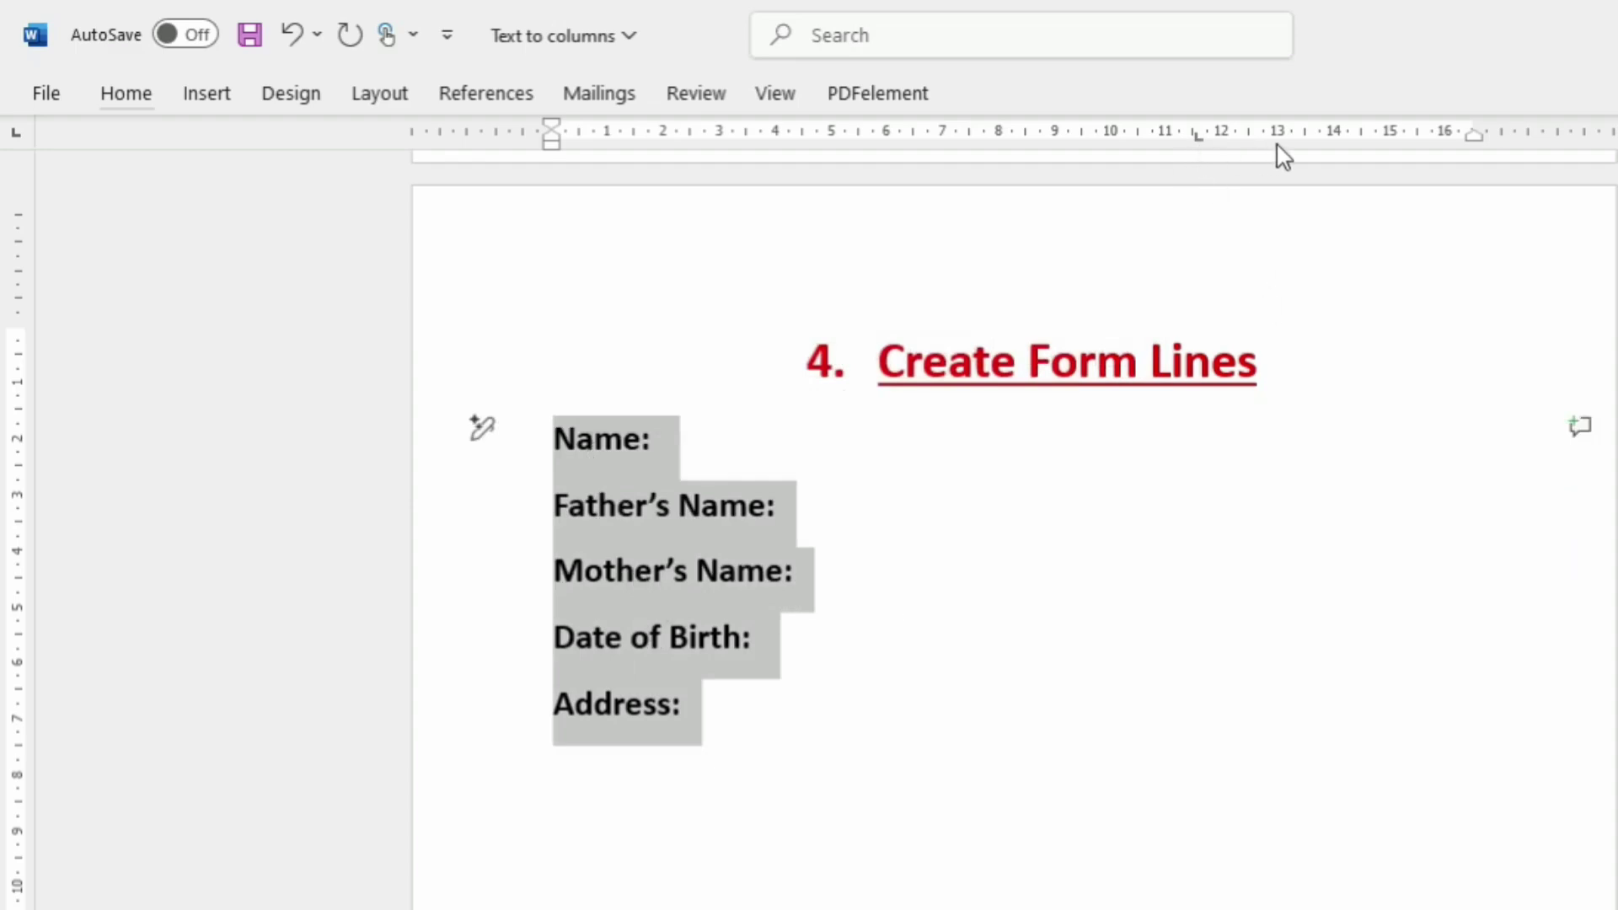
pyautogui.click(1234, 134)
pyautogui.doubleClick(1236, 135)
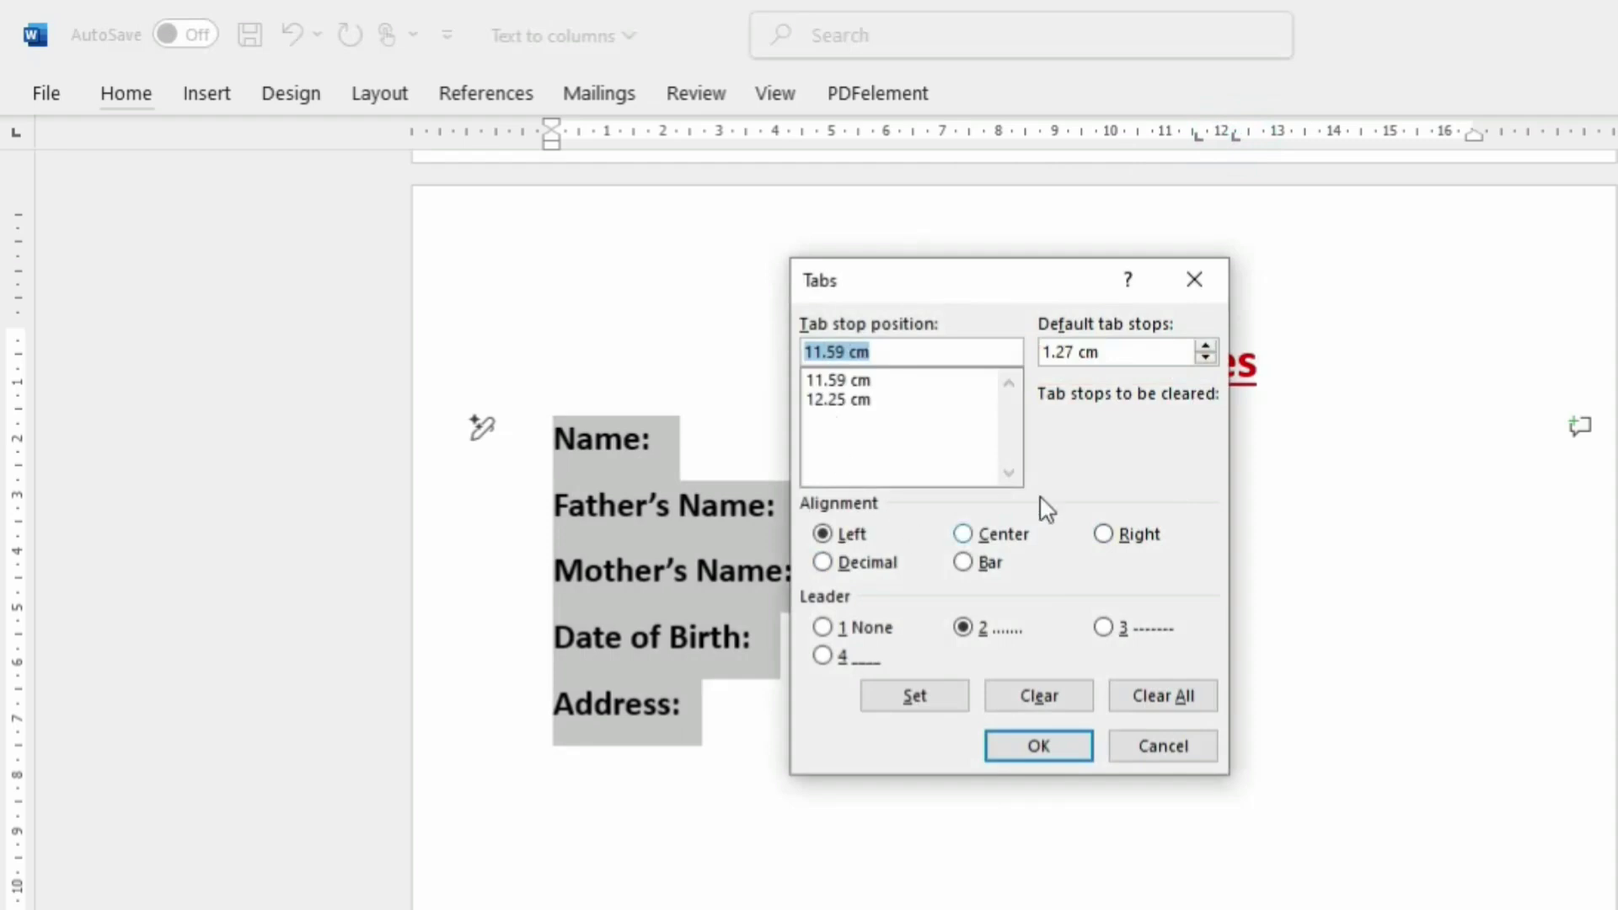
pyautogui.hotkey('alt', '2')
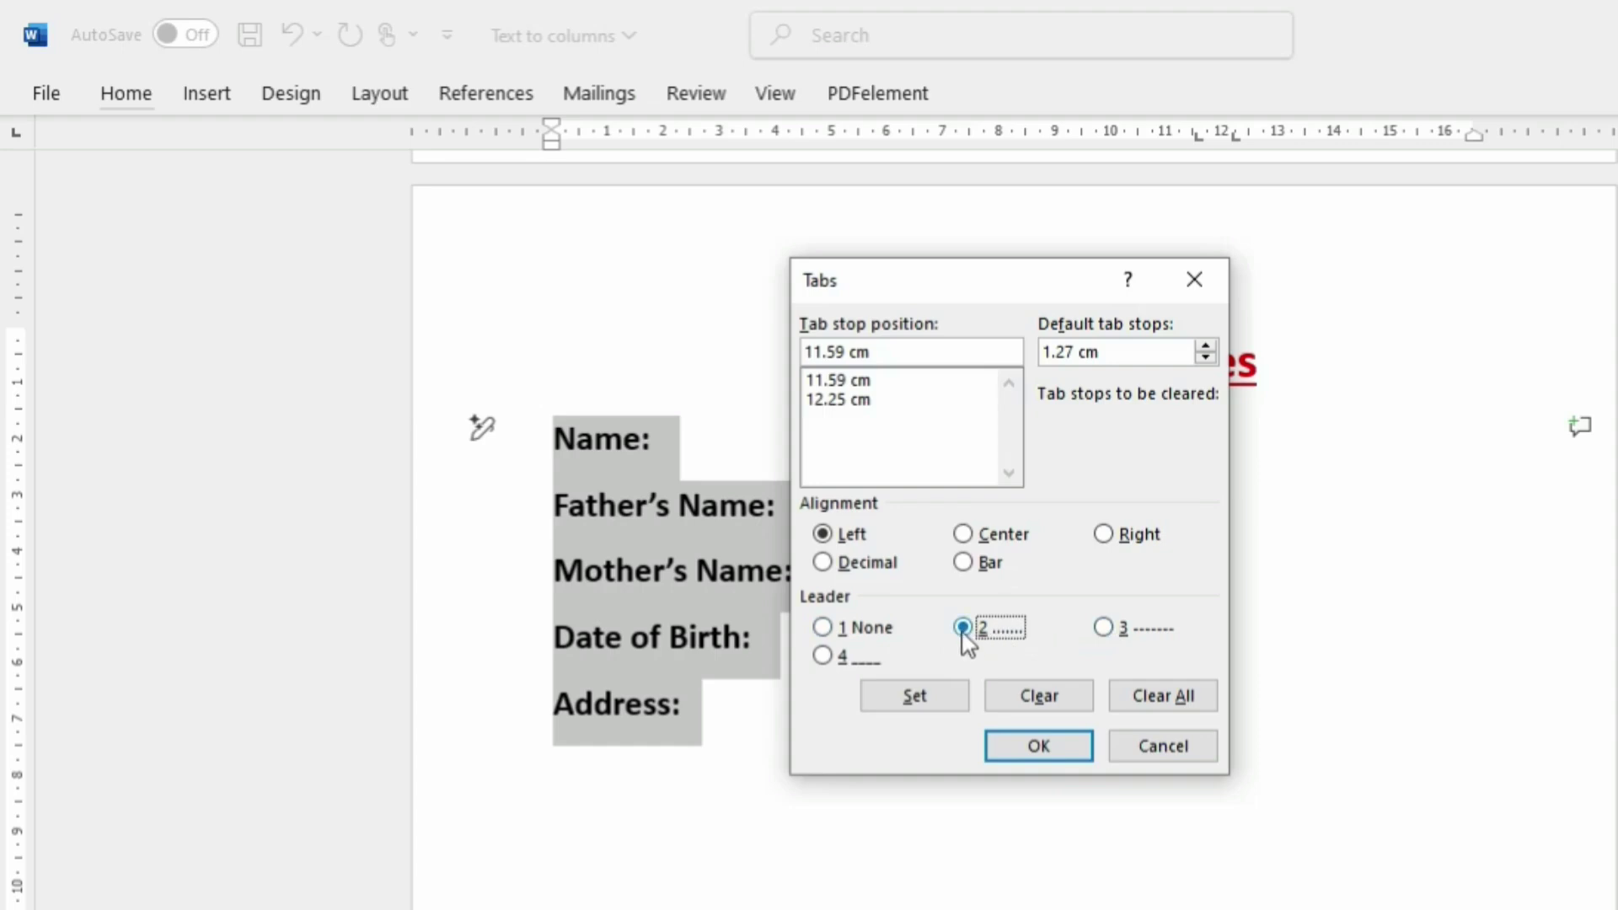
pyautogui.click(1103, 628)
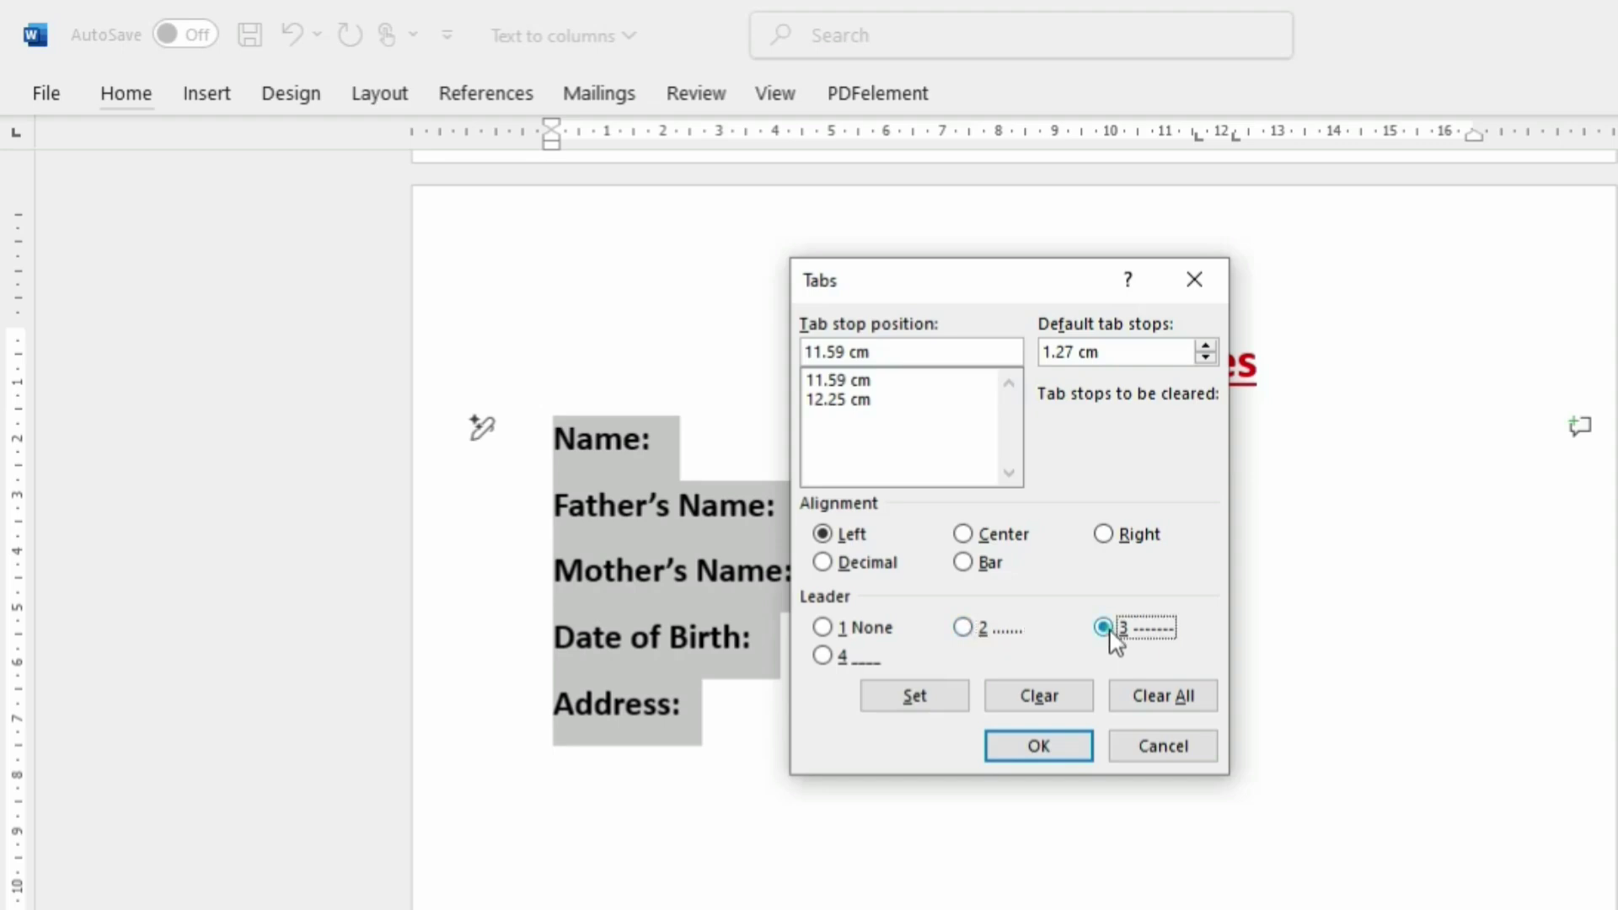
pyautogui.click(975, 625)
pyautogui.click(1037, 746)
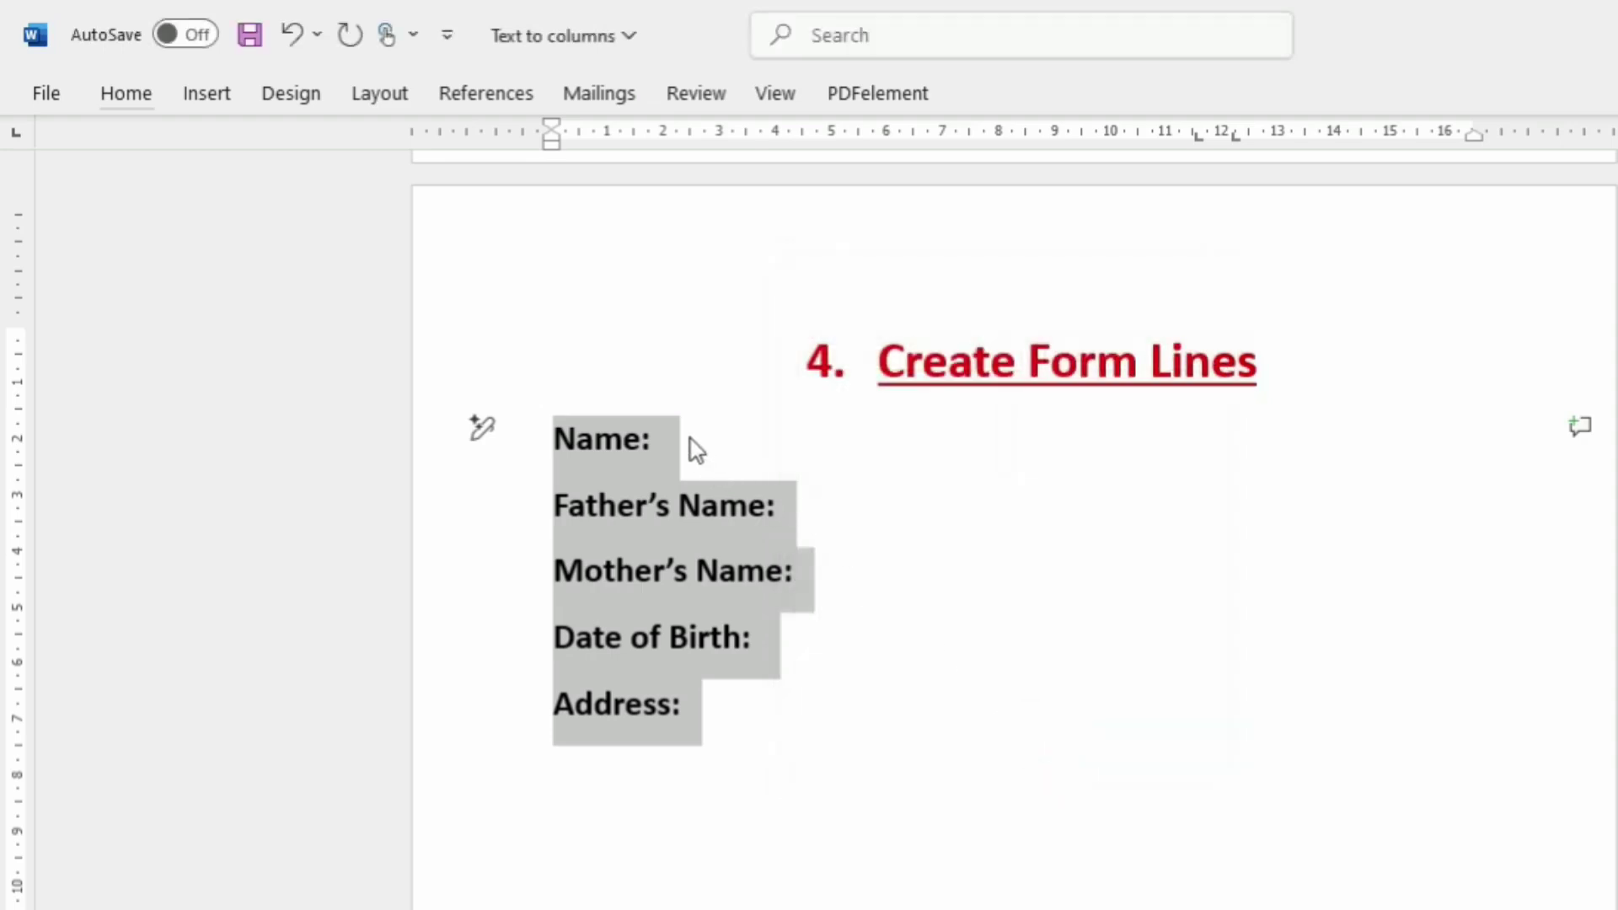
# Step: Insert a dotted tab leader after each of the Name, Father's Name, Mother's Name, Date of Birth and Address labels
pyautogui.click(687, 437)
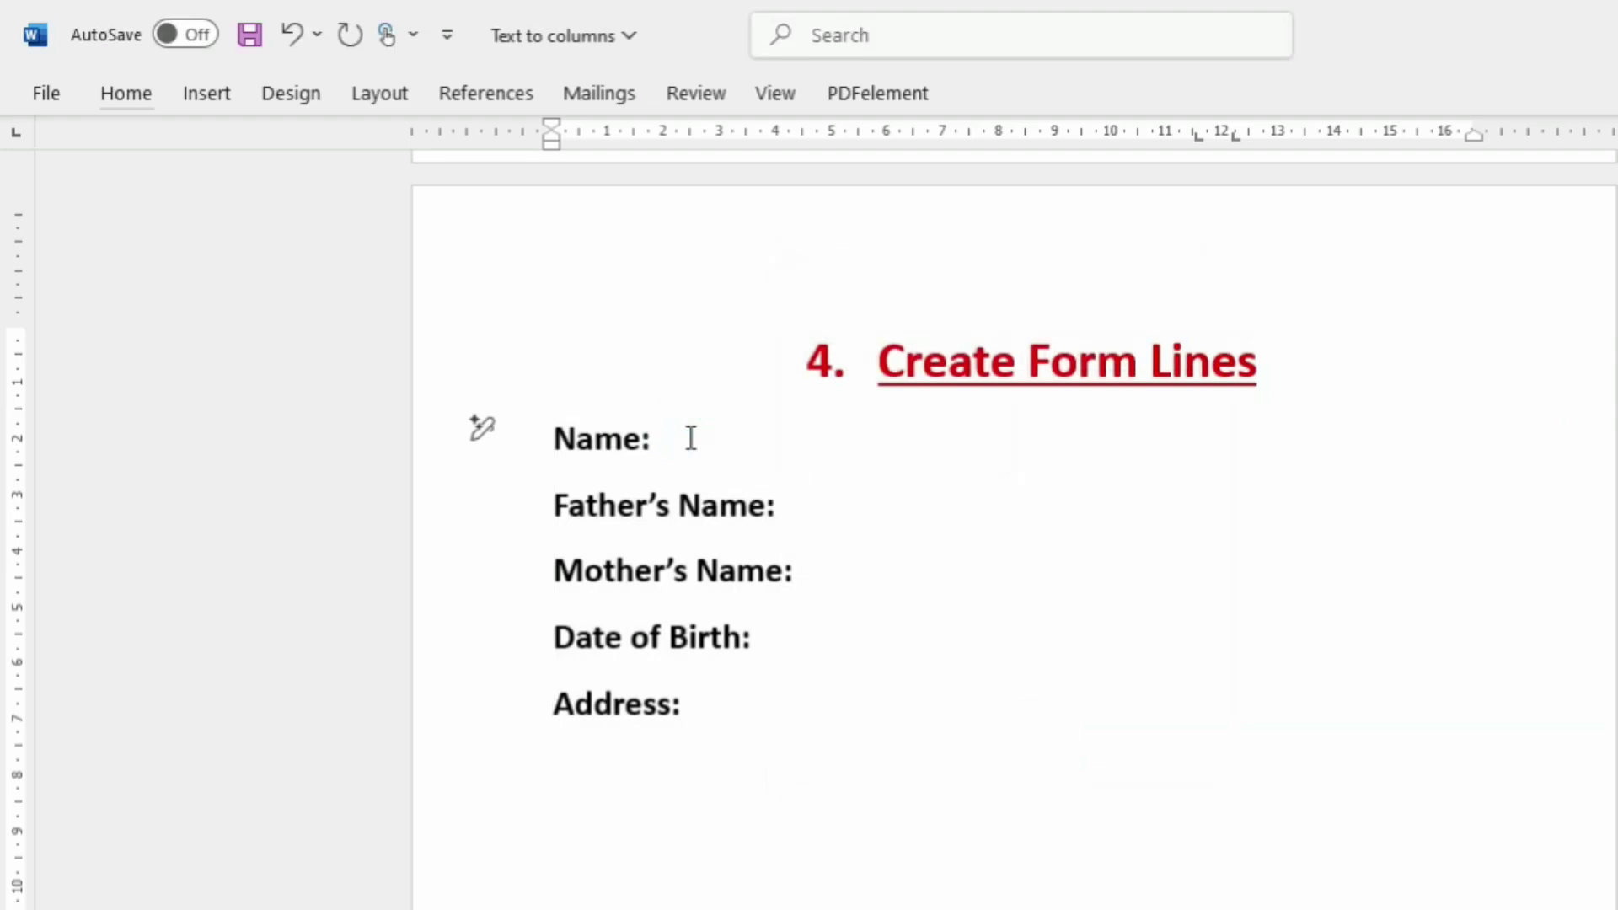
pyautogui.press('Tab')
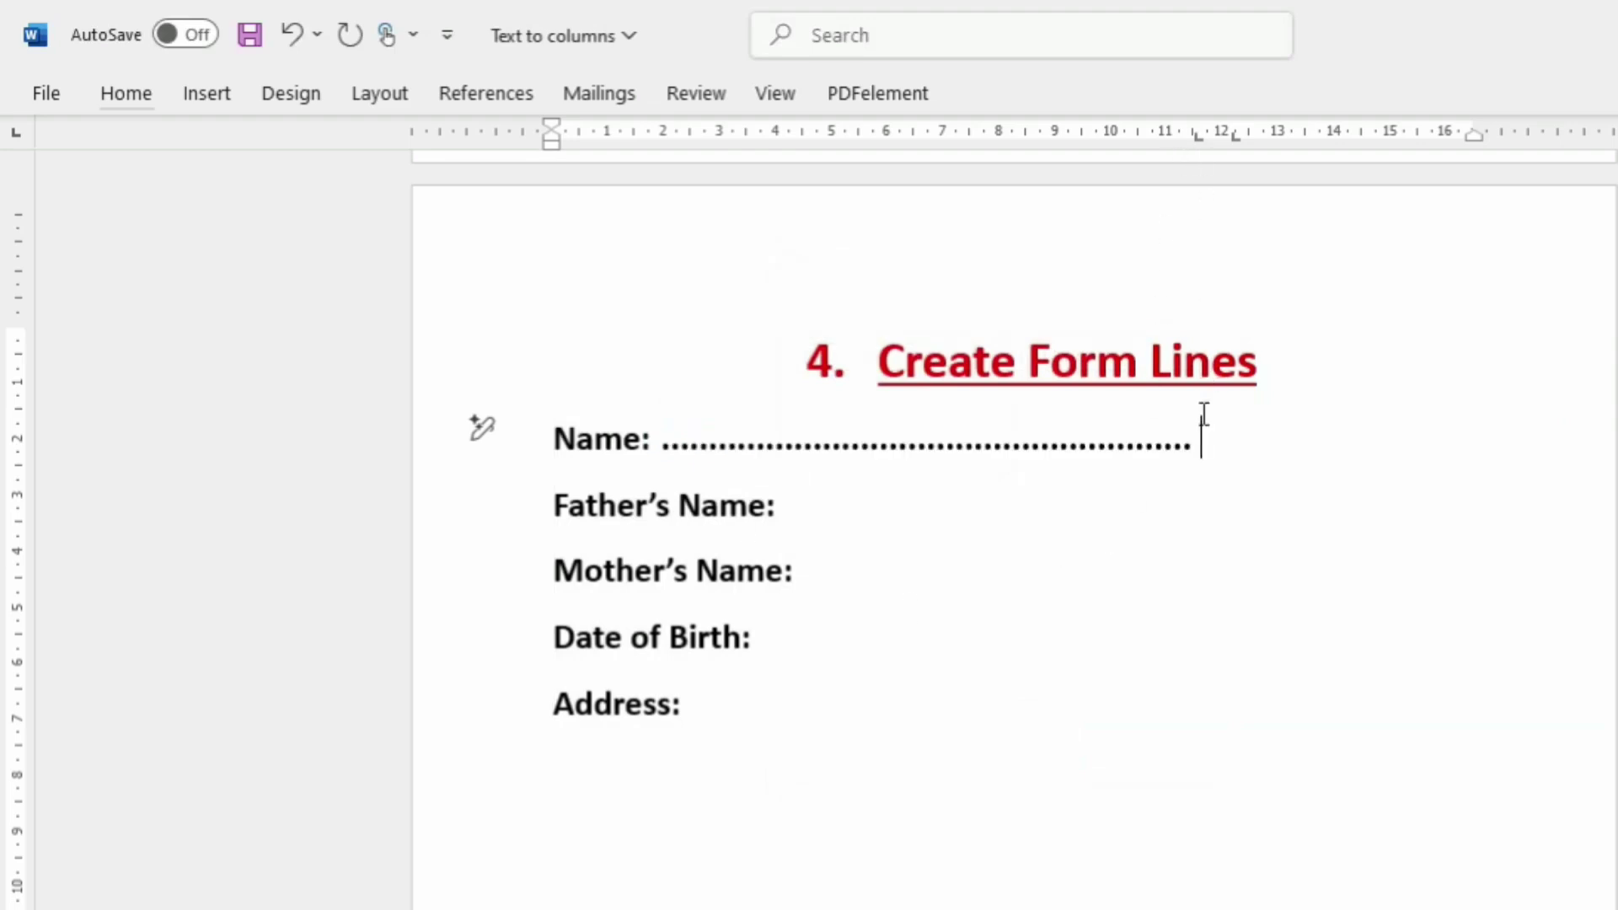
pyautogui.click(840, 518)
pyautogui.press('Tab')
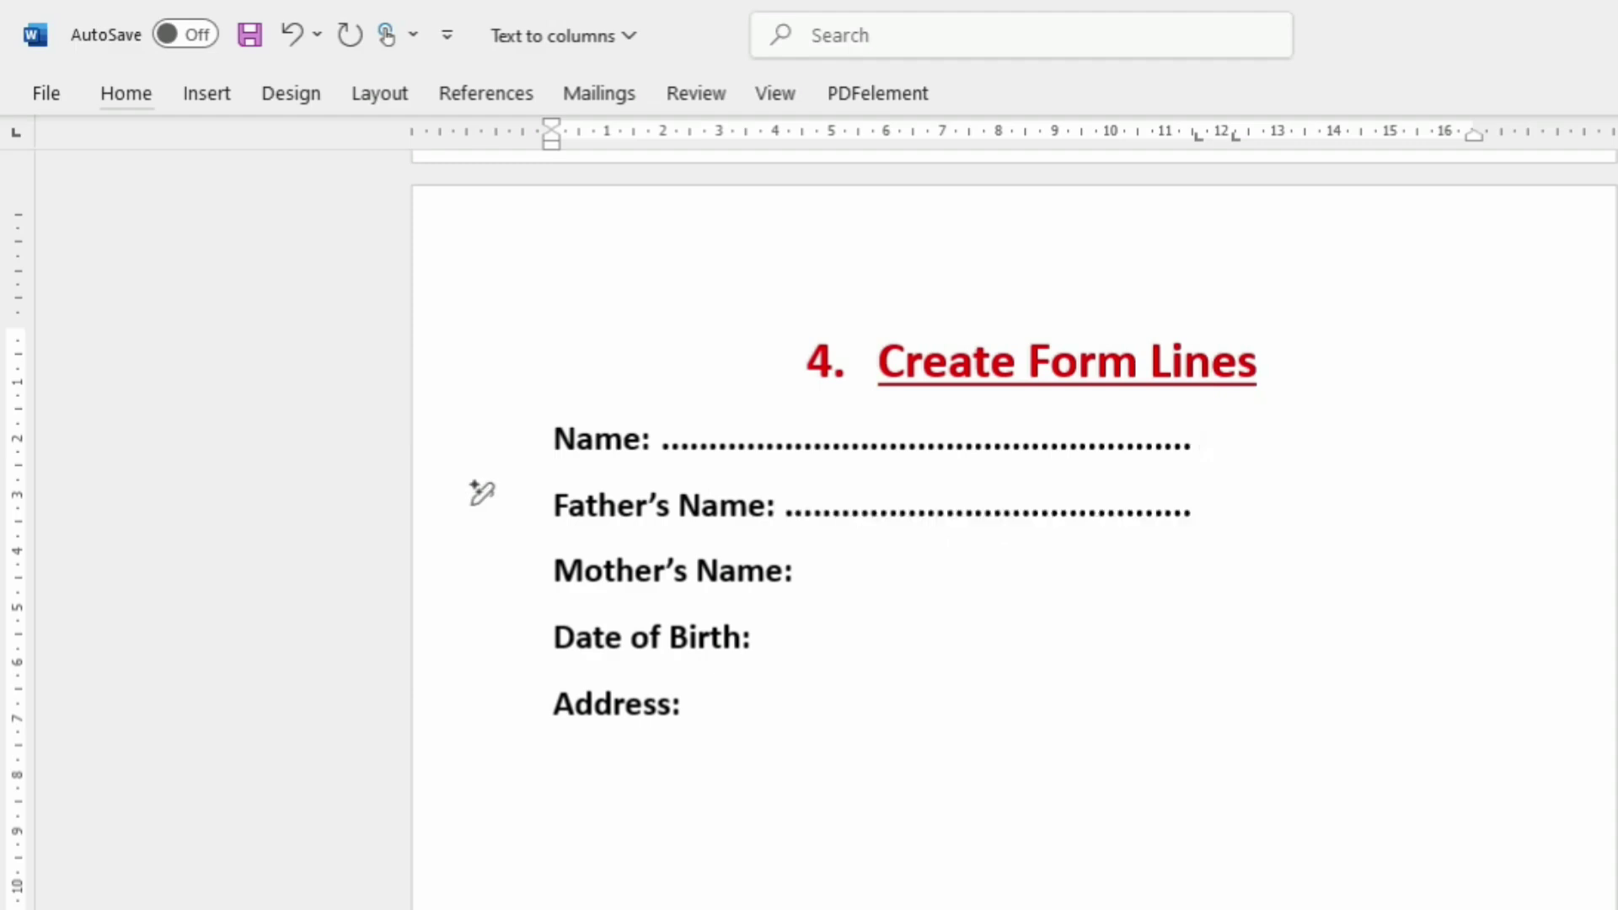
pyautogui.click(861, 570)
pyautogui.press('Tab')
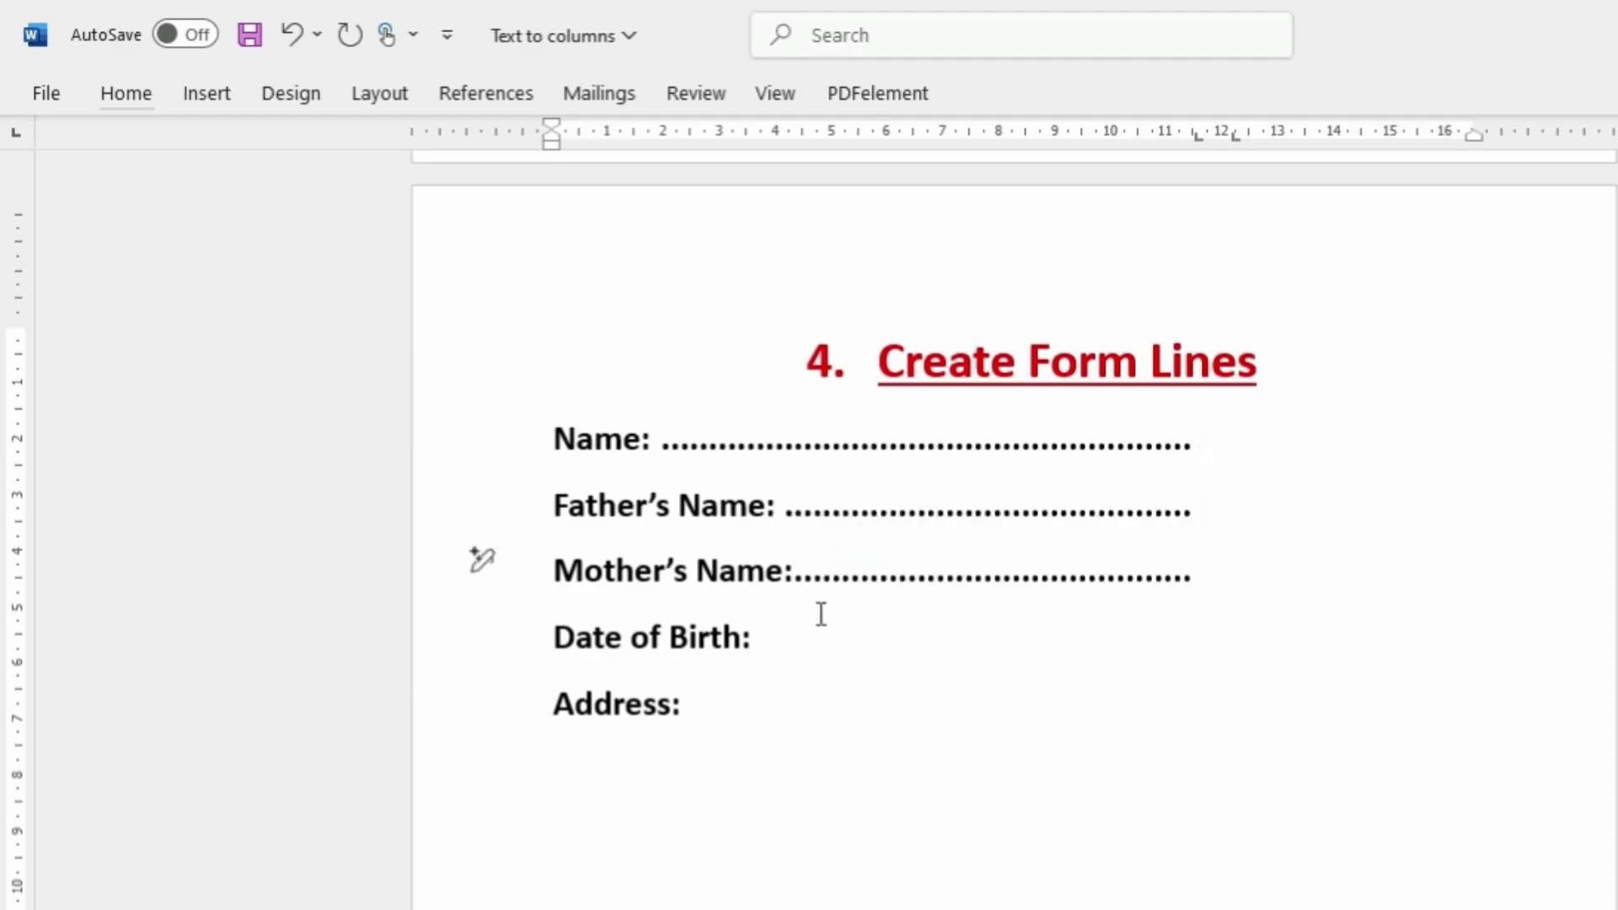
pyautogui.click(802, 635)
pyautogui.press('Tab')
pyautogui.click(757, 705)
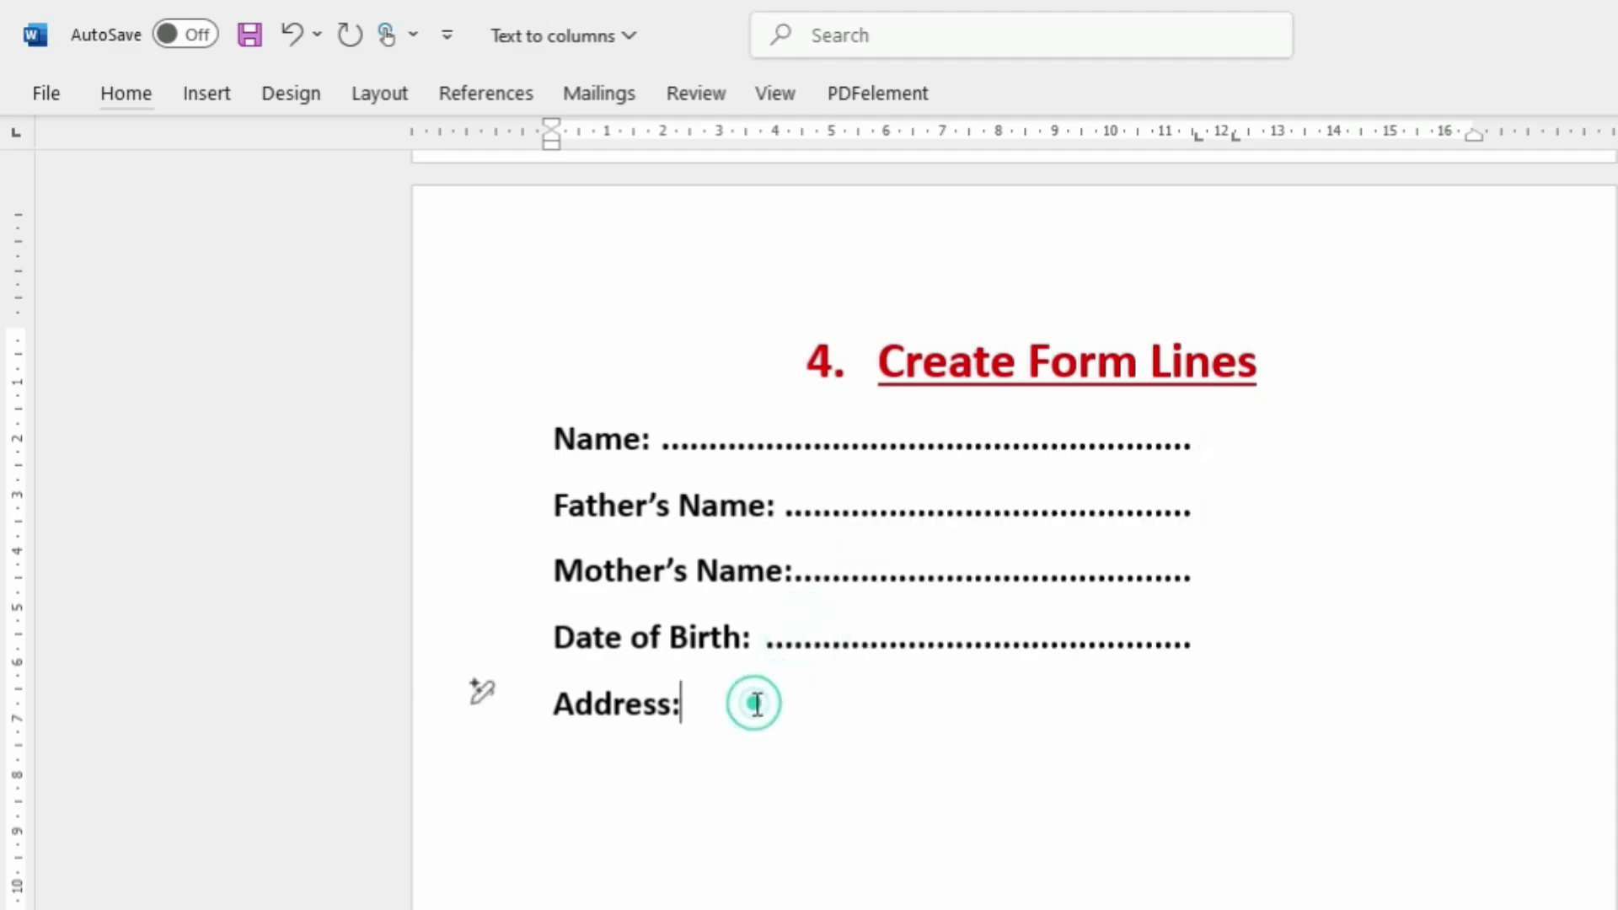
pyautogui.press('Tab')
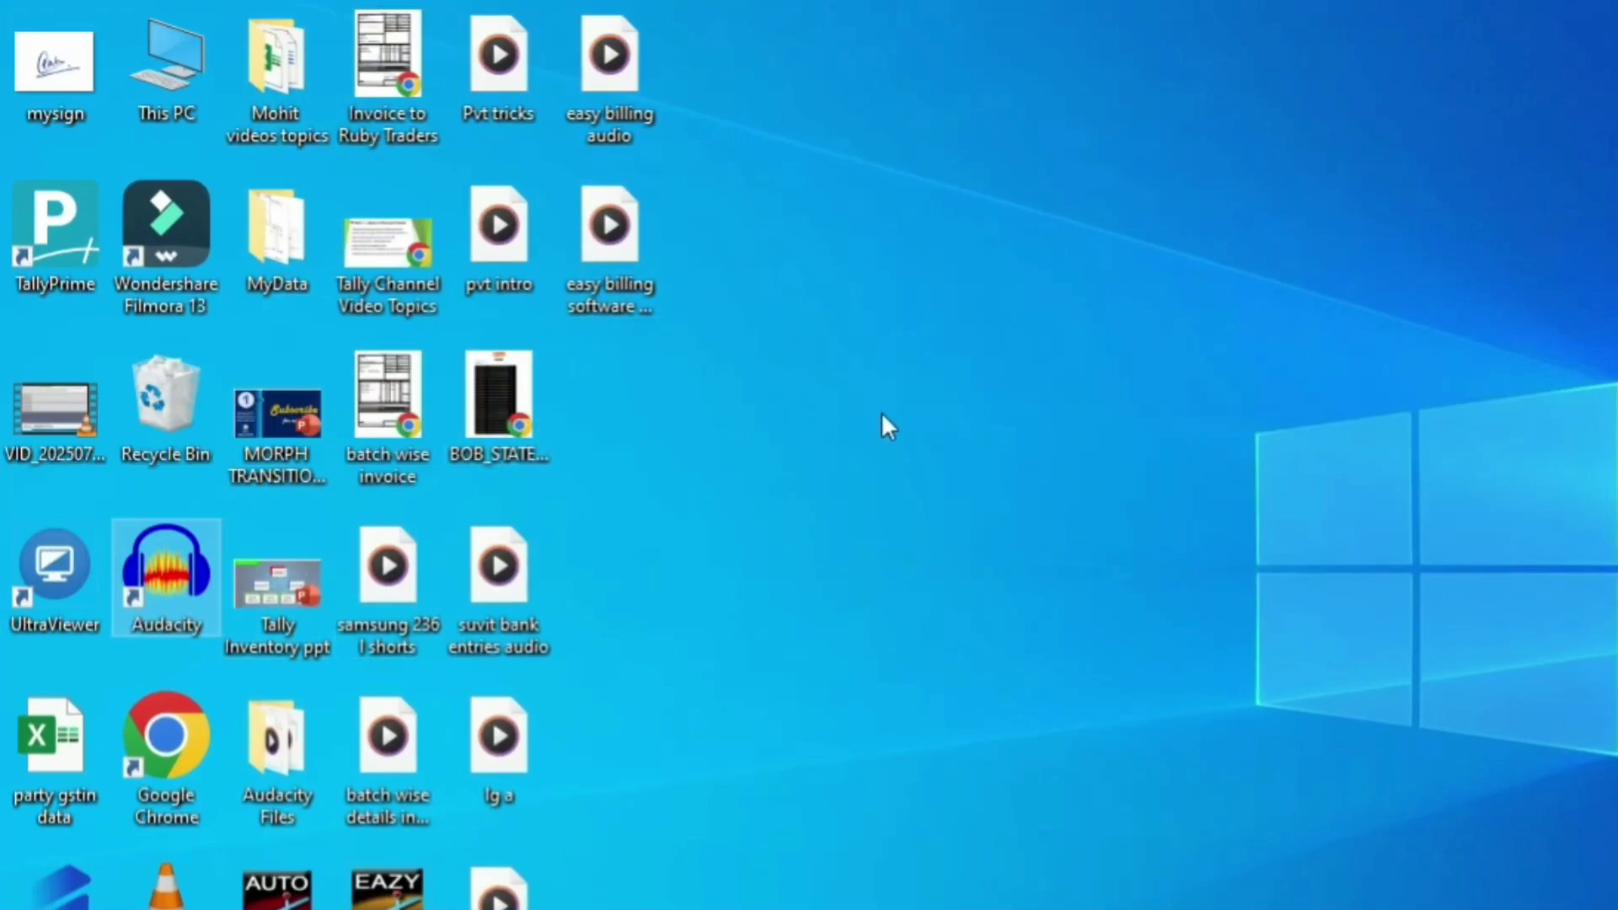
# Step: Change the Windows desktop icon size to small, then large, and finally medium using the view options
pyautogui.rightClick(844, 227)
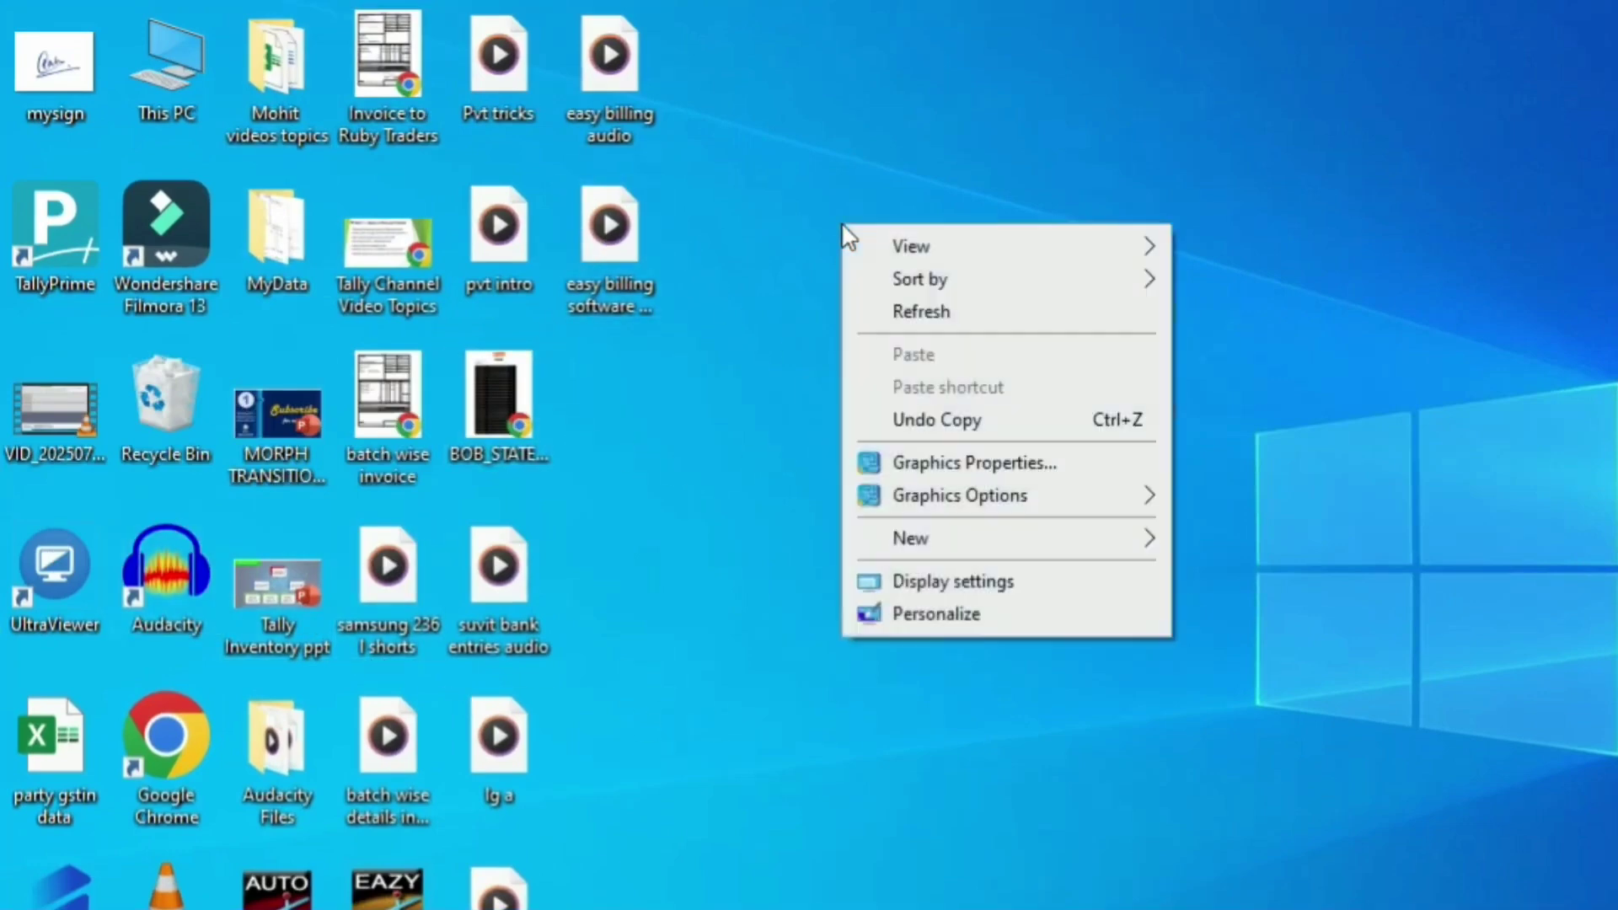
pyautogui.moveTo(1014, 259)
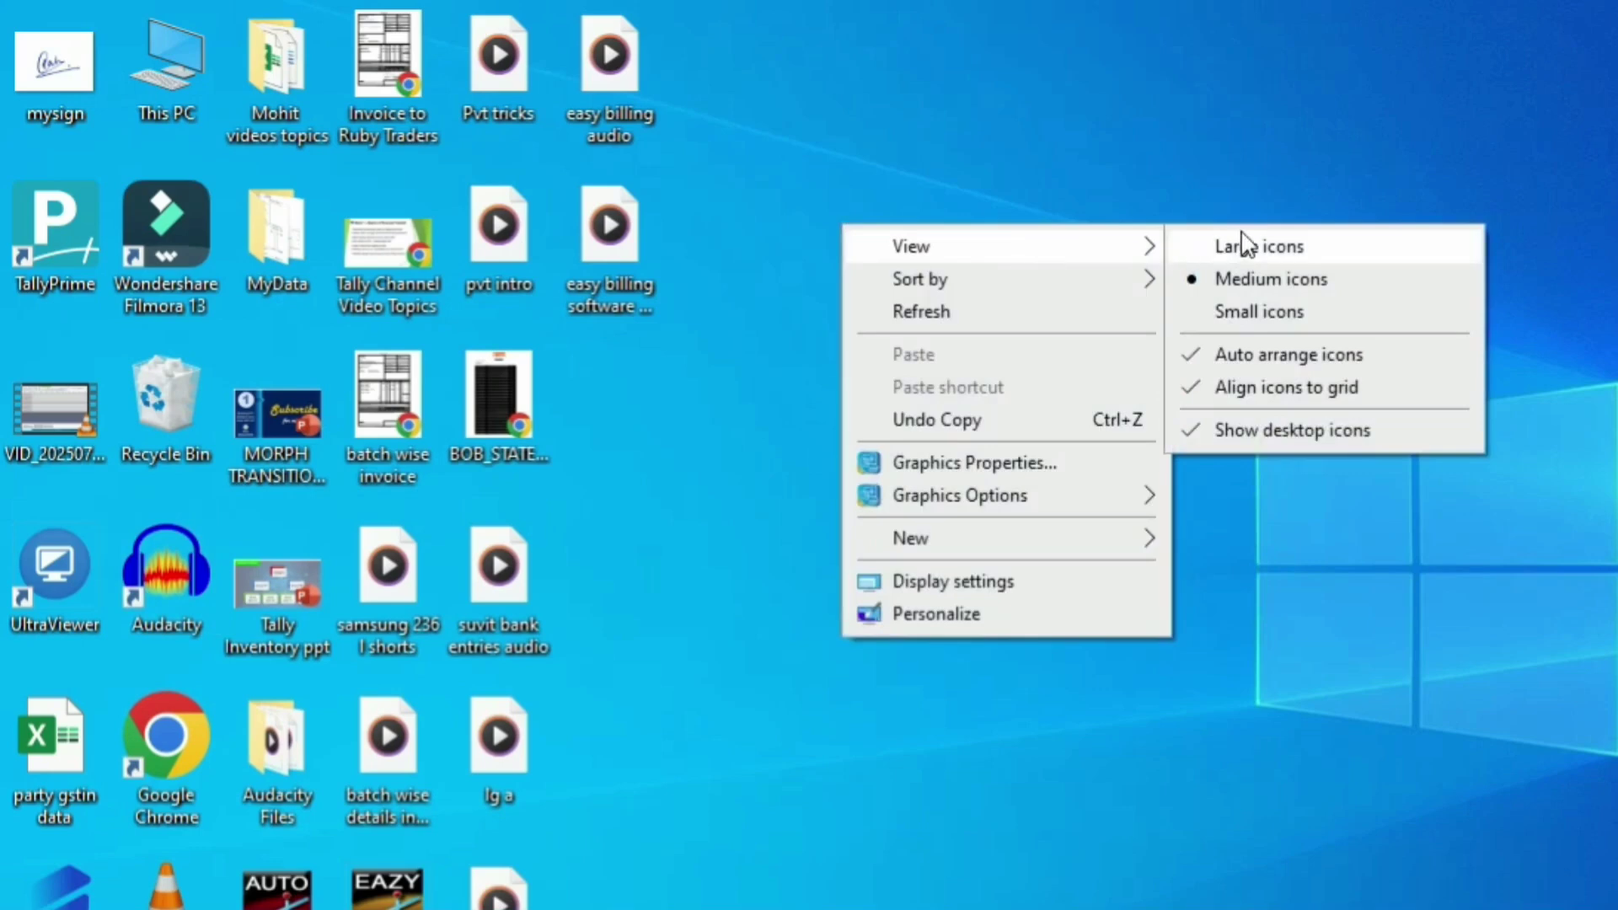
pyautogui.click(1270, 314)
pyautogui.rightClick(947, 339)
pyautogui.moveTo(1036, 357)
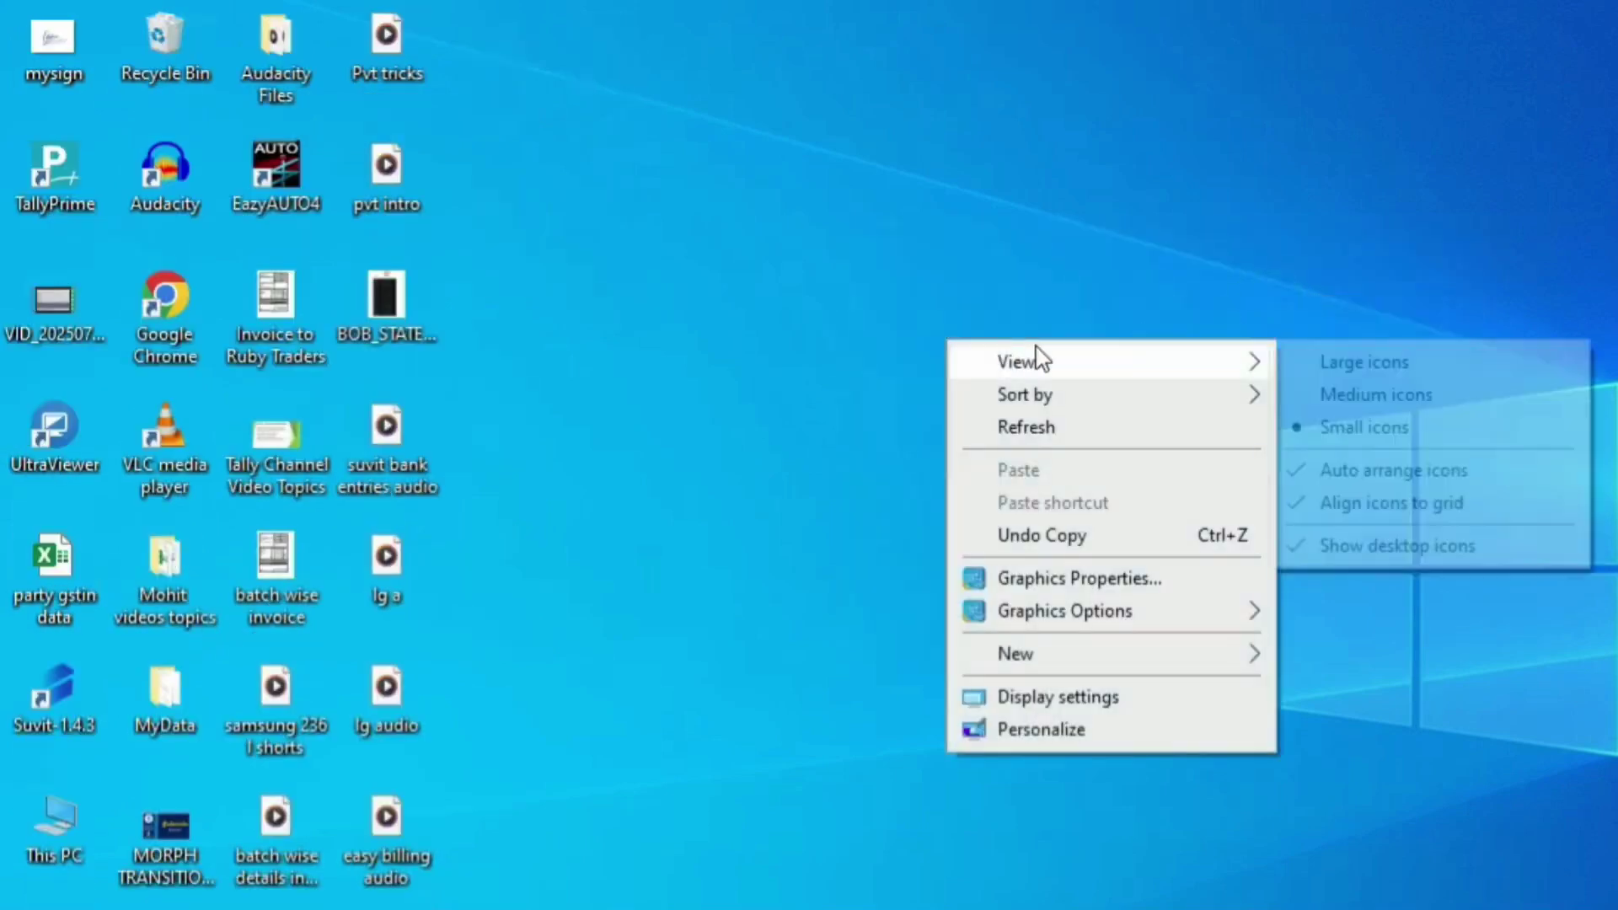
pyautogui.click(1307, 357)
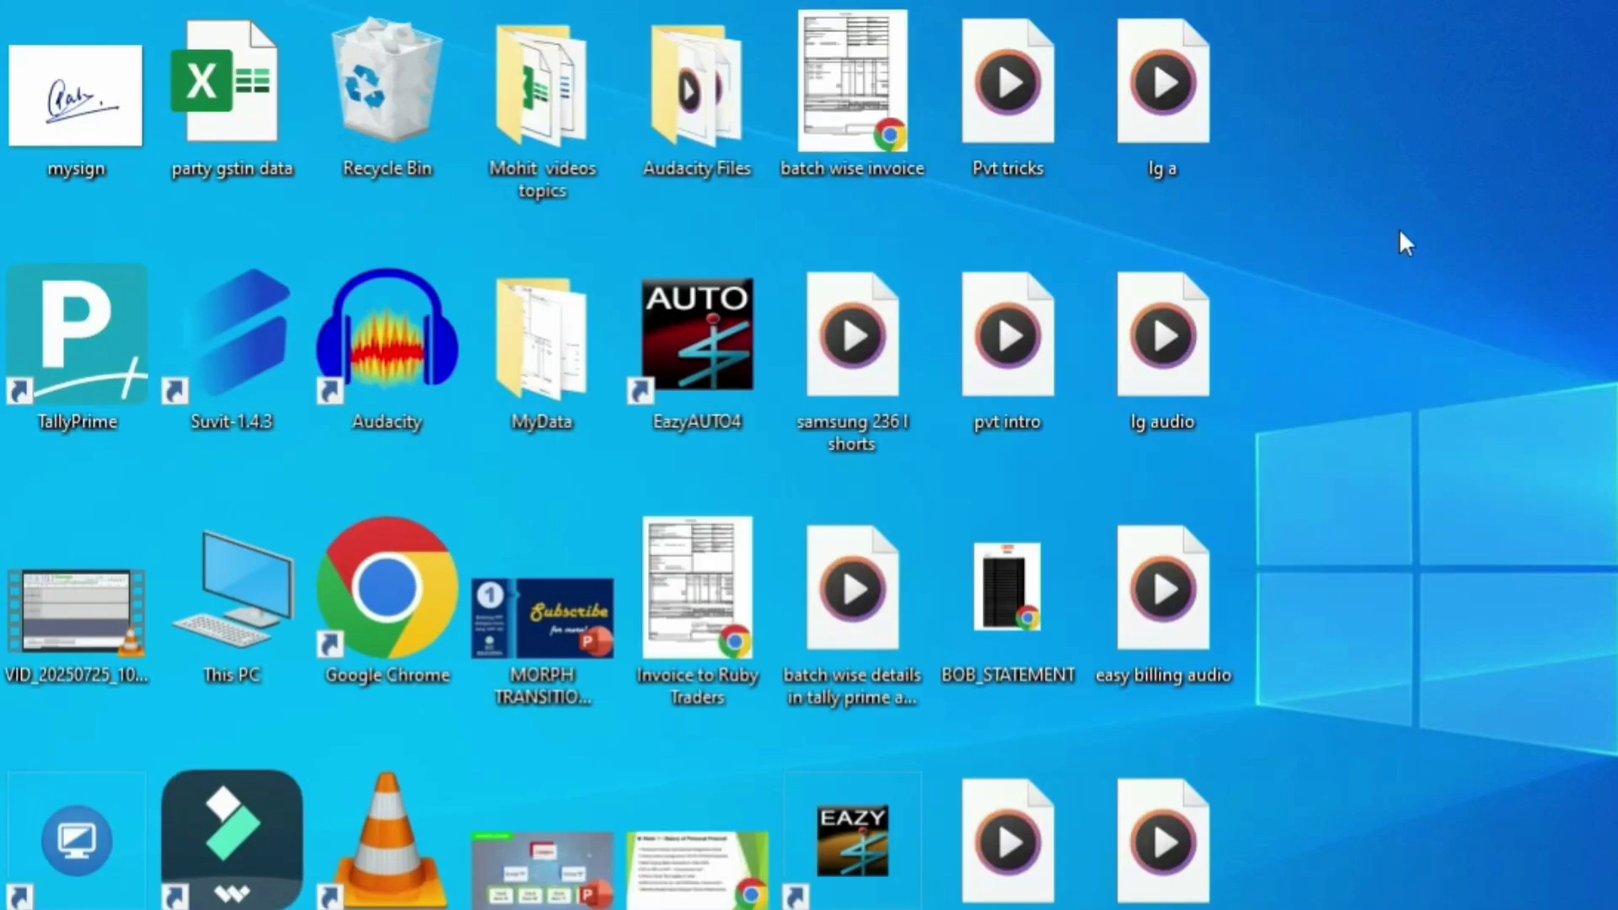
pyautogui.rightClick(1400, 232)
pyautogui.moveTo(1470, 253)
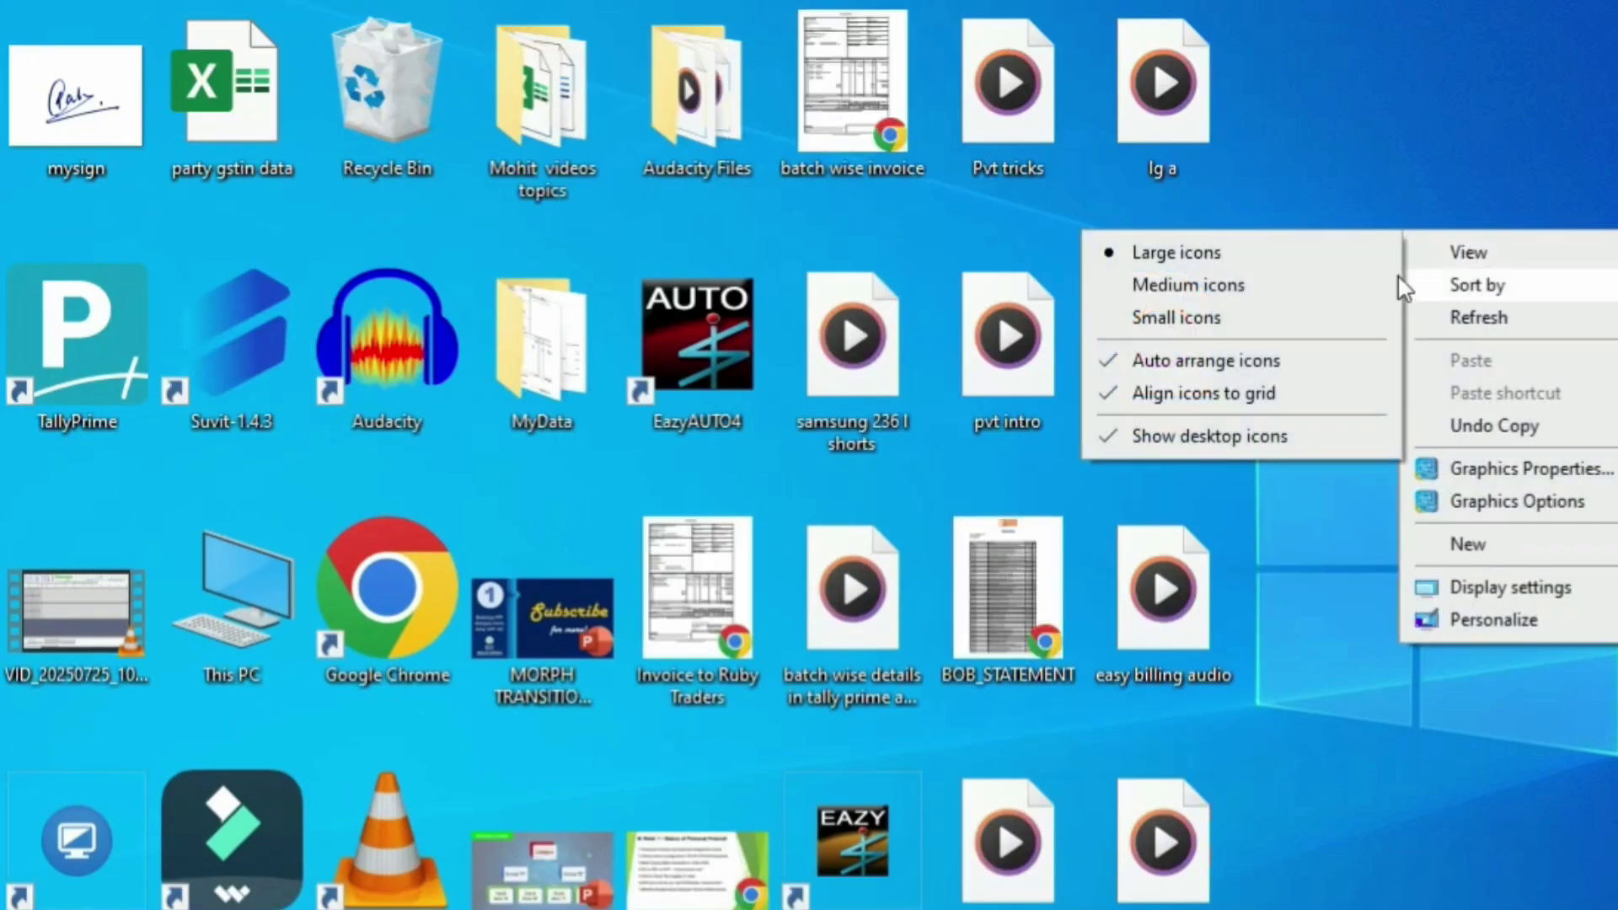
pyautogui.click(1256, 290)
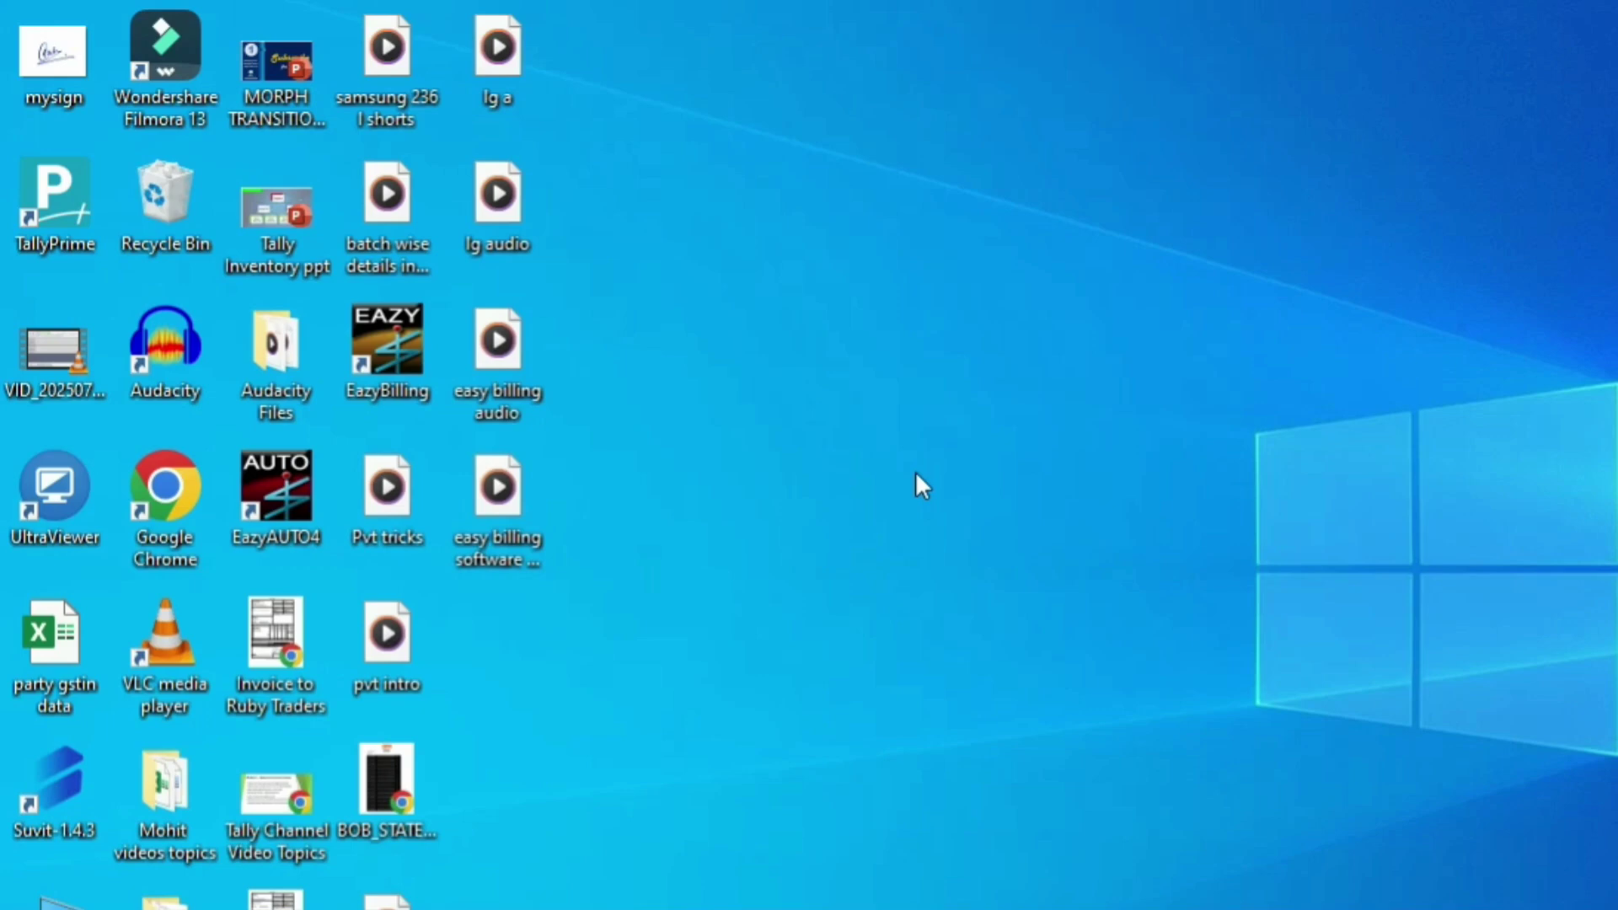
# Step: Zoom the desktop icons up to a very large size and reduce them back to their previous size
pyautogui.keyDown('ctrl'); pyautogui.scroll(4, 917, 474); pyautogui.keyUp('ctrl')
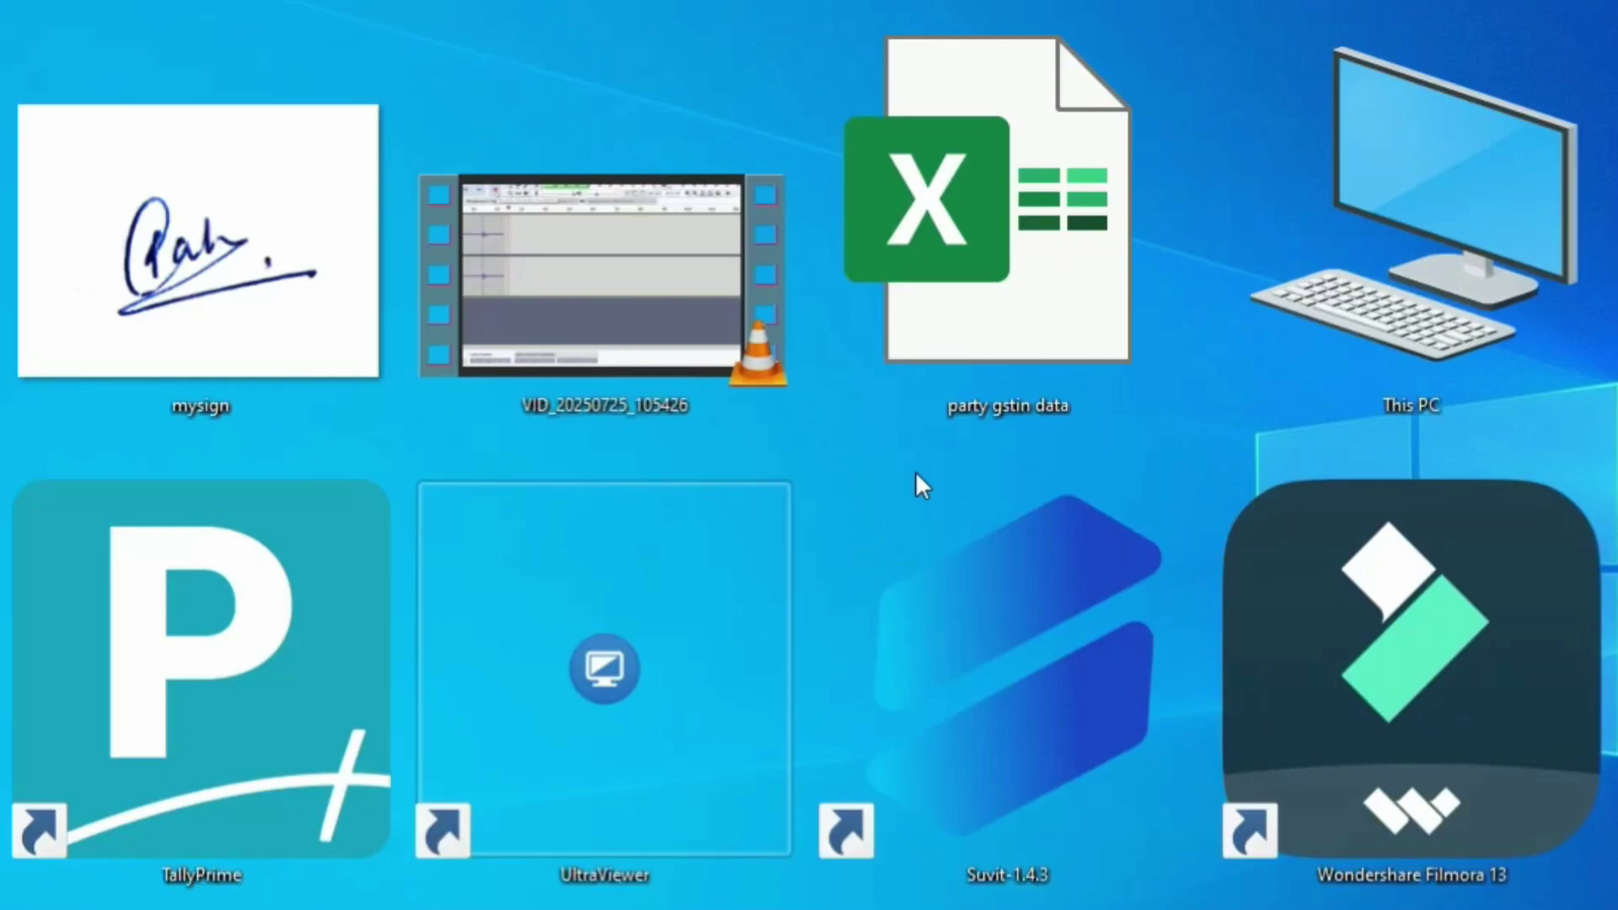
pyautogui.keyDown('ctrl'); pyautogui.scroll(-2, 917, 475); pyautogui.keyUp('ctrl')
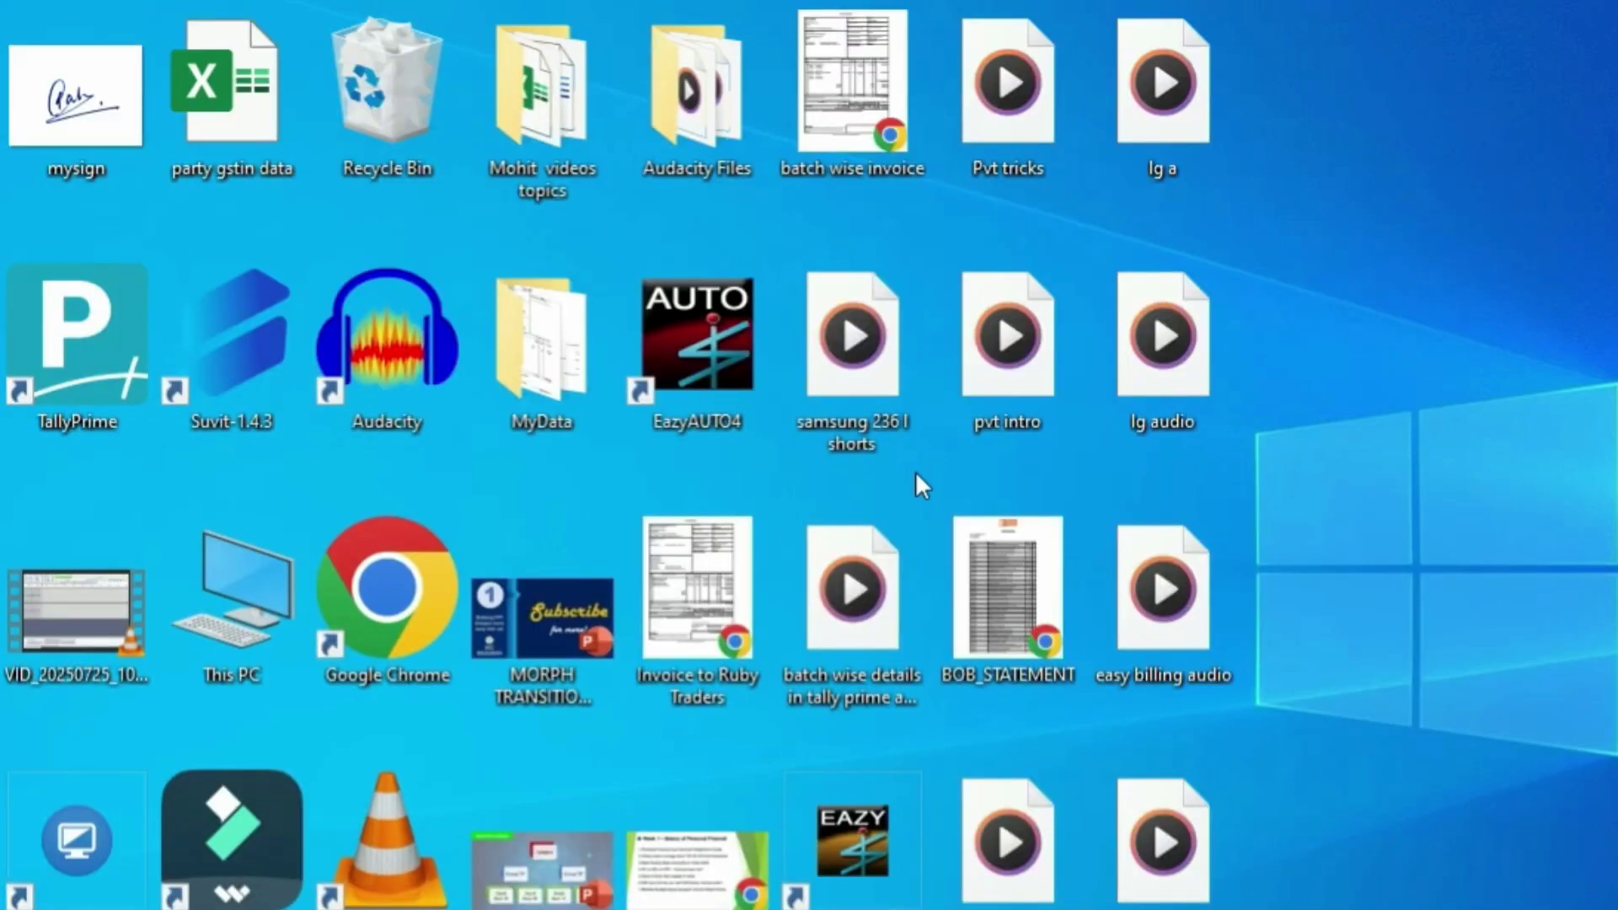
pyautogui.keyDown('ctrl'); pyautogui.scroll(-2, 916, 475); pyautogui.keyUp('ctrl')
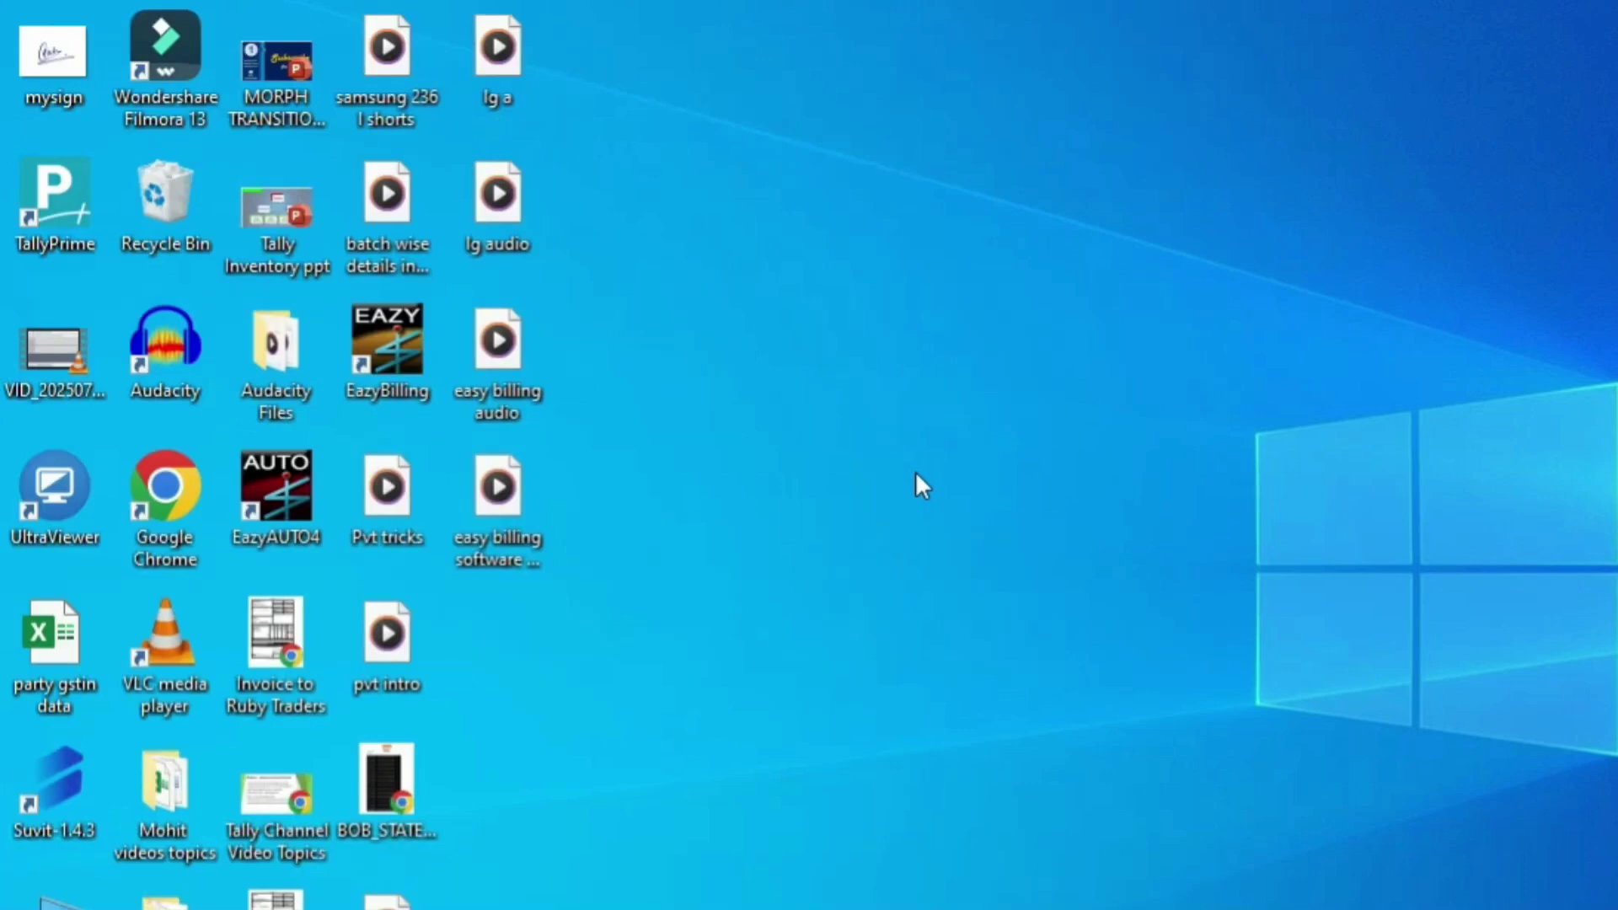
# Step: Switch the desktop icons in turn to extra large, large, medium and small icons
pyautogui.keyDown('ctrl'); pyautogui.scroll(-1, 915, 472); pyautogui.keyUp('ctrl')
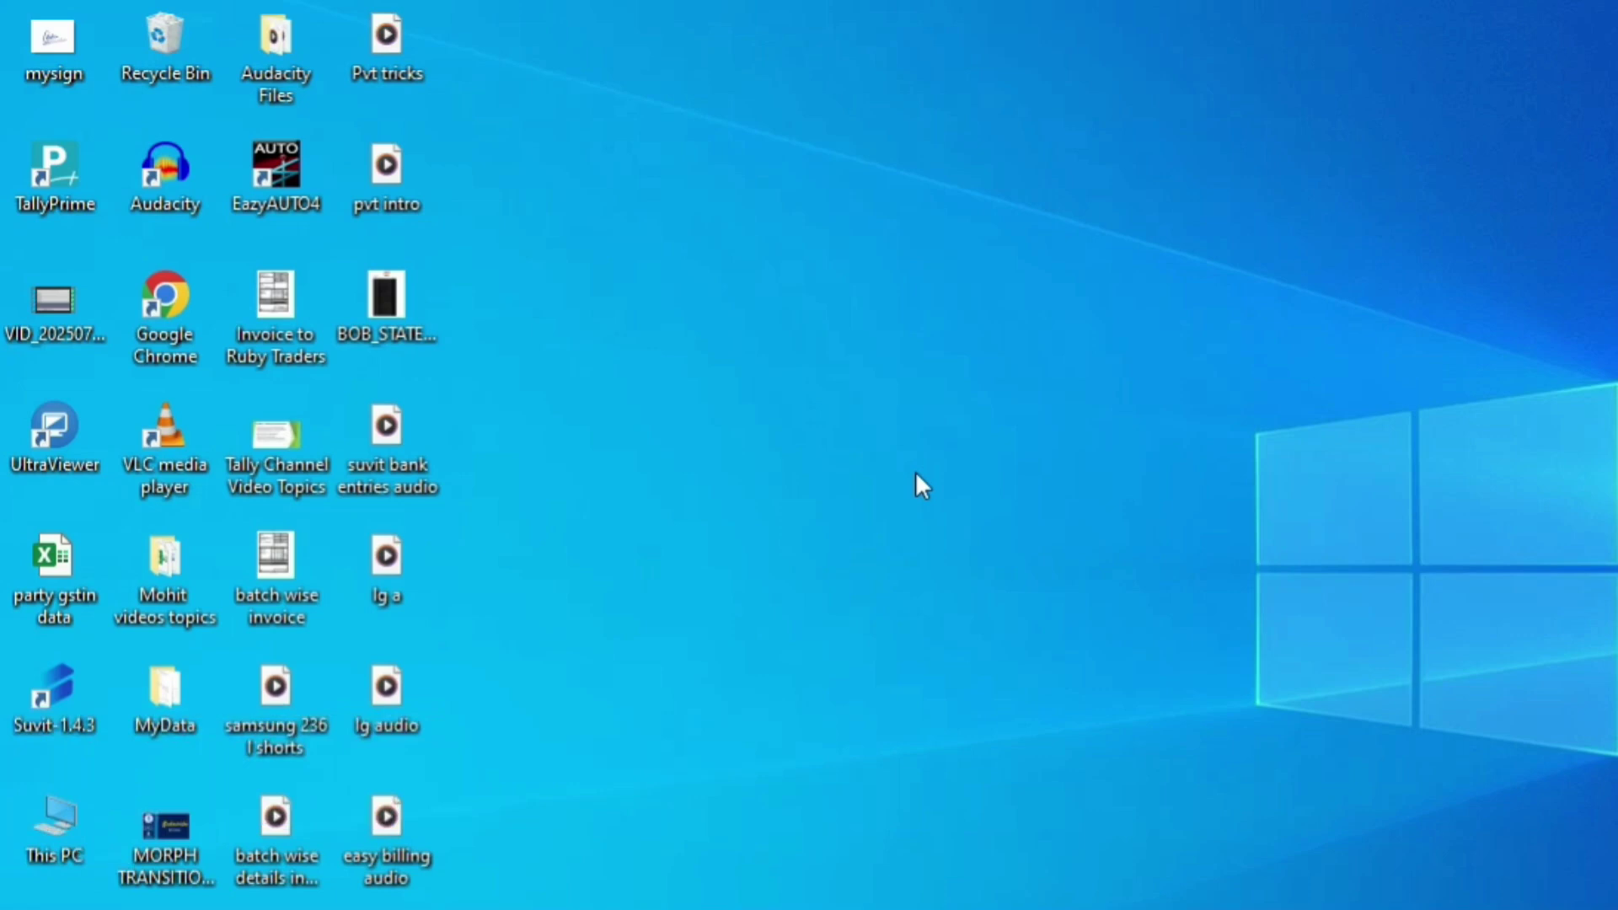
pyautogui.hotkey('ctrl', 'shift', '1')
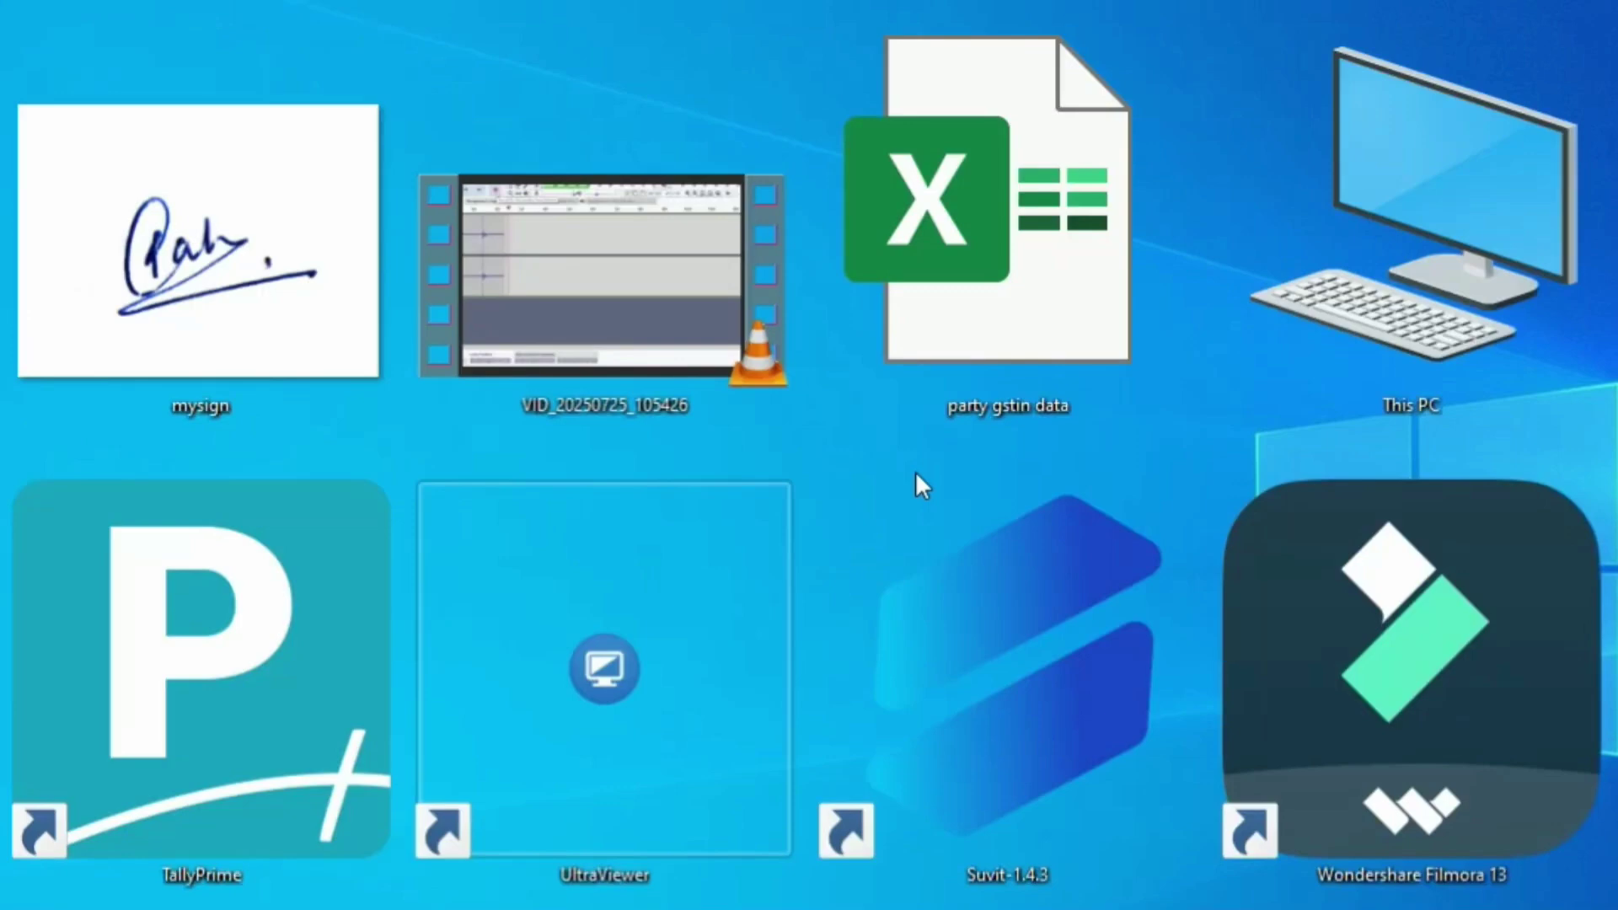
pyautogui.hotkey('ctrl', 'shift', '2')
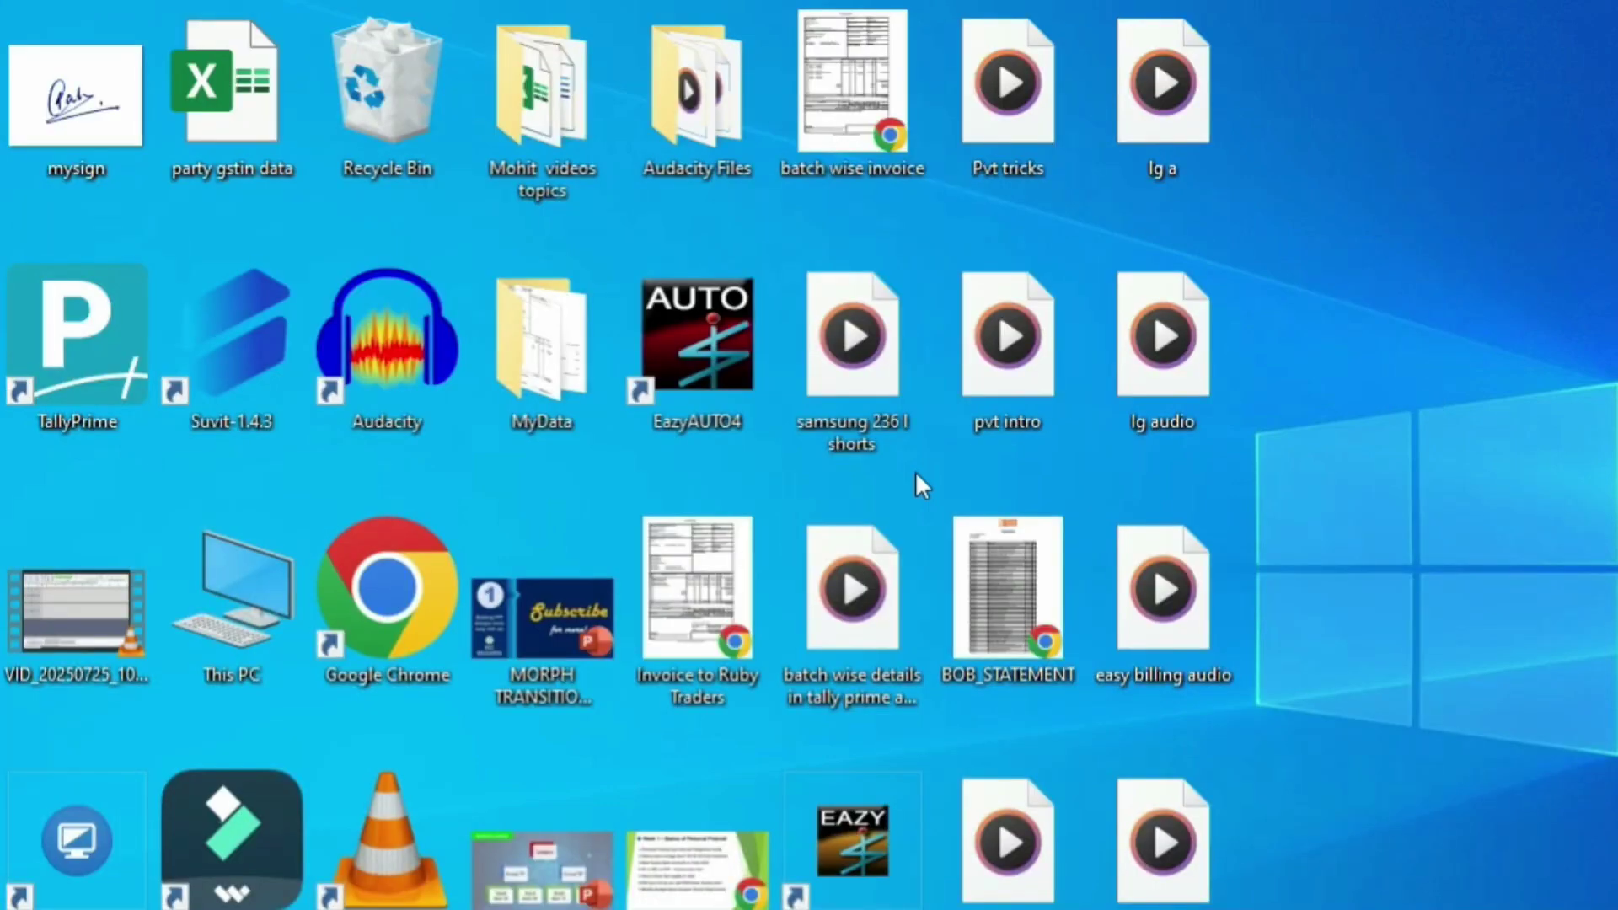
pyautogui.hotkey('ctrl', 'shift', '3')
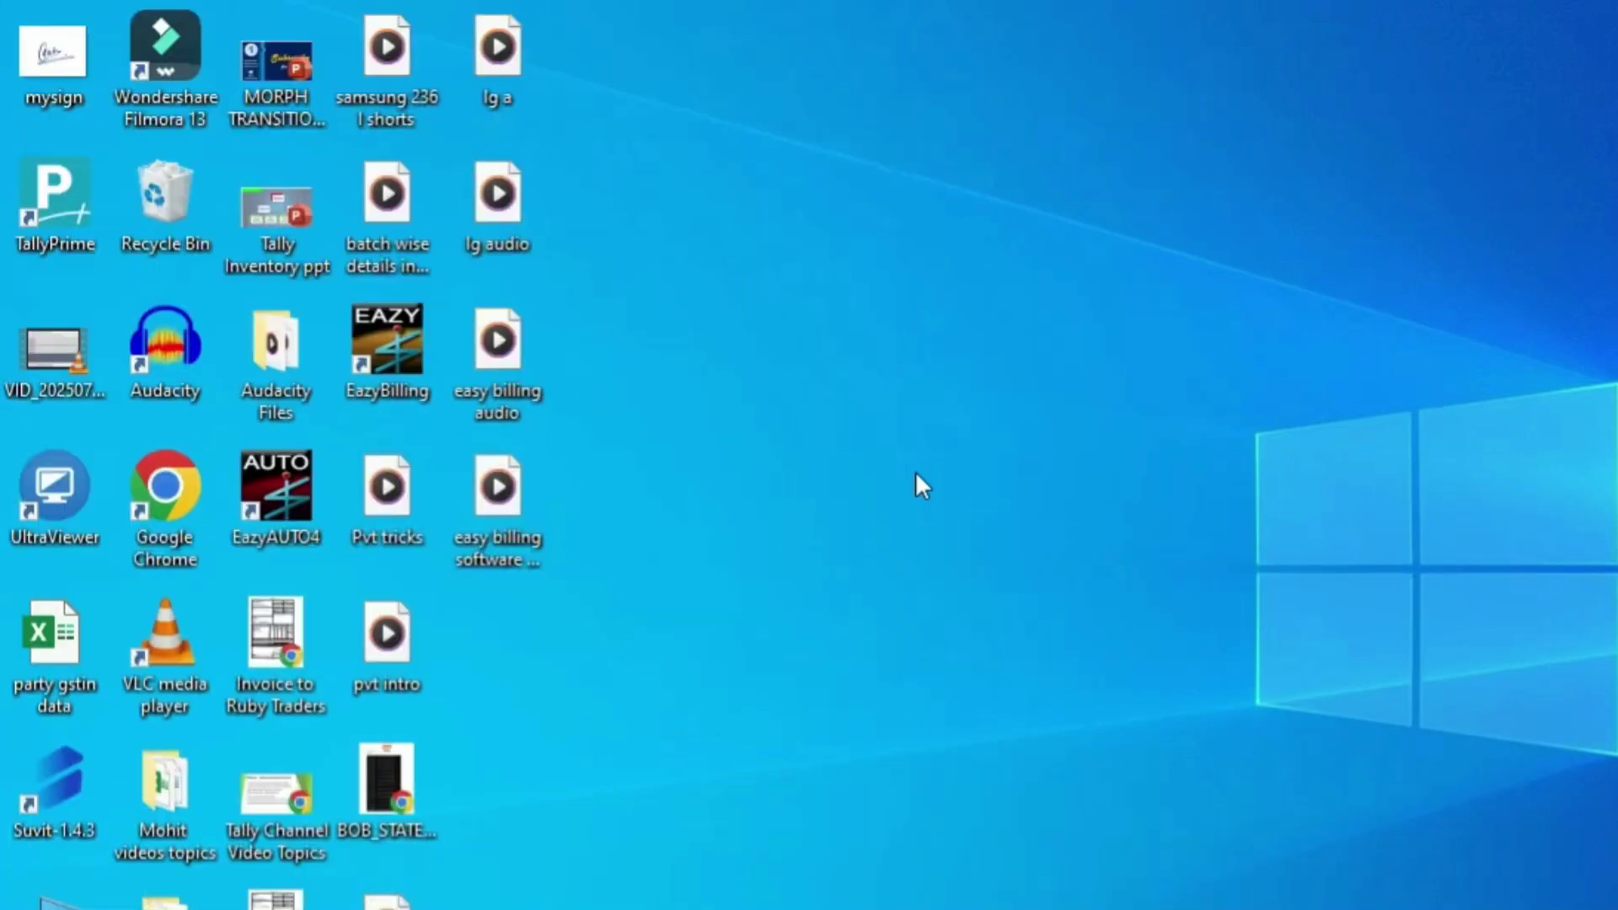
pyautogui.hotkey('ctrl', 'shift', '4')
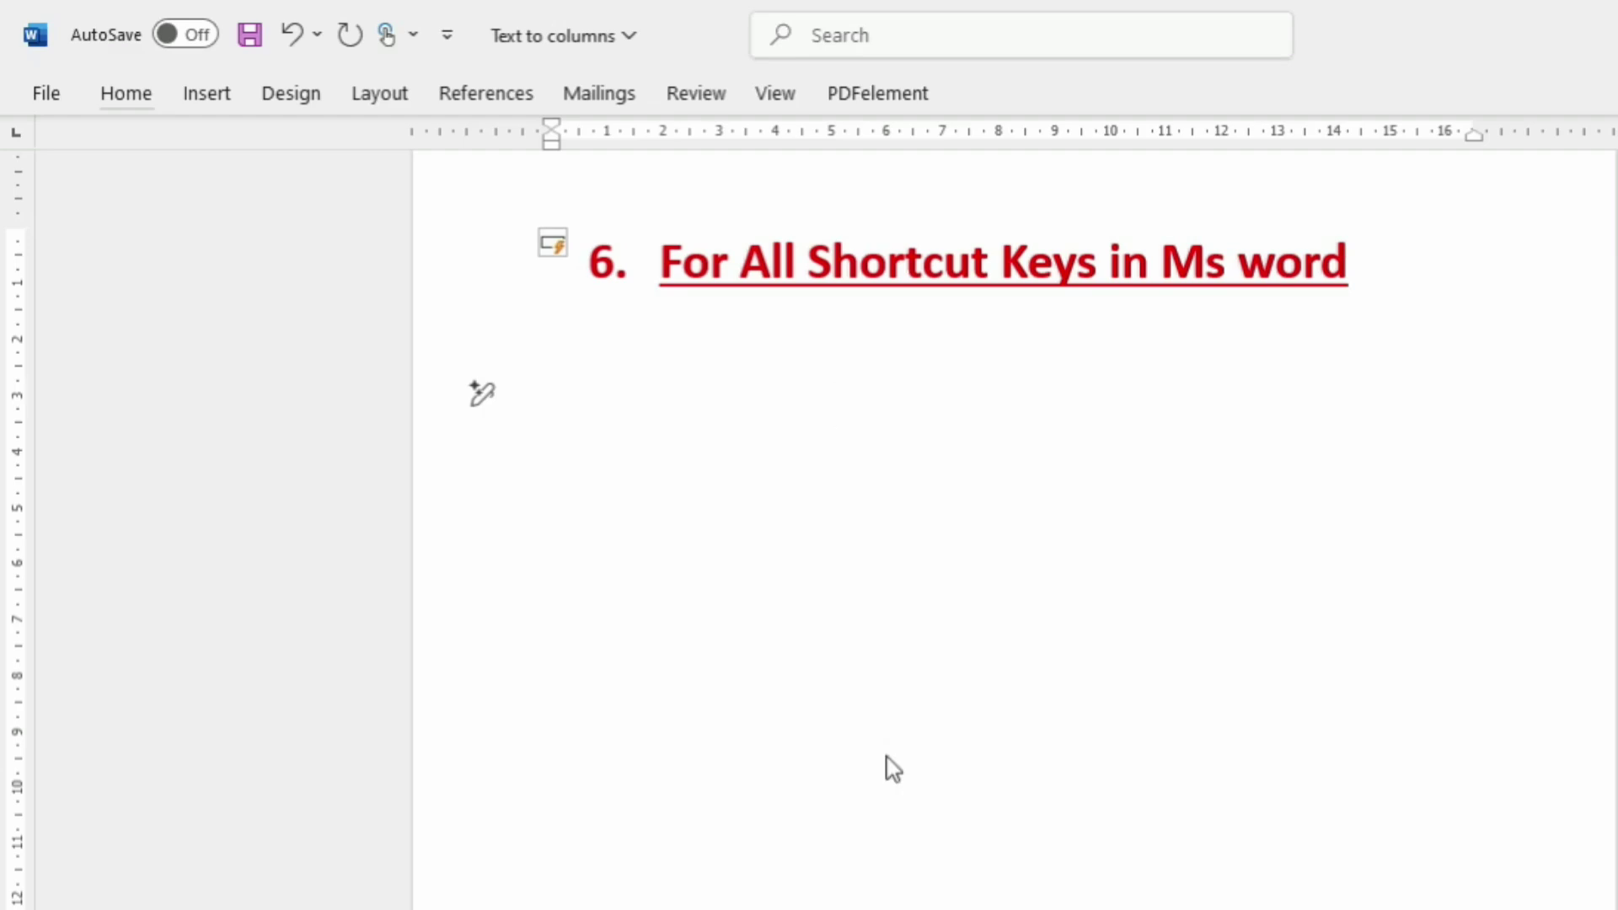
# Step: In Word, run the built-in ListCommands macro from Word commands to create a new document listing the current keyboard settings
pyautogui.hotkey('alt', 'F8')
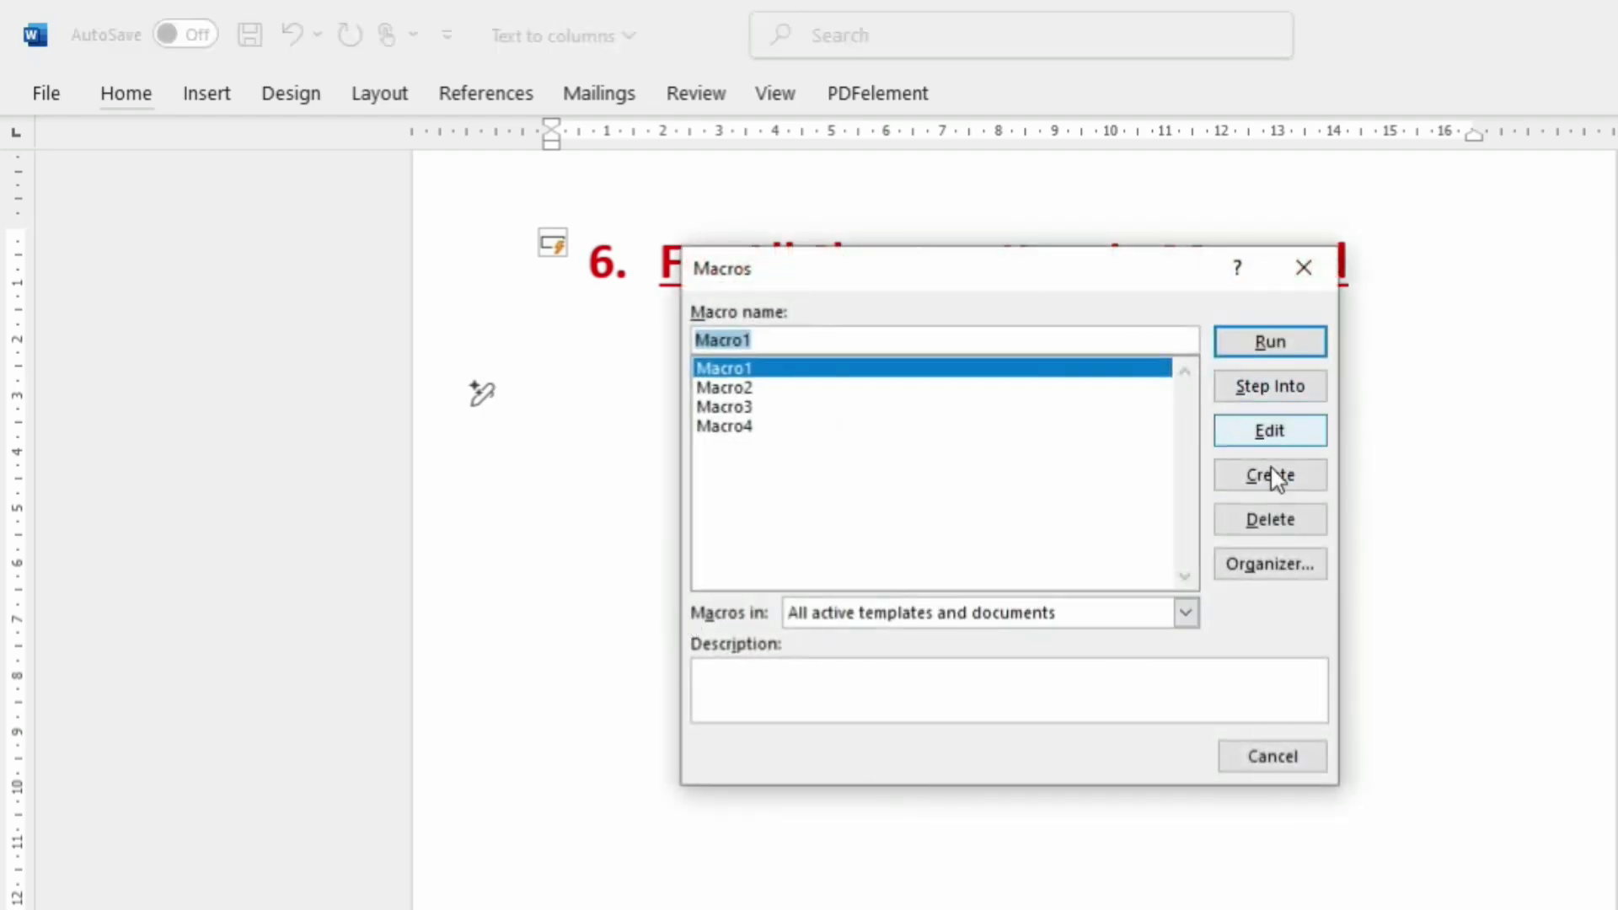
pyautogui.click(1185, 615)
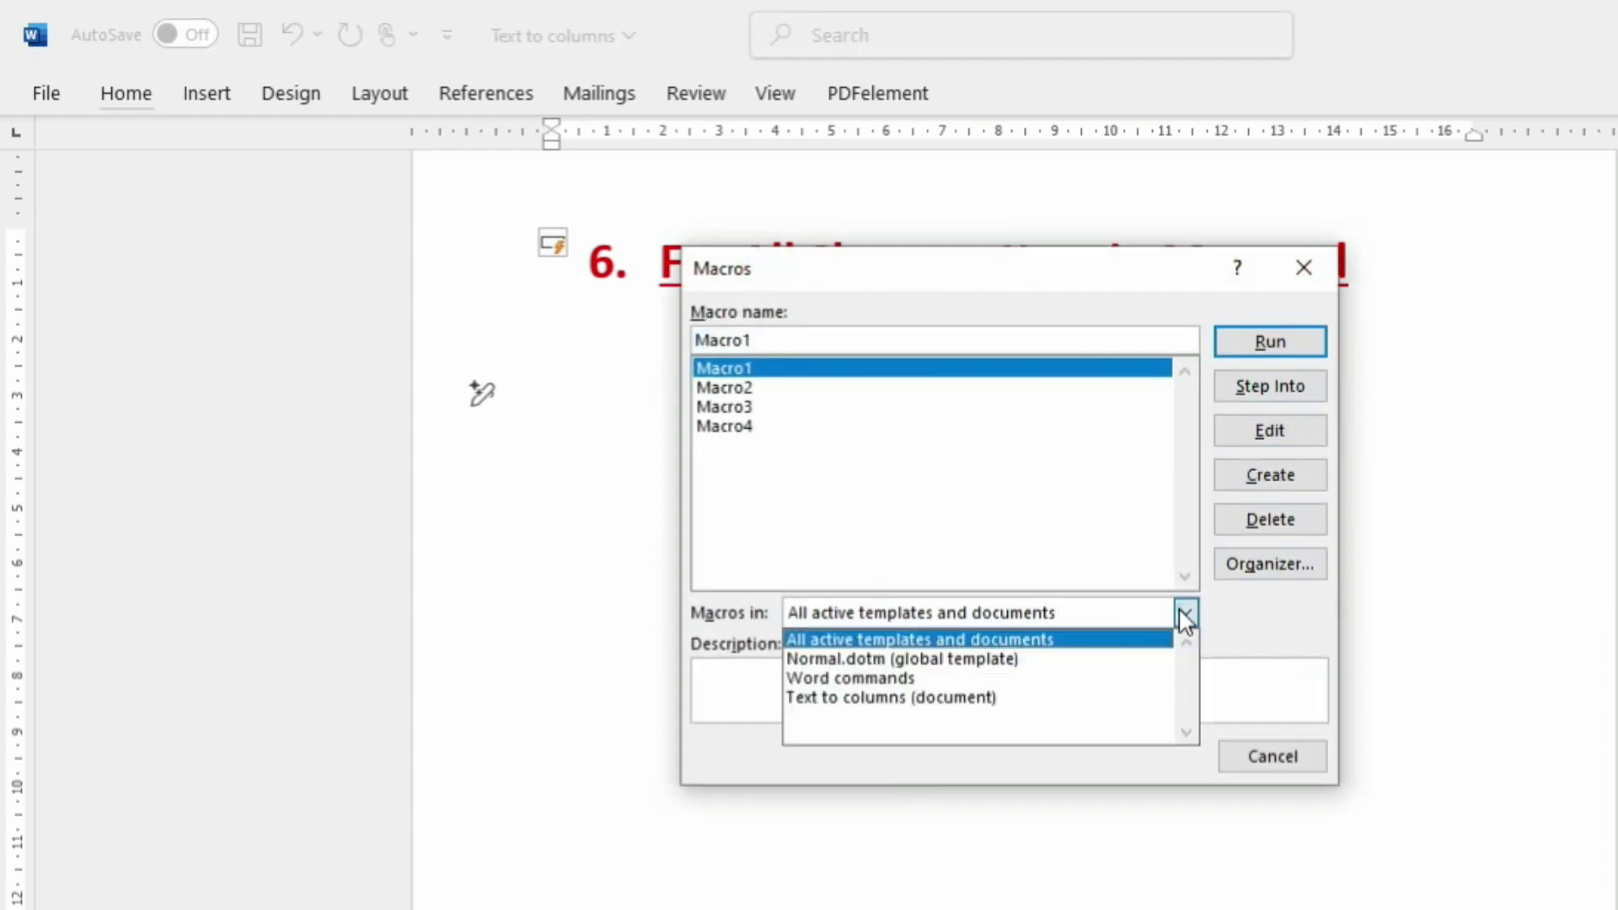
pyautogui.click(860, 678)
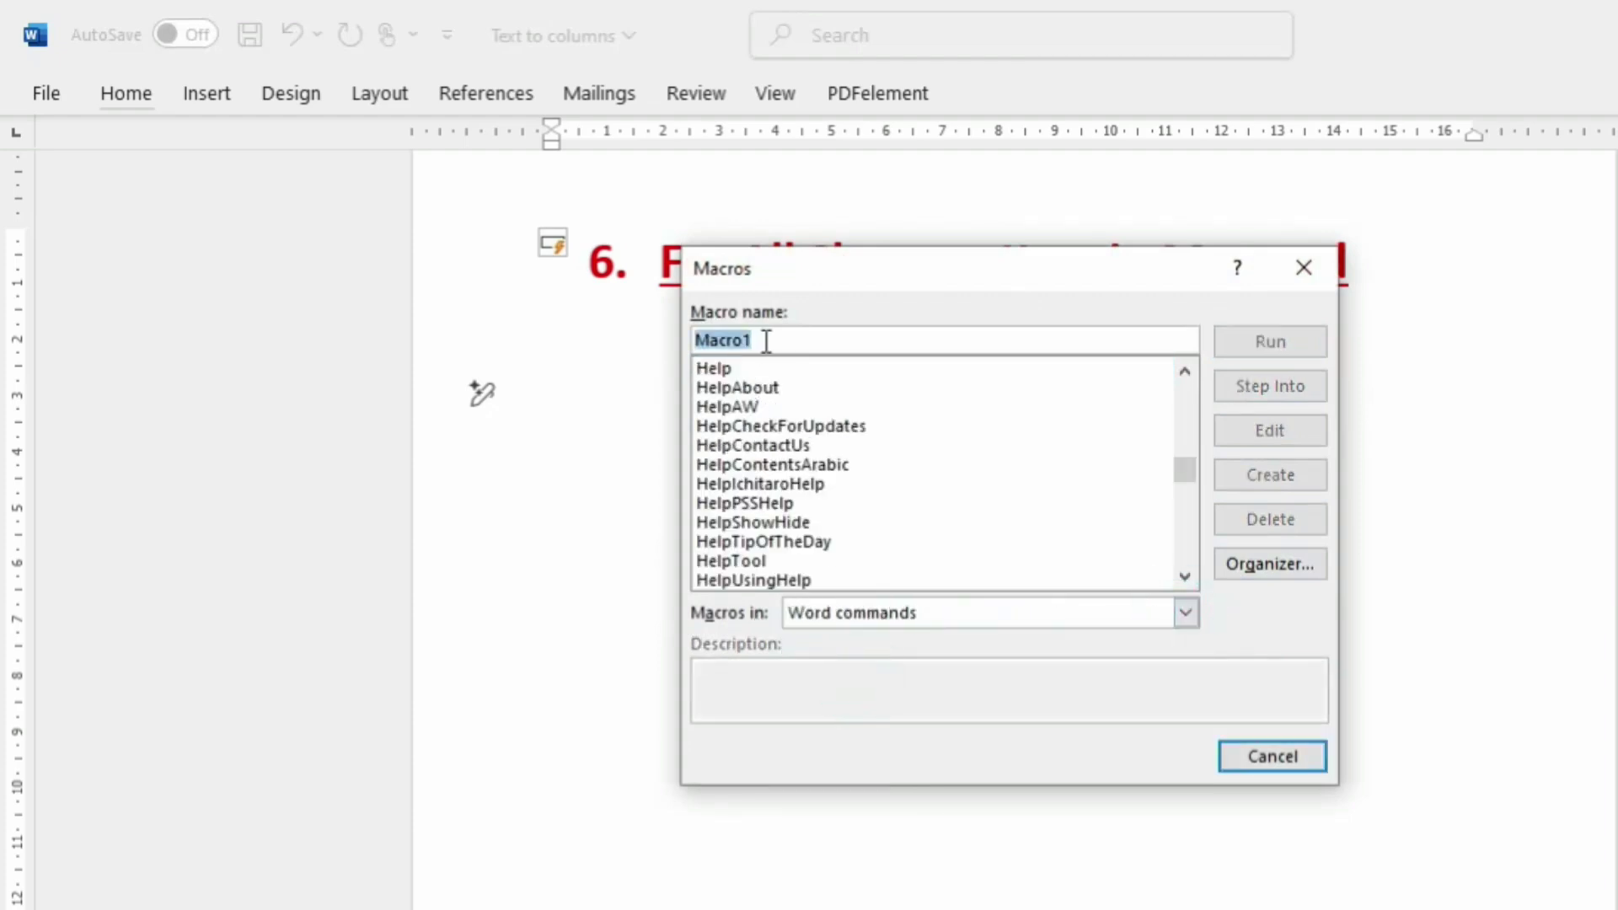
pyautogui.press('BackSpace')
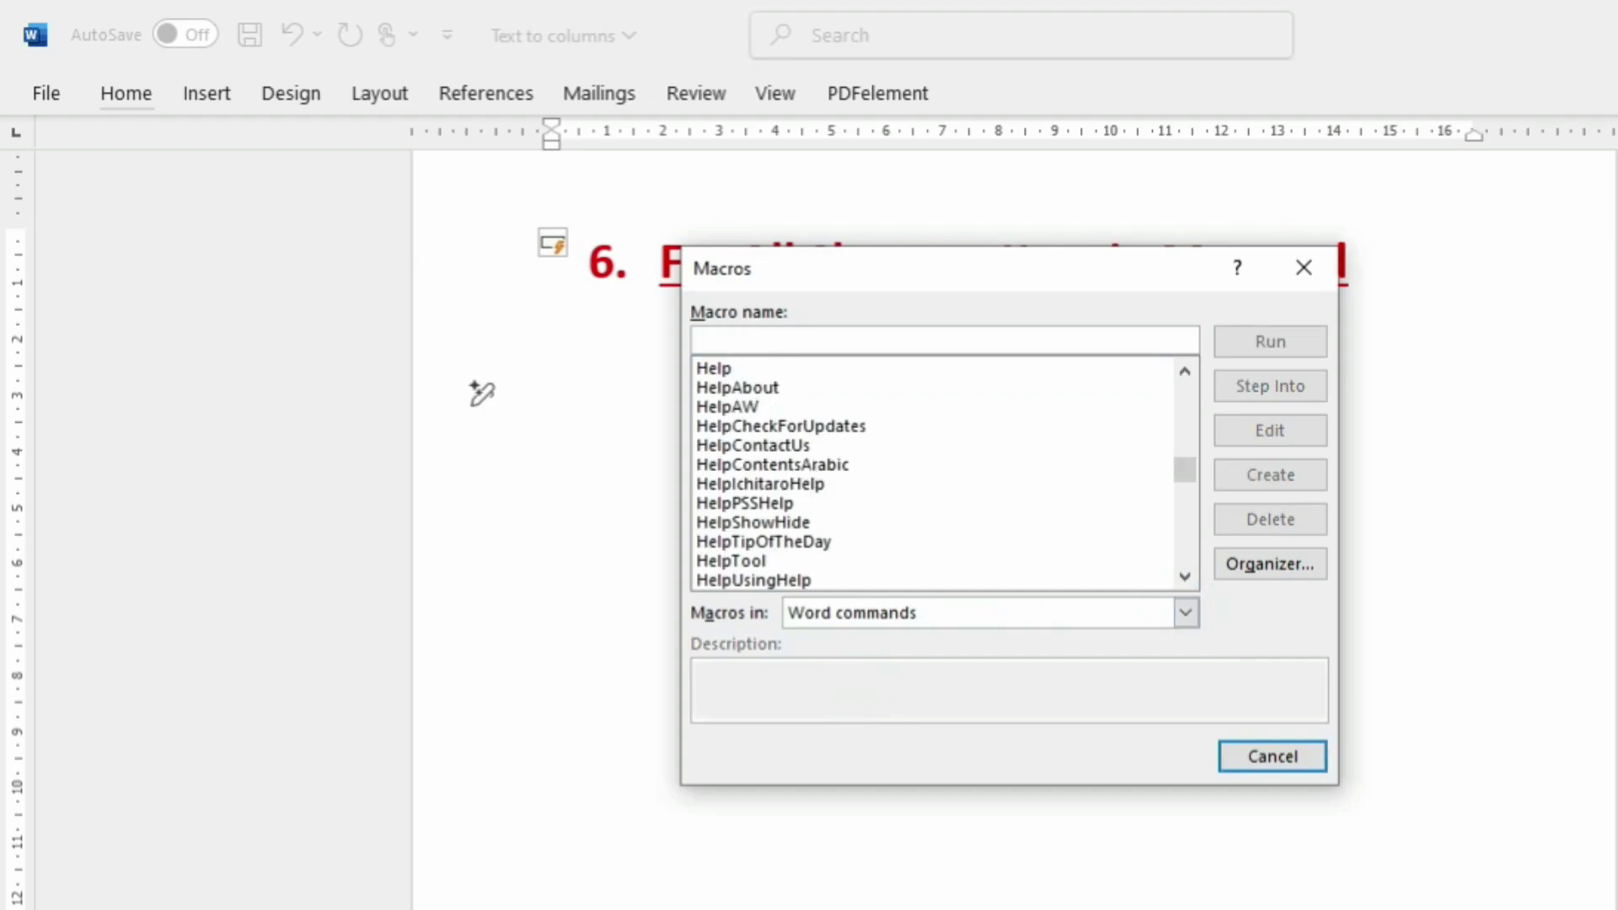
pyautogui.write('list')
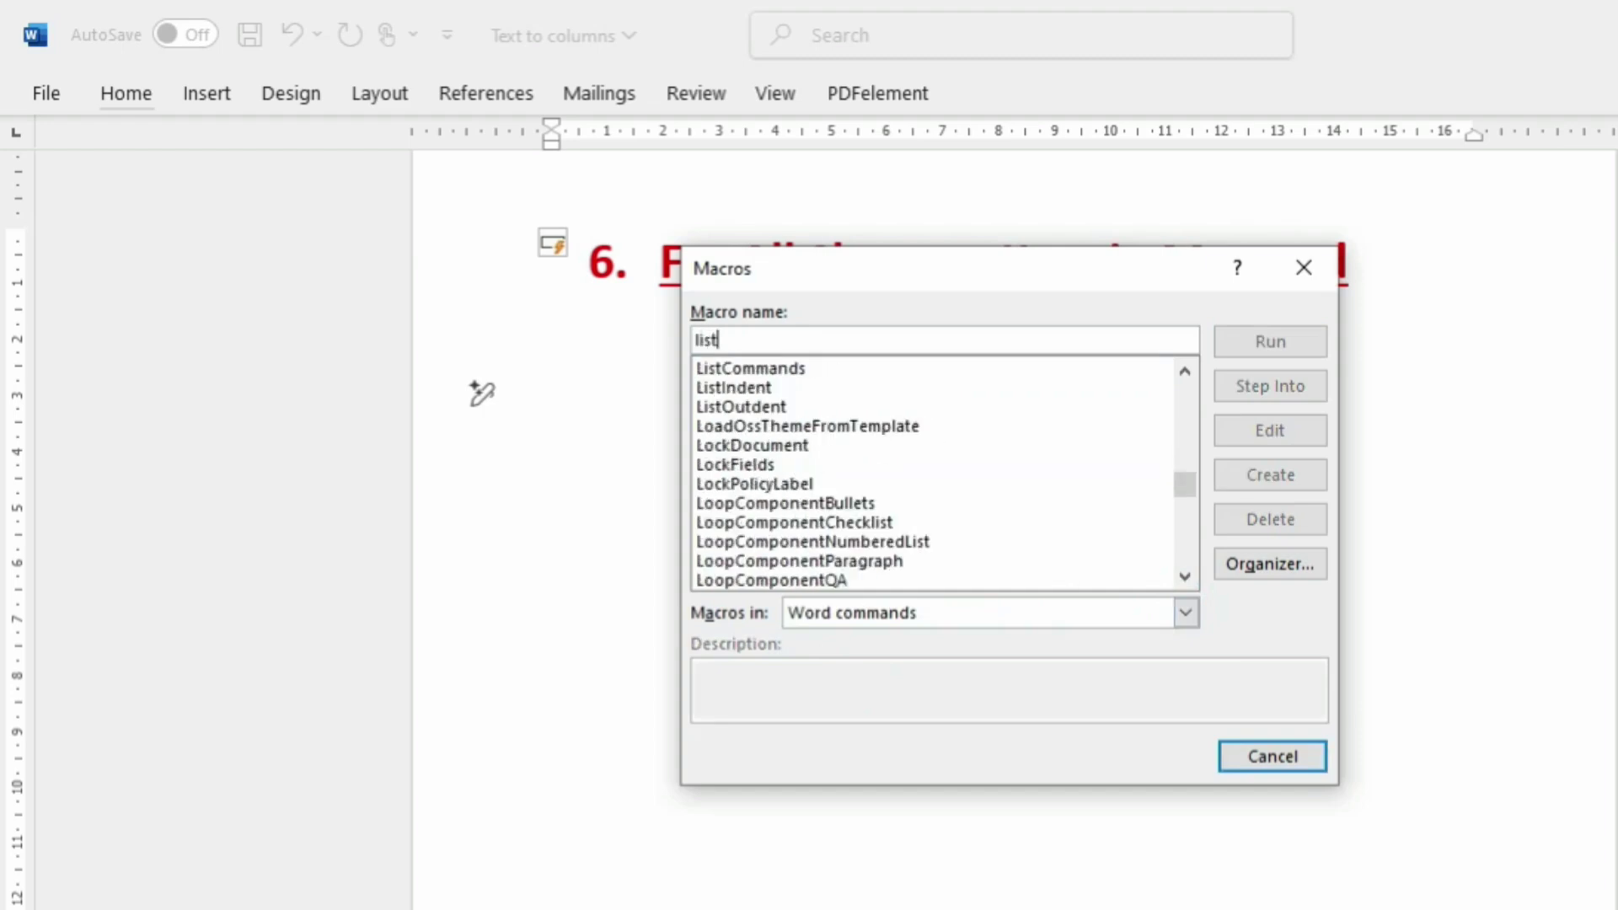
pyautogui.click(800, 372)
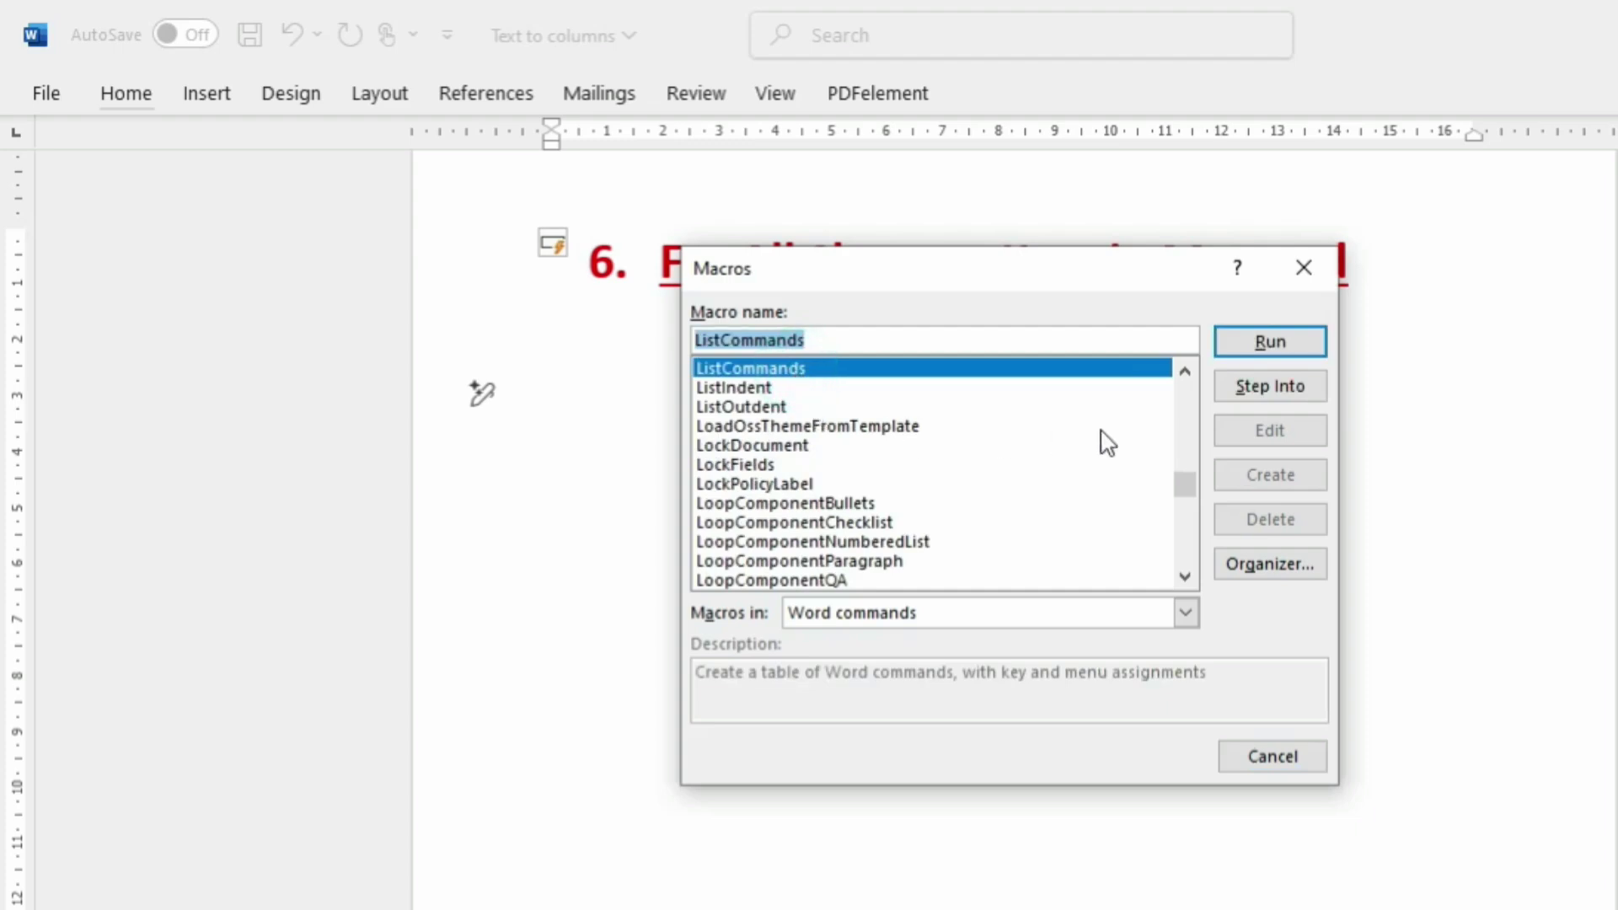
pyautogui.click(1264, 344)
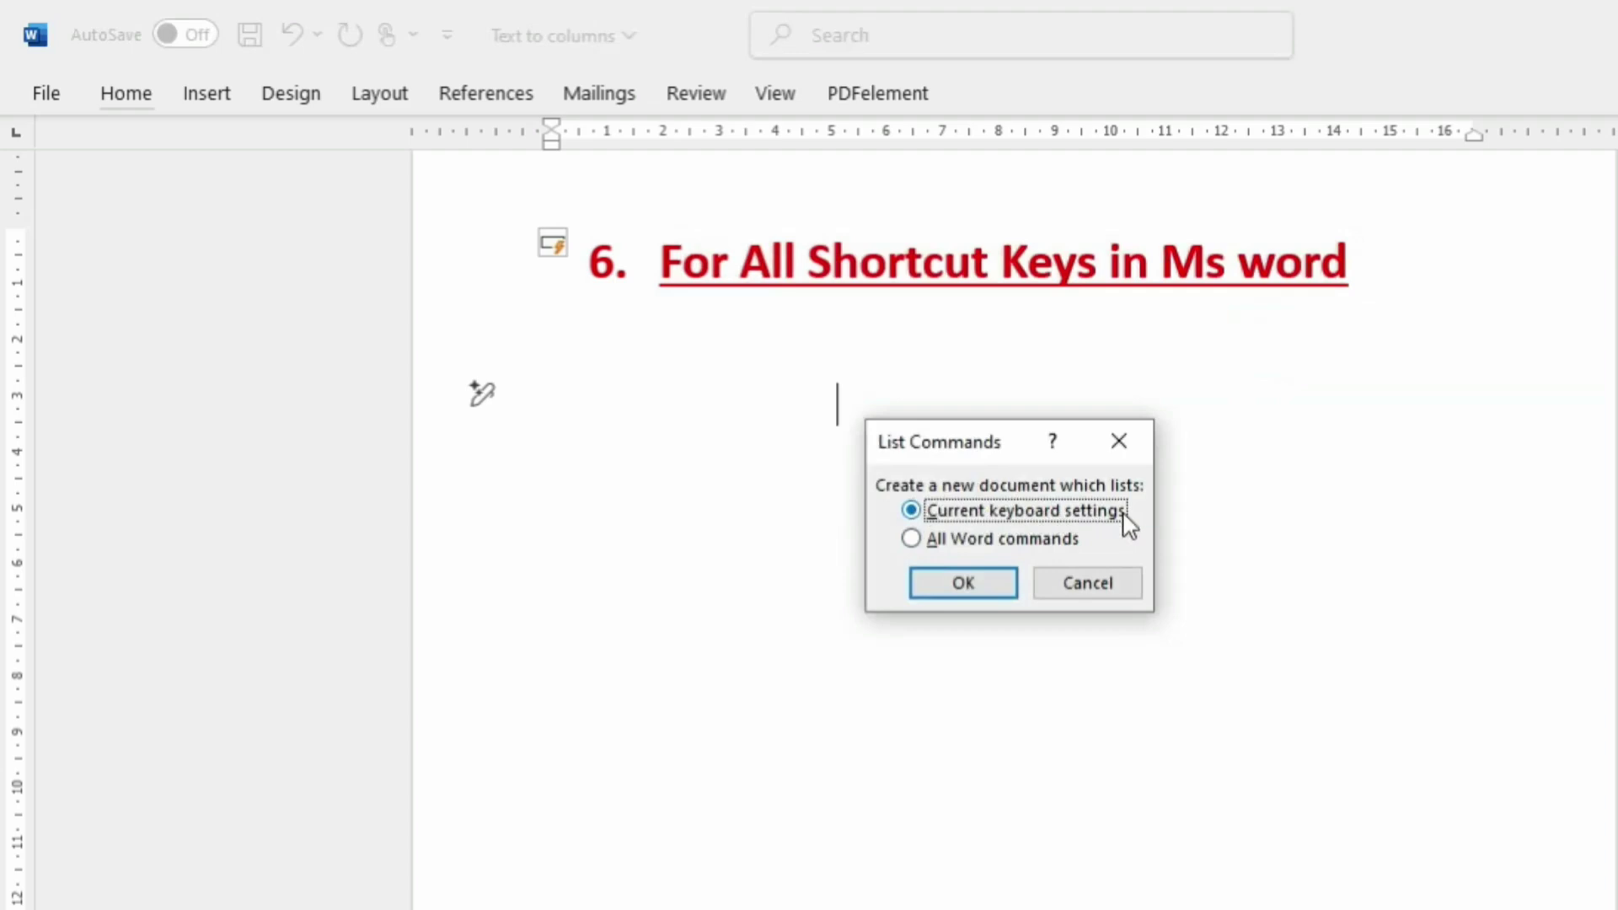
pyautogui.click(965, 583)
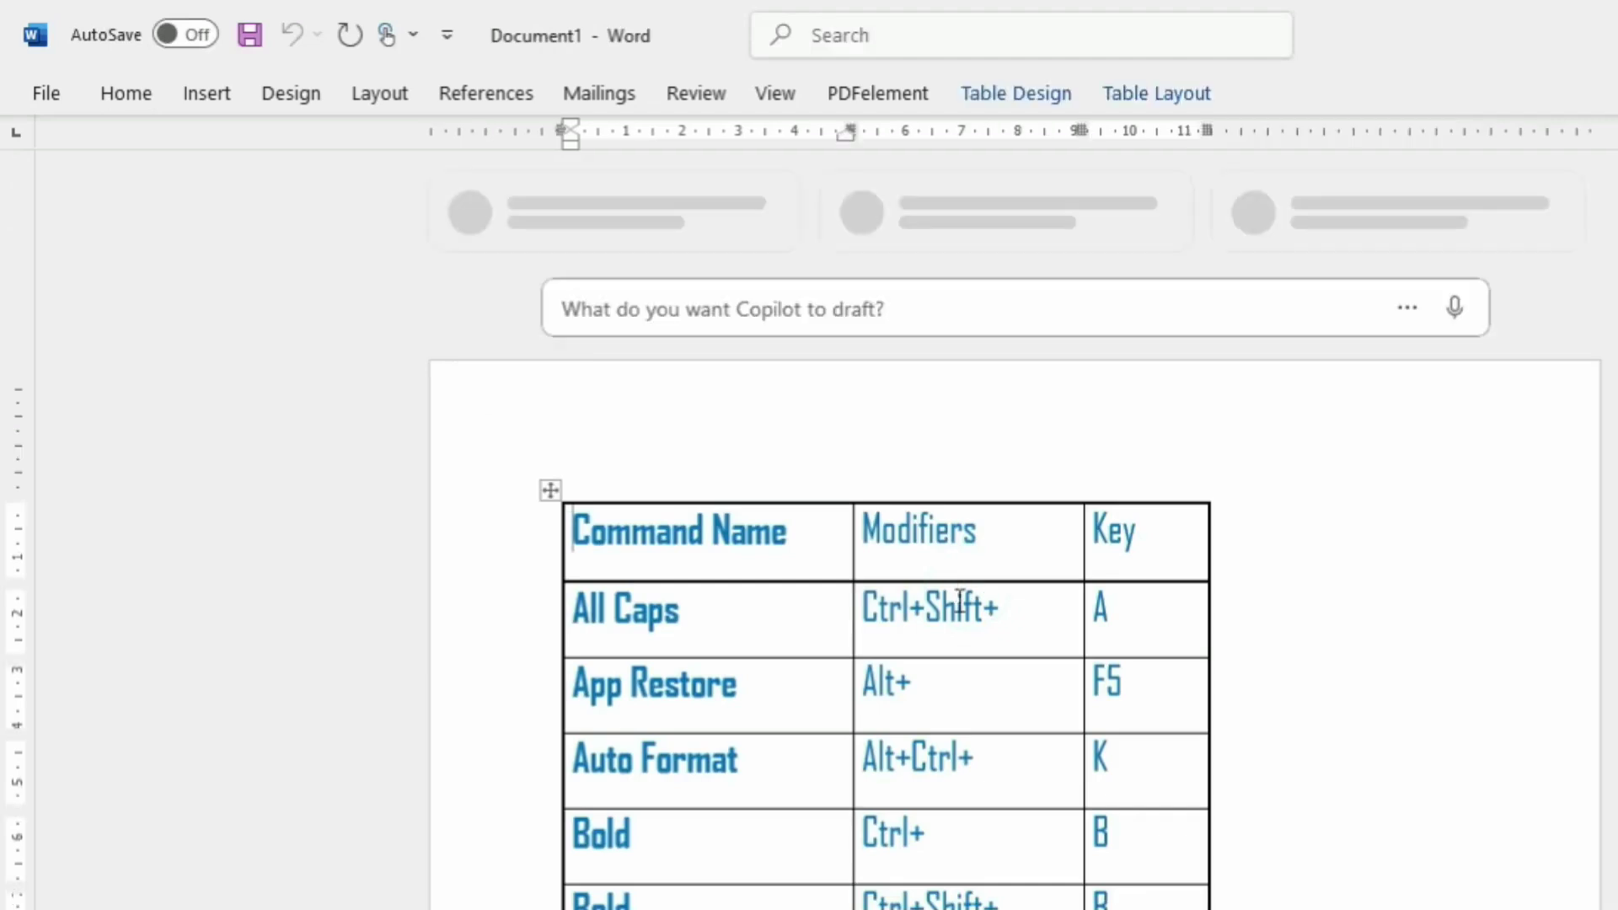
# Step: Examine the generated table of command names, modifiers and keys, and return to the Text to columns document
pyautogui.scroll(-6, 960, 600)
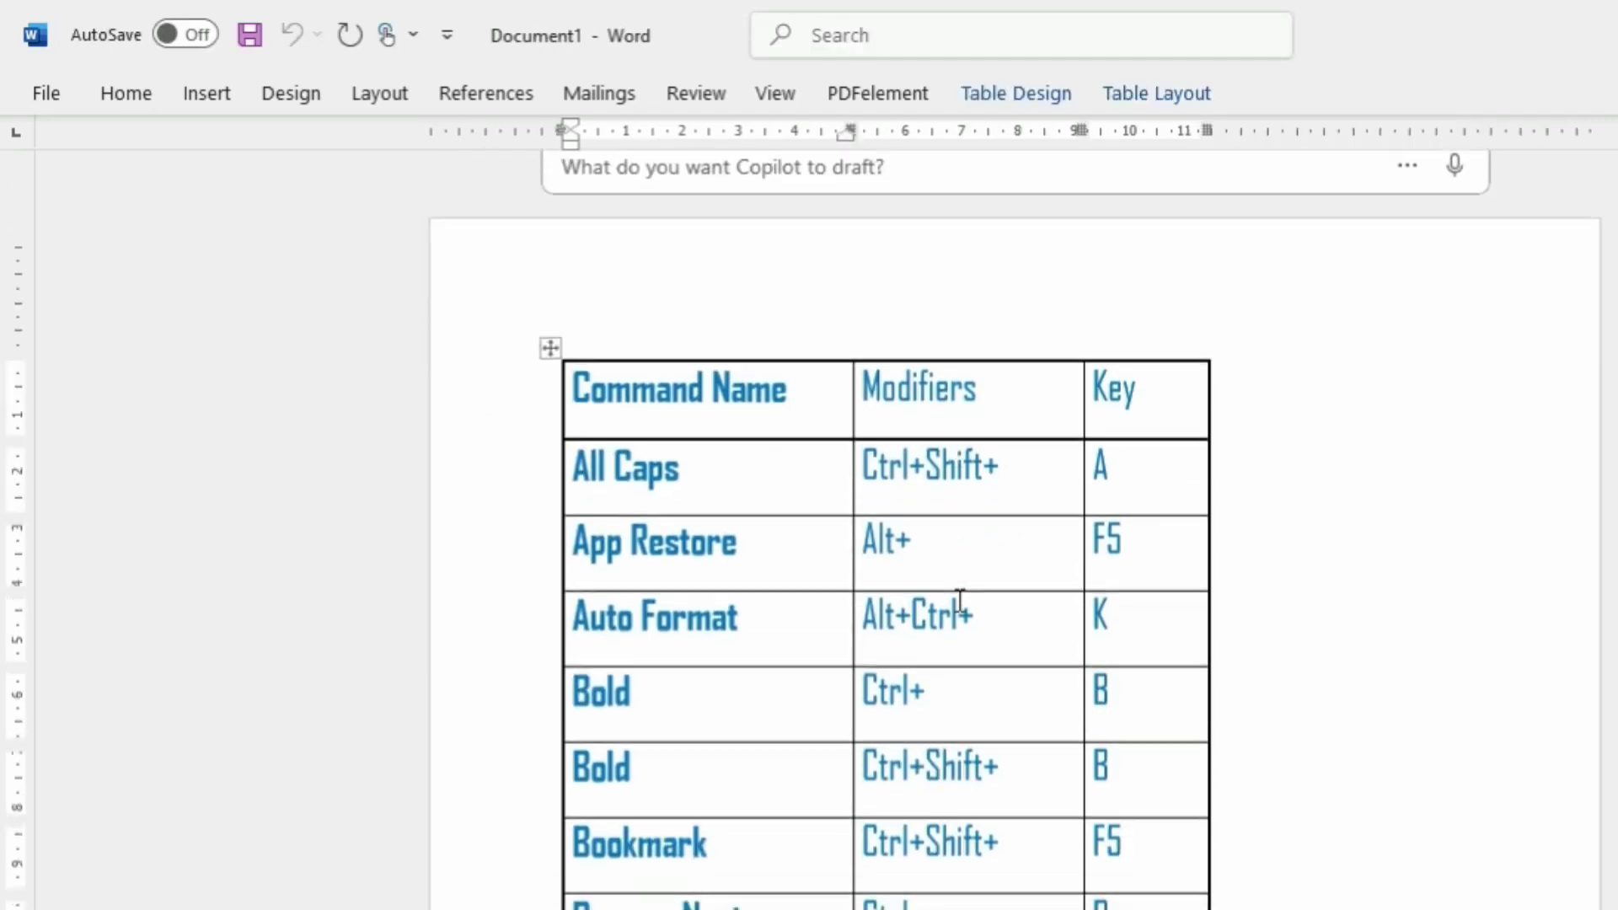
pyautogui.scroll(-10, 957, 600)
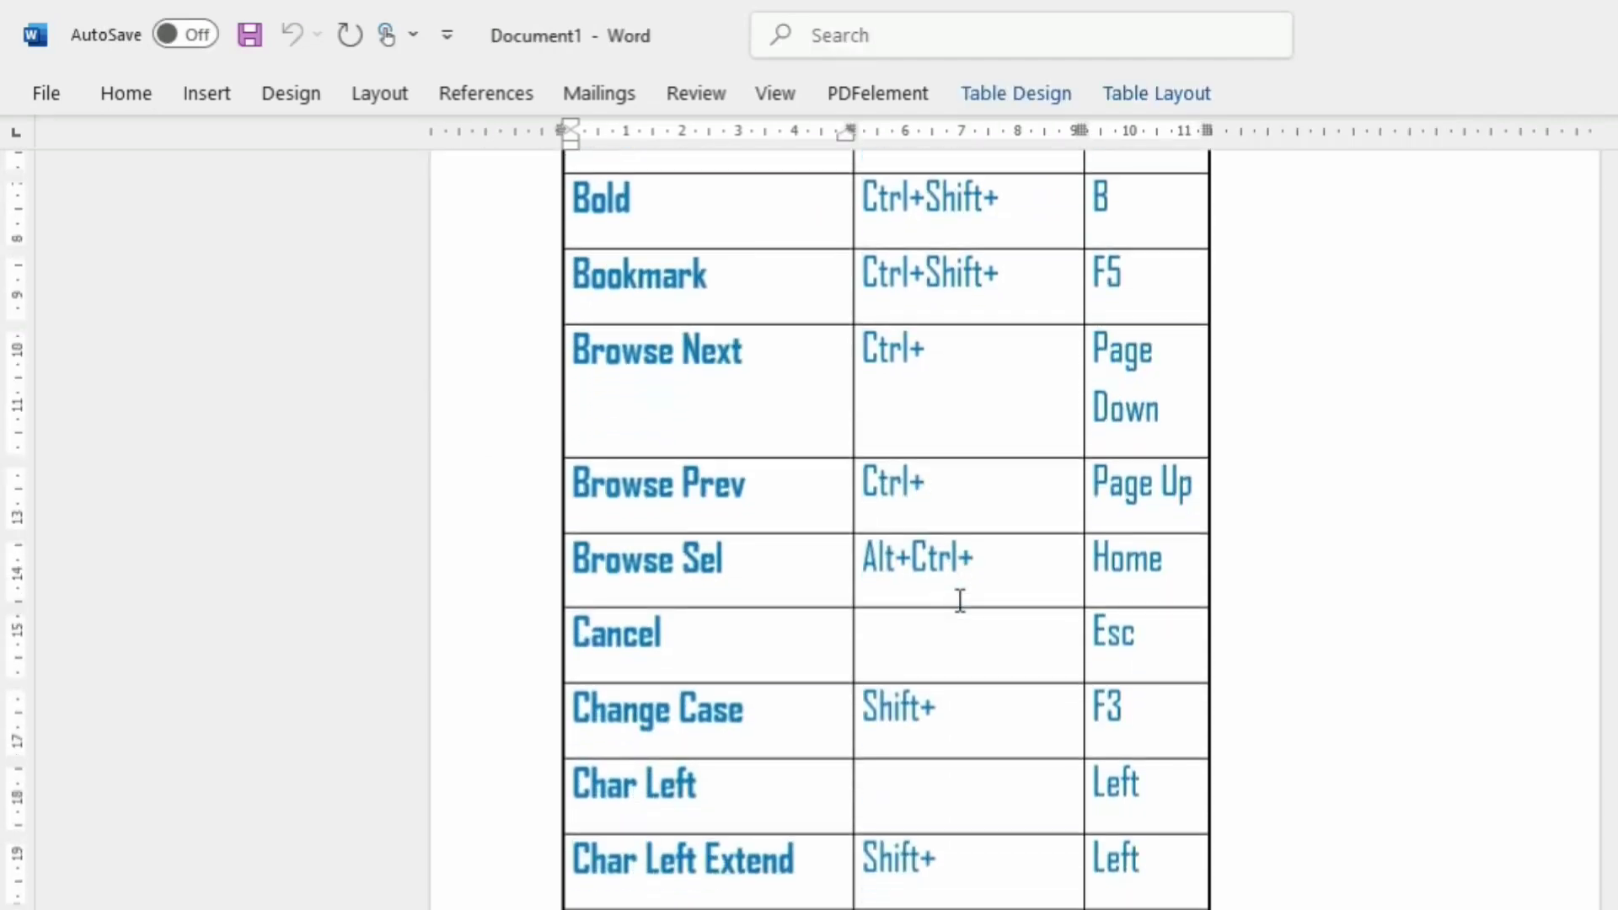
pyautogui.scroll(-10, 960, 600)
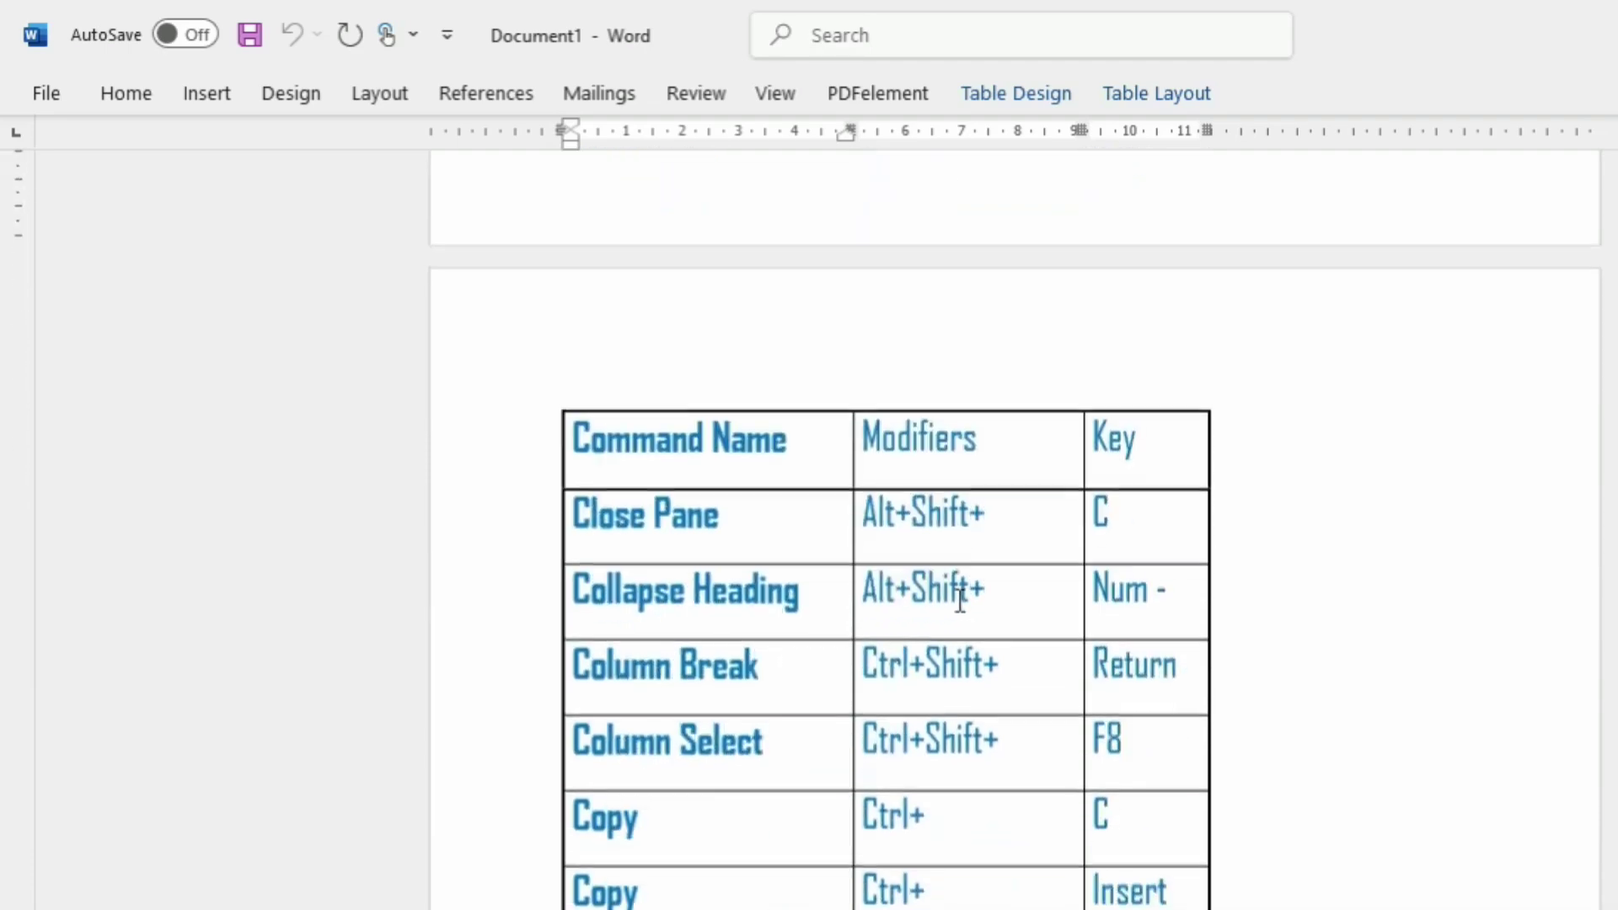
pyautogui.scroll(-10, 959, 600)
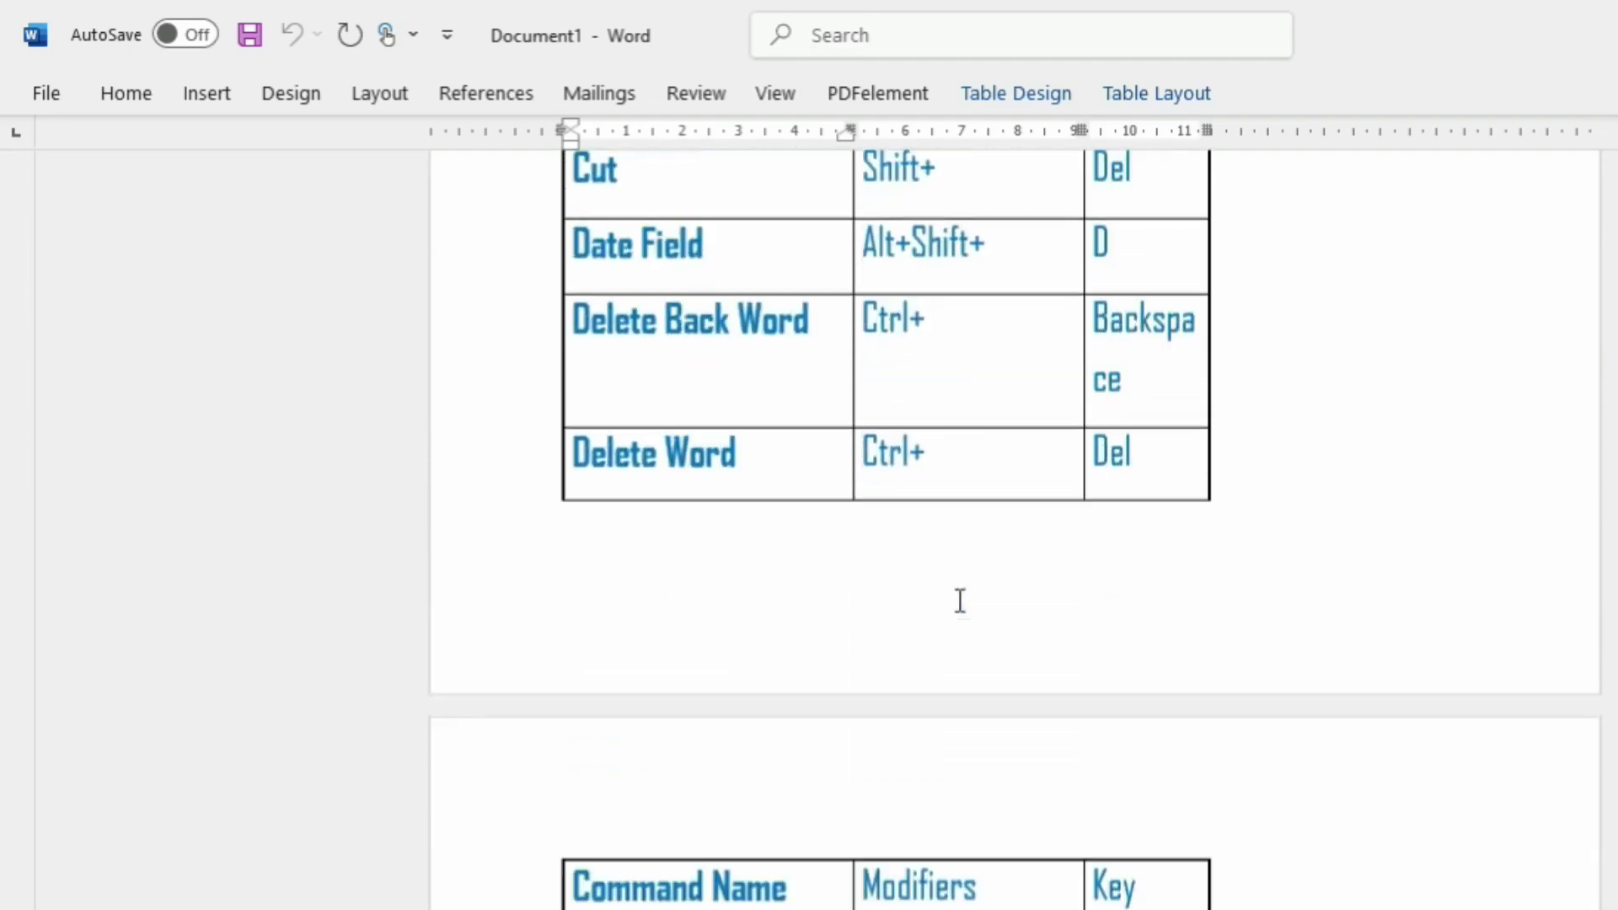
pyautogui.scroll(-6, 958, 600)
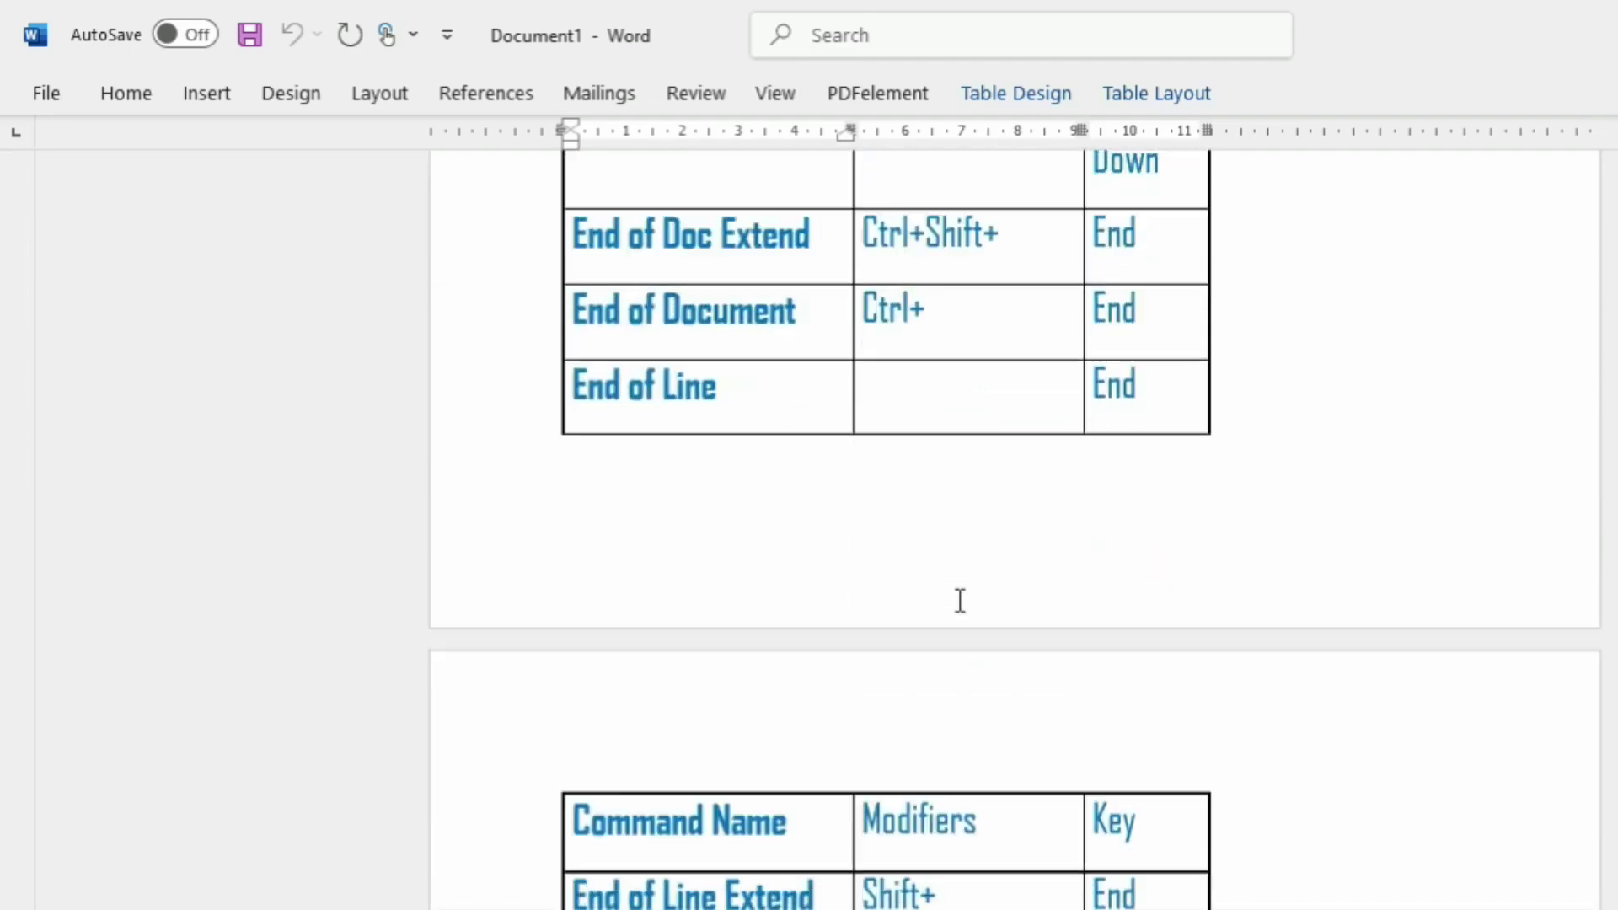
pyautogui.scroll(4, 1019, 618)
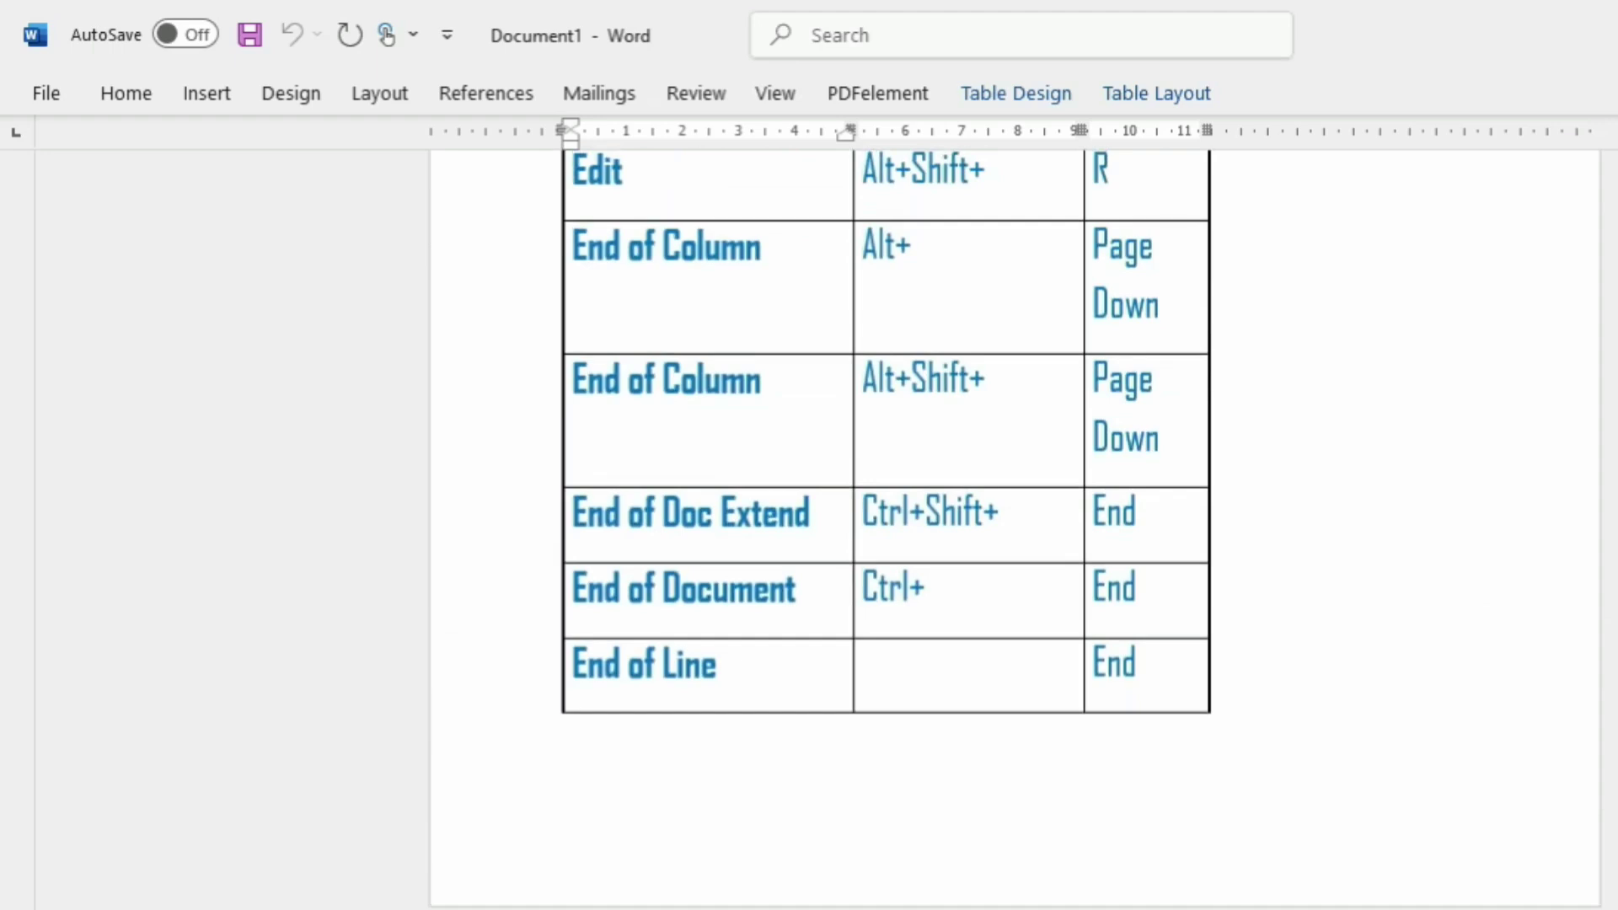
pyautogui.hotkey('ctrl', 'Home')
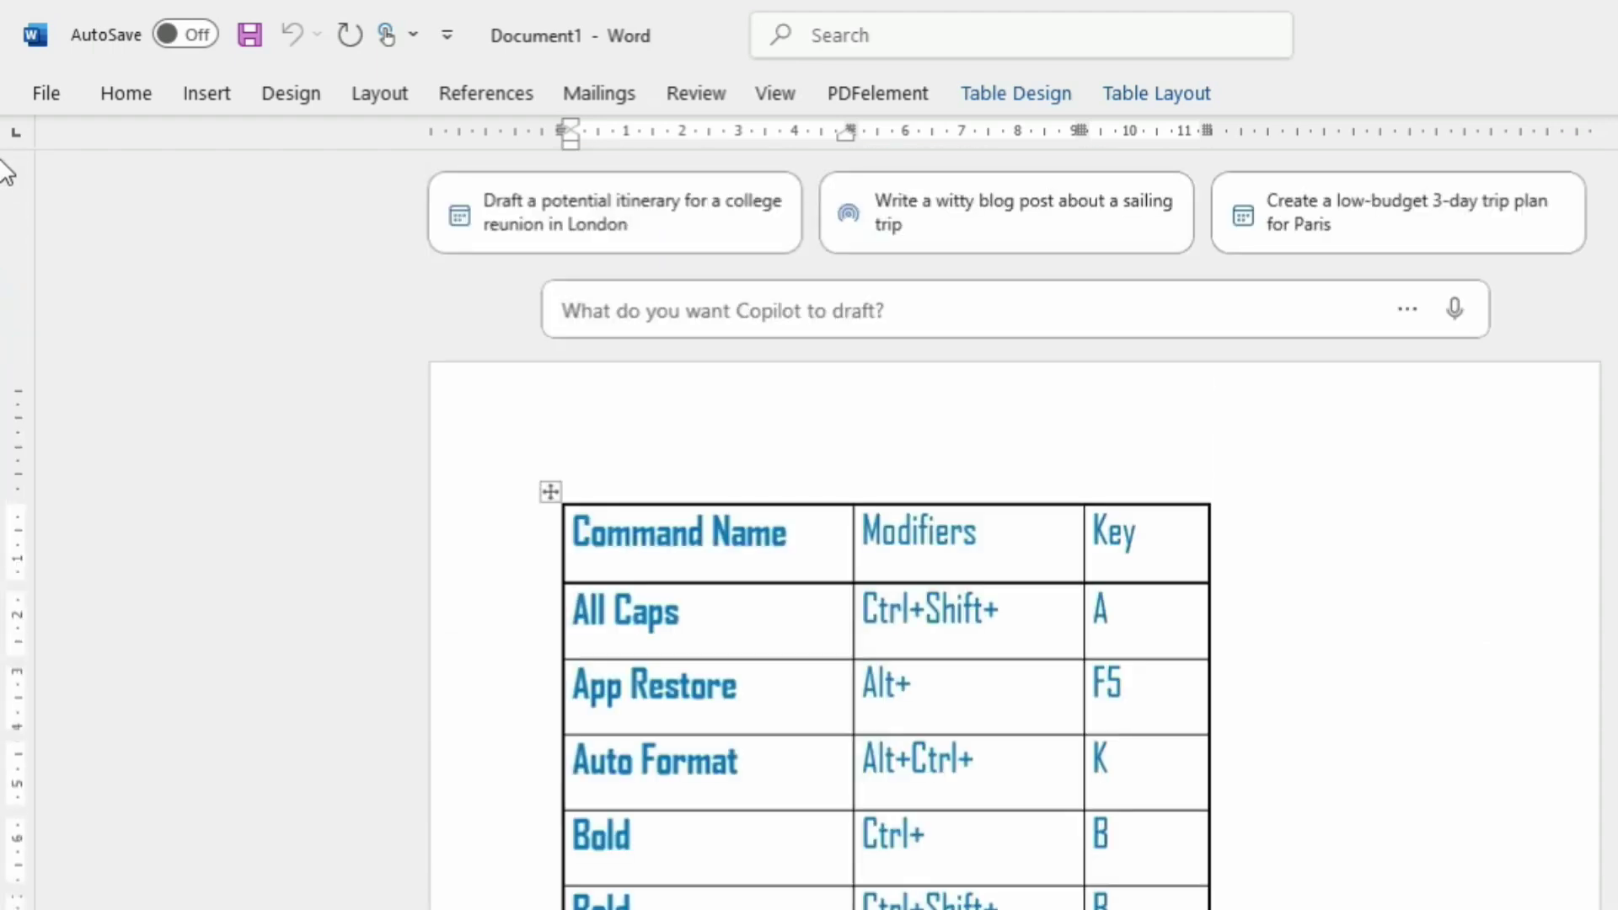
pyautogui.click(1019, 687)
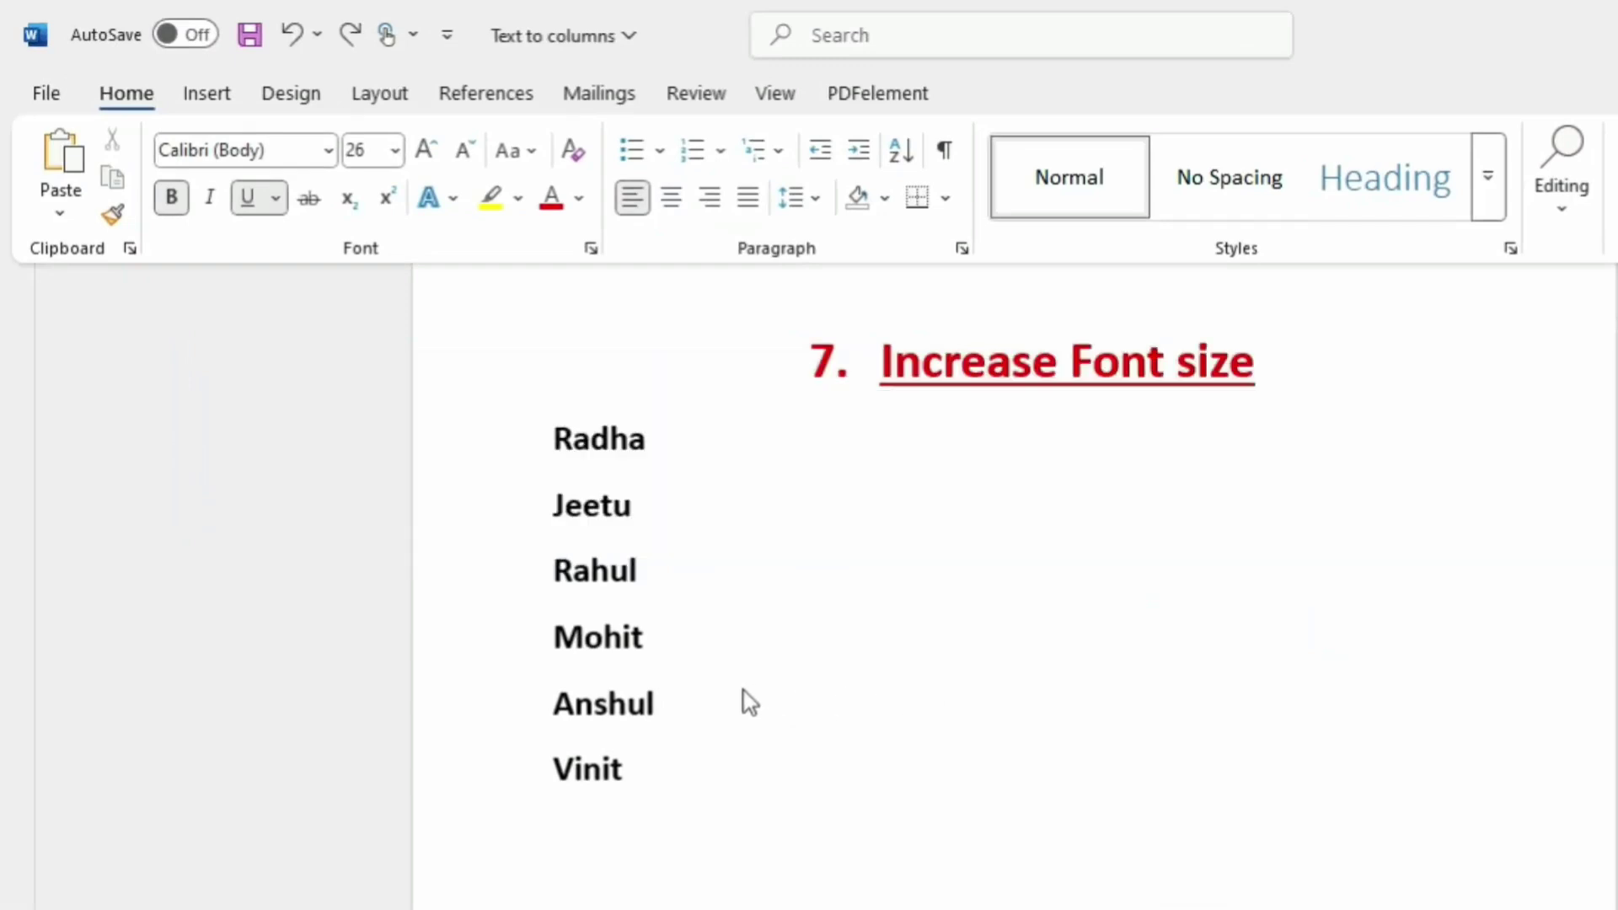
# Step: Select the six names under the Increase Font size heading, enlarge them to 22 pt and reduce them back to 18 pt
pyautogui.moveTo(690, 763); pyautogui.dragTo(522, 477)
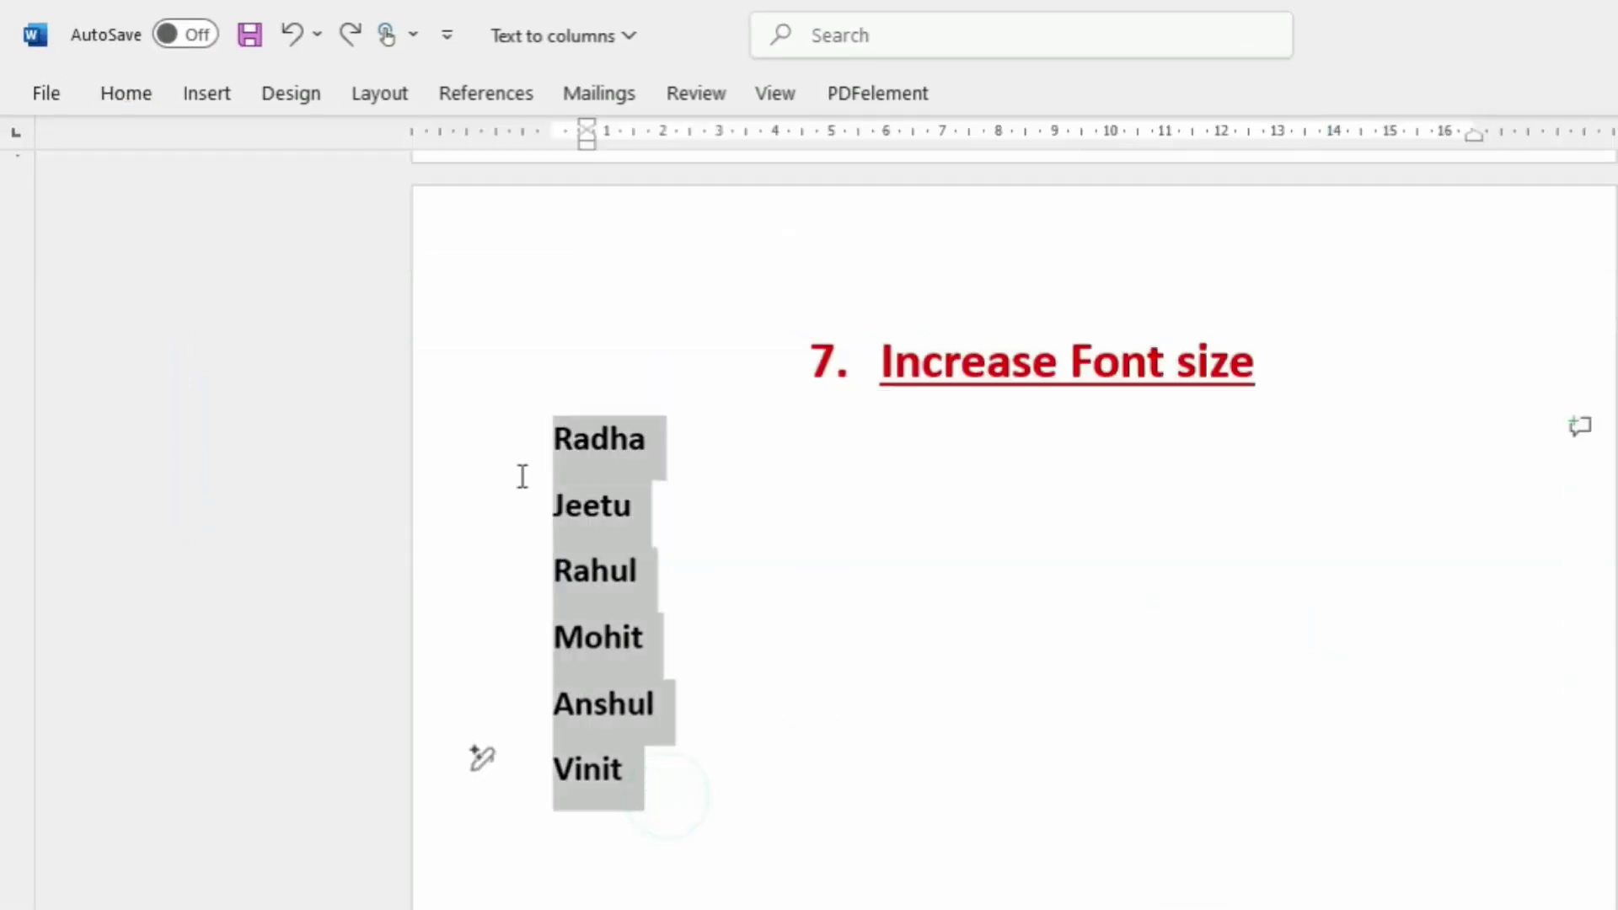
pyautogui.click(123, 95)
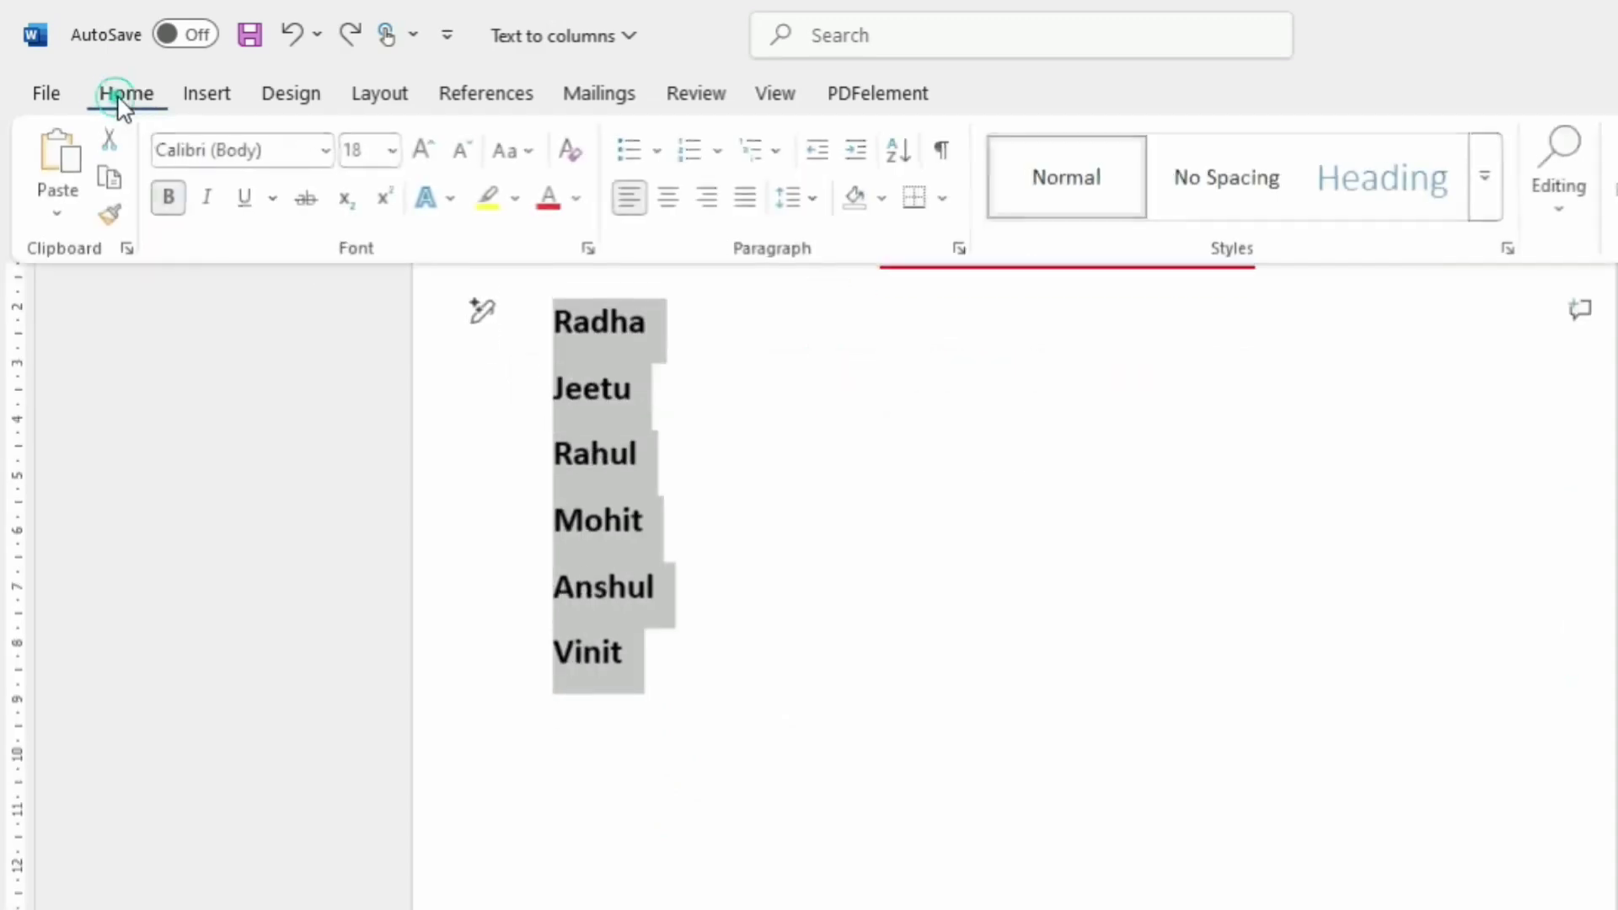
pyautogui.click(428, 152)
pyautogui.click(428, 152)
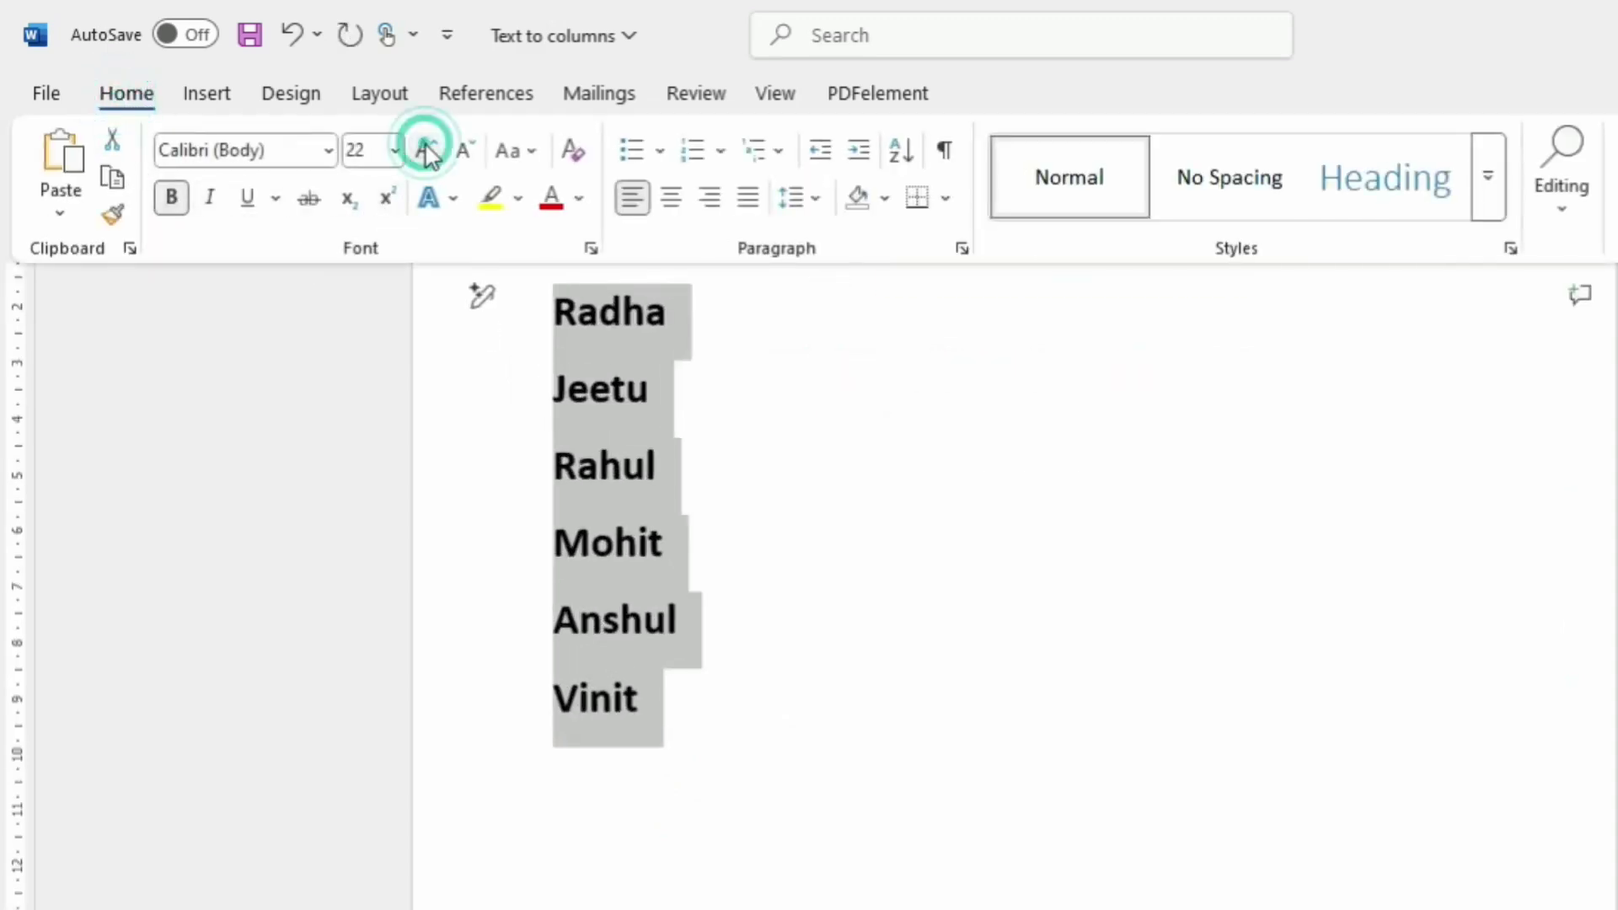
pyautogui.click(469, 152)
pyautogui.click(468, 152)
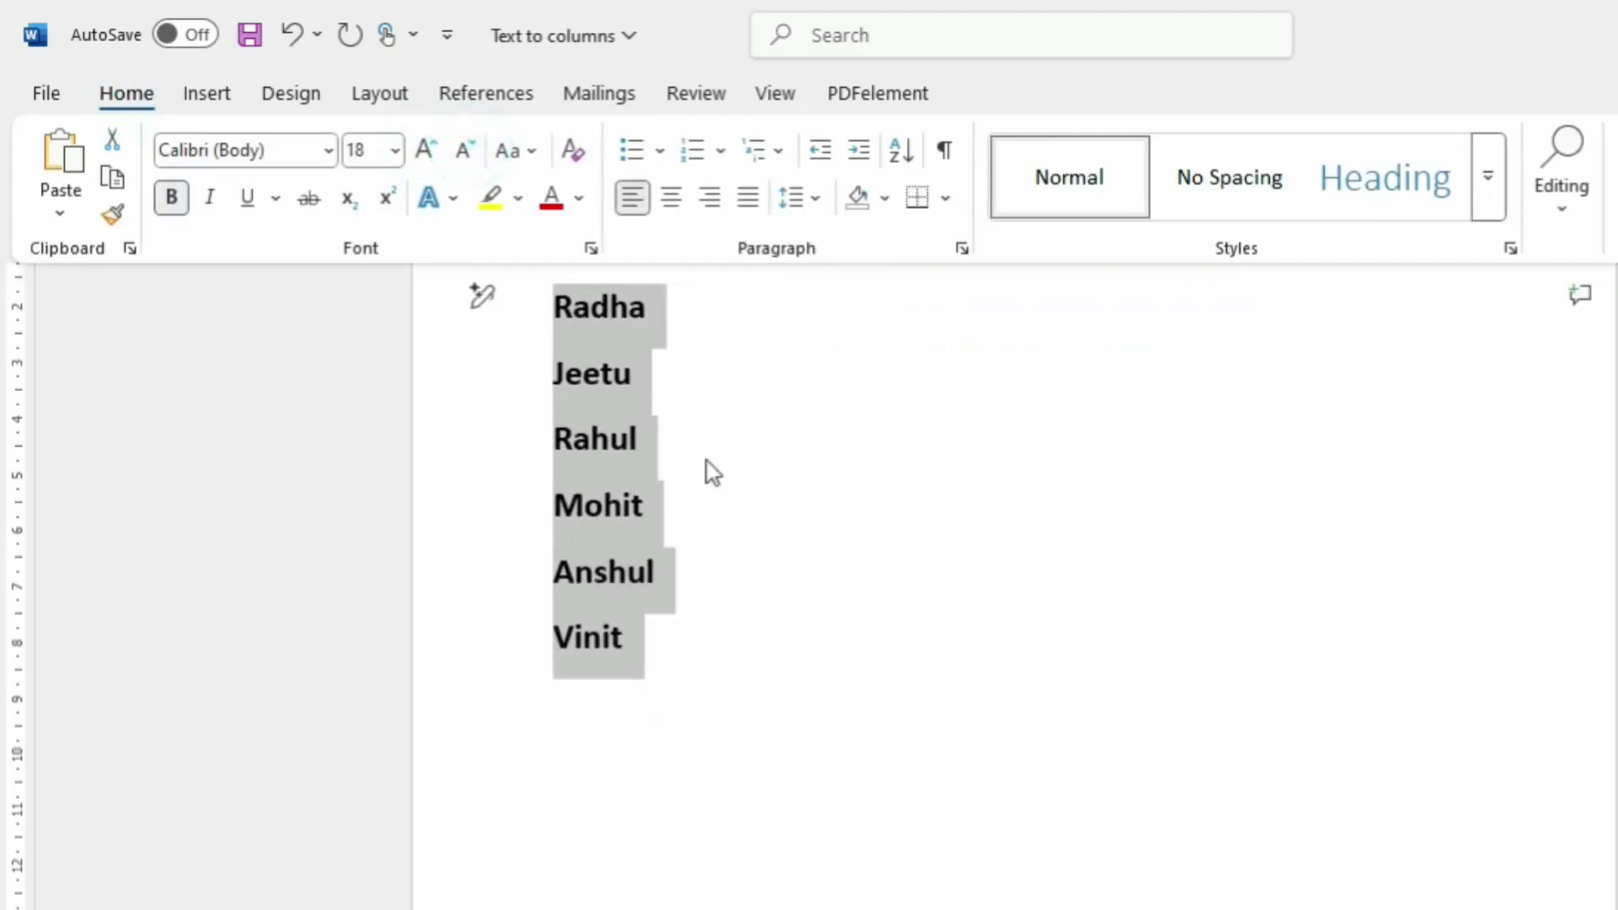
# Step: Enlarge the selected names to 24 pt in preset font size increments and reduce them to 20 pt
pyautogui.scroll(2, 706, 462)
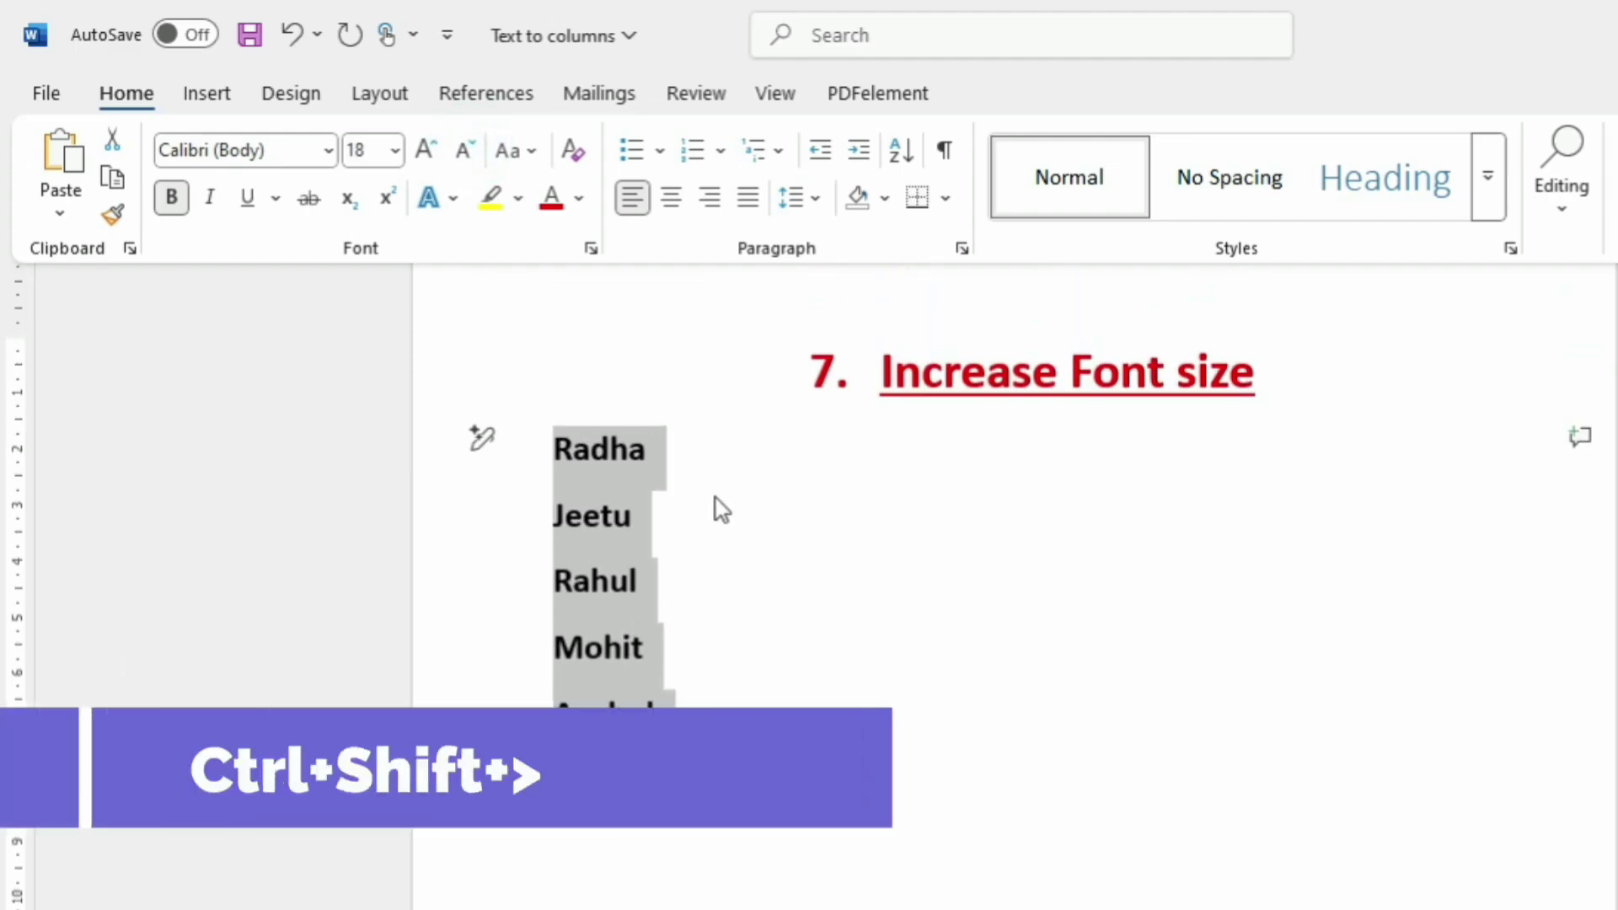
pyautogui.hotkey('ctrl', 'shift', '.')
pyautogui.hotkey('ctrl', 'shift', '.')
pyautogui.hotkey('ctrl', 'shift', '.')
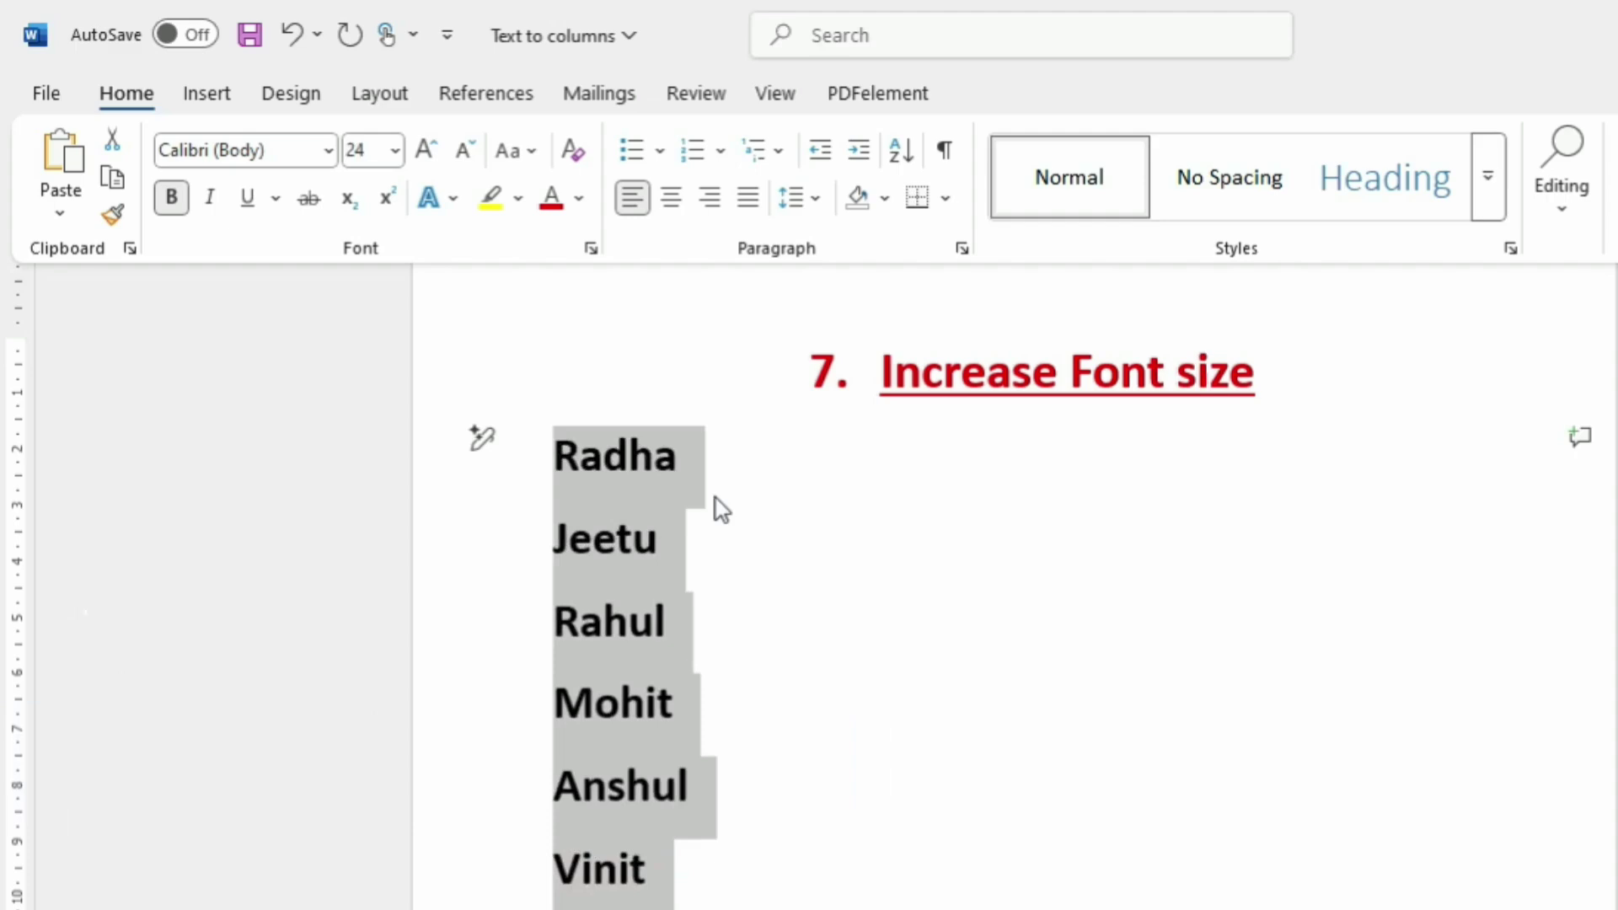
pyautogui.hotkey('ctrl', 'shift', ',')
pyautogui.hotkey('ctrl', 'shift', ',')
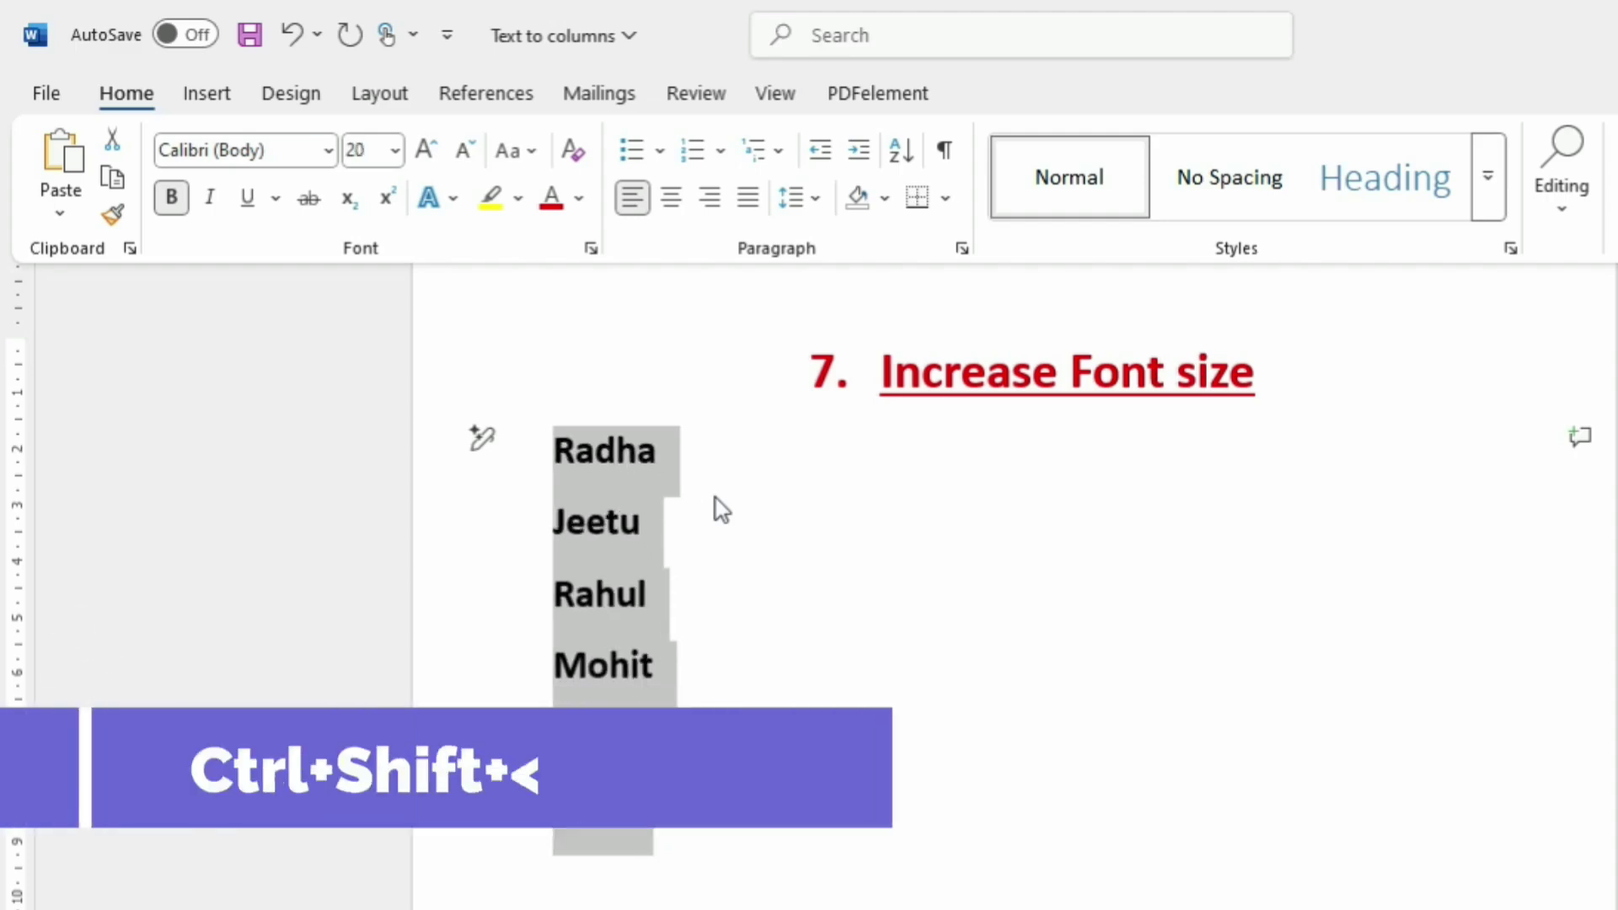
# Step: Enlarge the selected names one point at a time to 27 pt
pyautogui.scroll(-1, 819, 661)
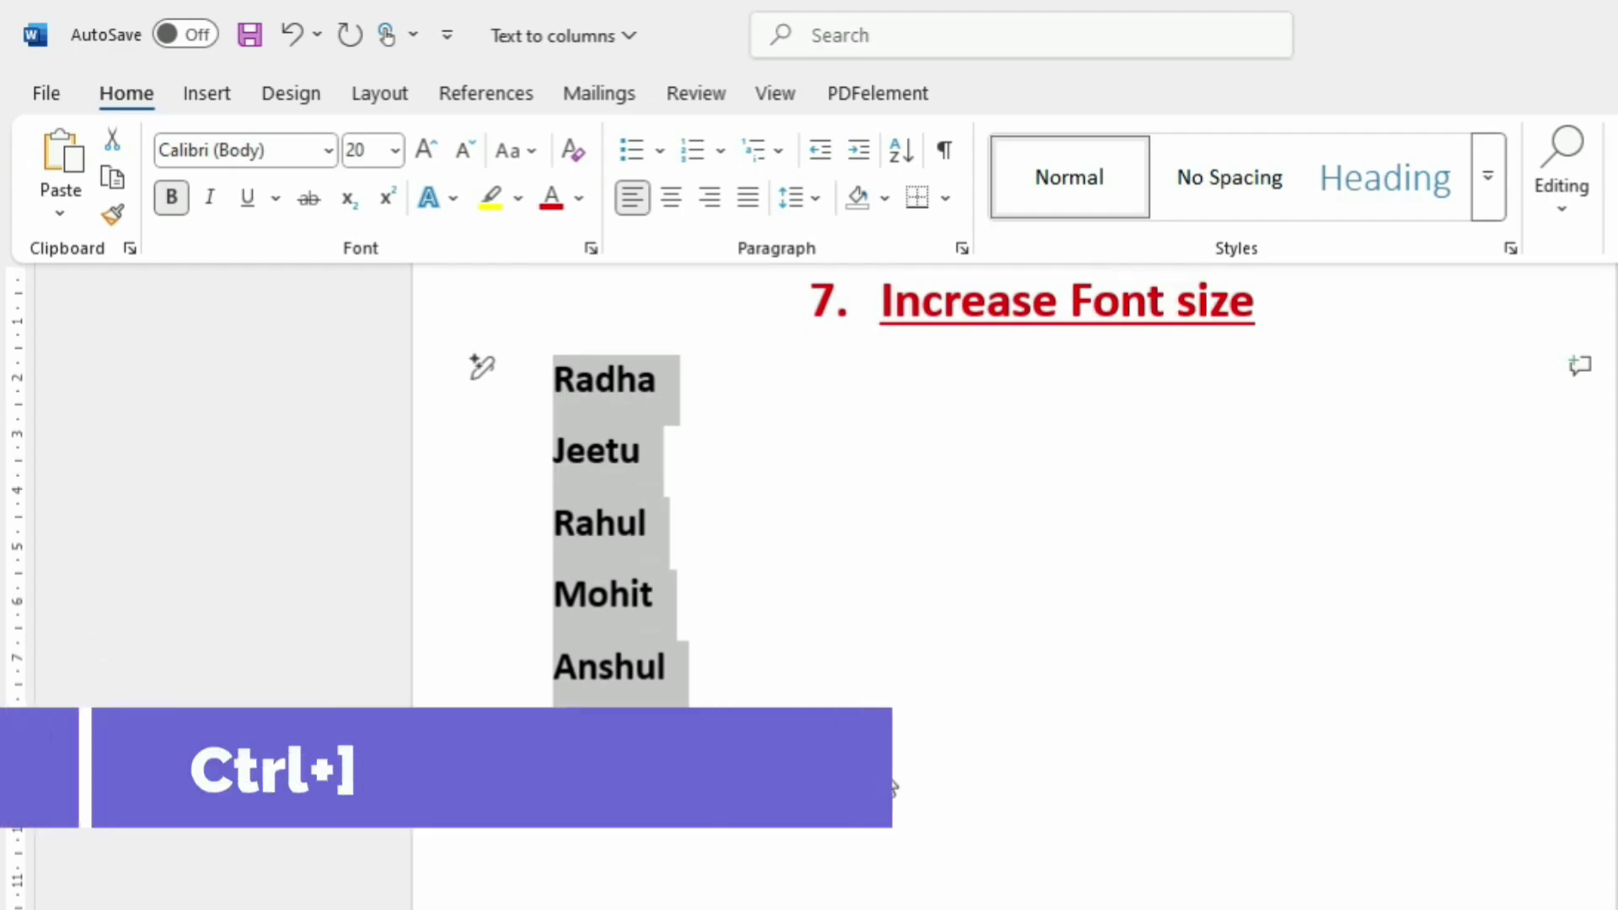
pyautogui.hotkey('ctrl', ']')
pyautogui.hotkey('ctrl', ']')
pyautogui.hotkey('ctrl', ']')
pyautogui.hotkey('ctrl', ']')
pyautogui.hotkey('ctrl', ']')
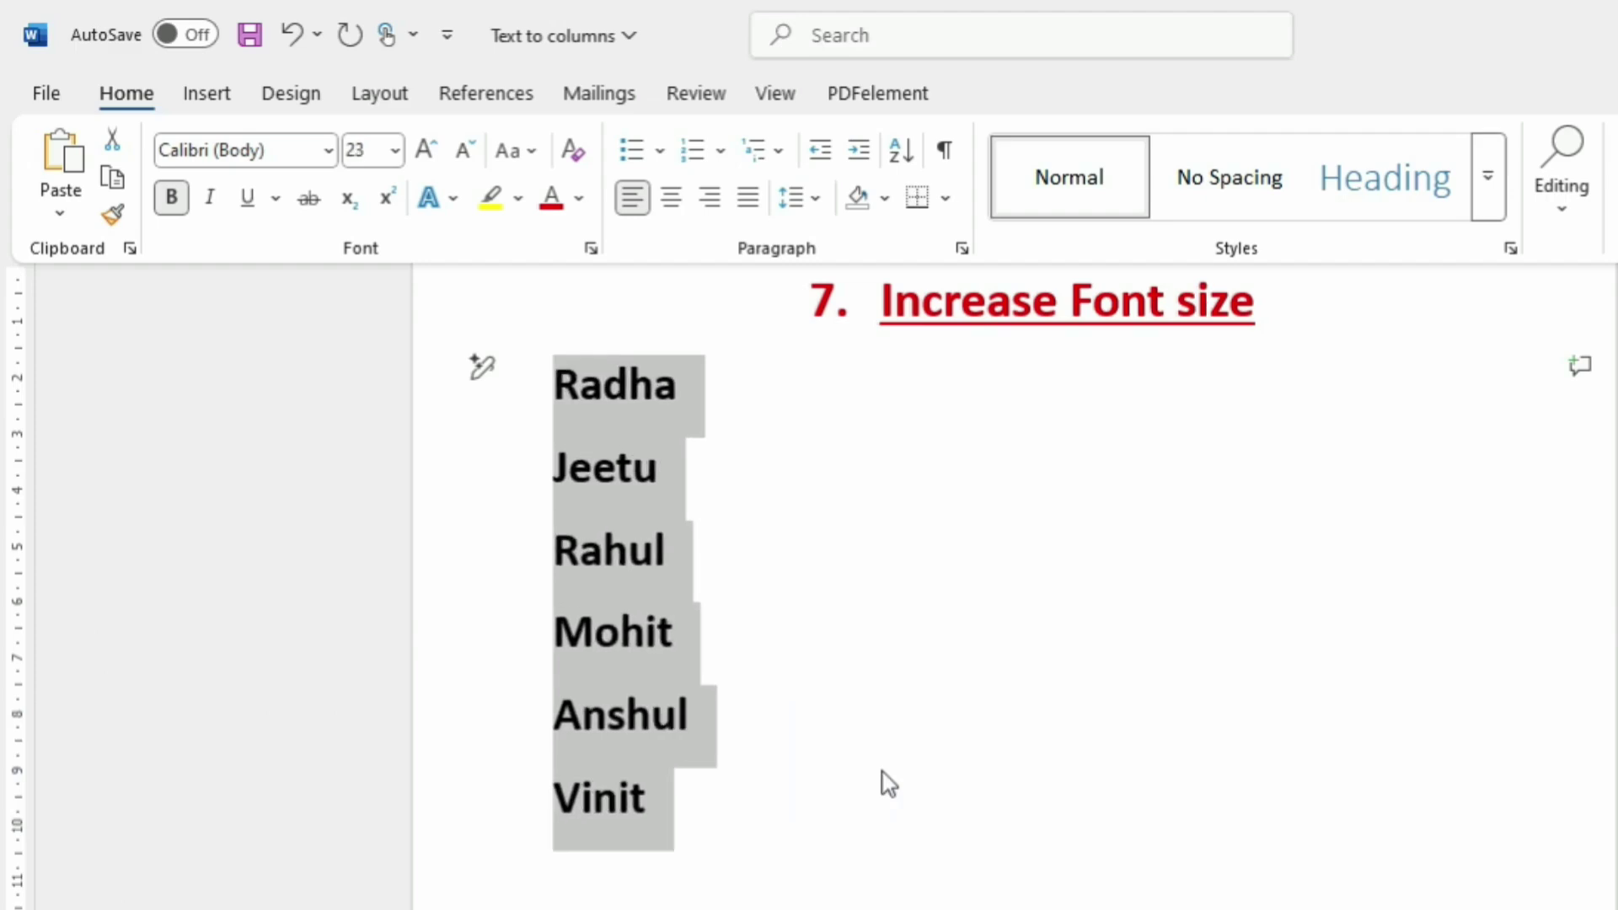
pyautogui.hotkey('ctrl', ']')
pyautogui.hotkey('ctrl', ']')
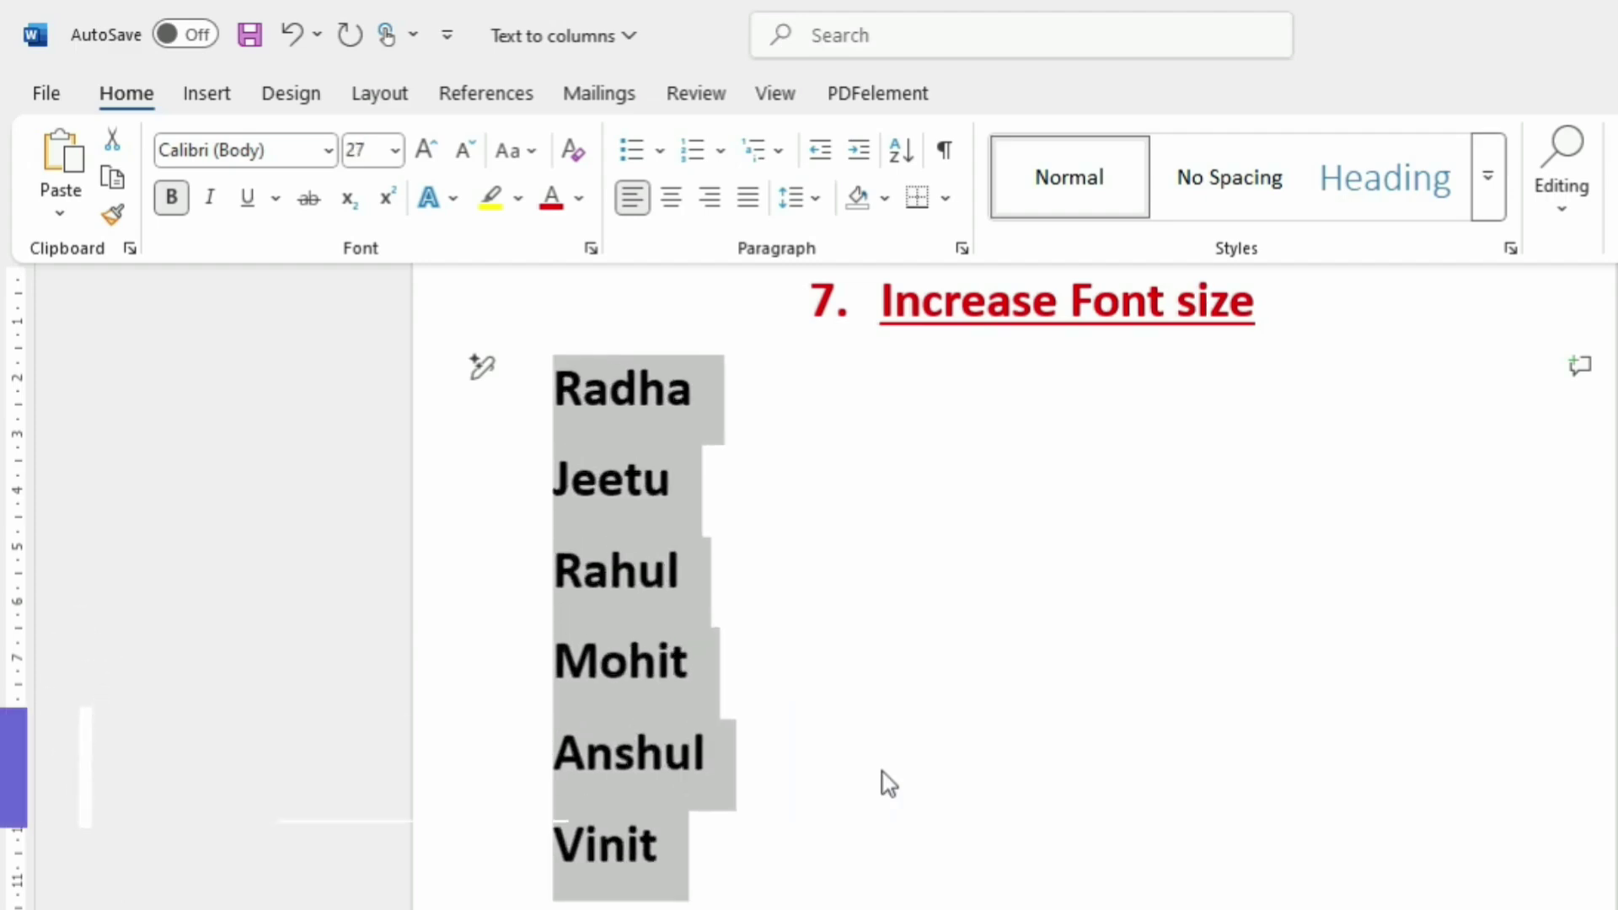
# Step: Reduce the selected names one point at a time to 16 pt
pyautogui.hotkey('ctrl', '[')
pyautogui.hotkey('ctrl', '[')
pyautogui.hotkey('ctrl', '[')
pyautogui.hotkey('ctrl', '[')
pyautogui.hotkey('ctrl', '[')
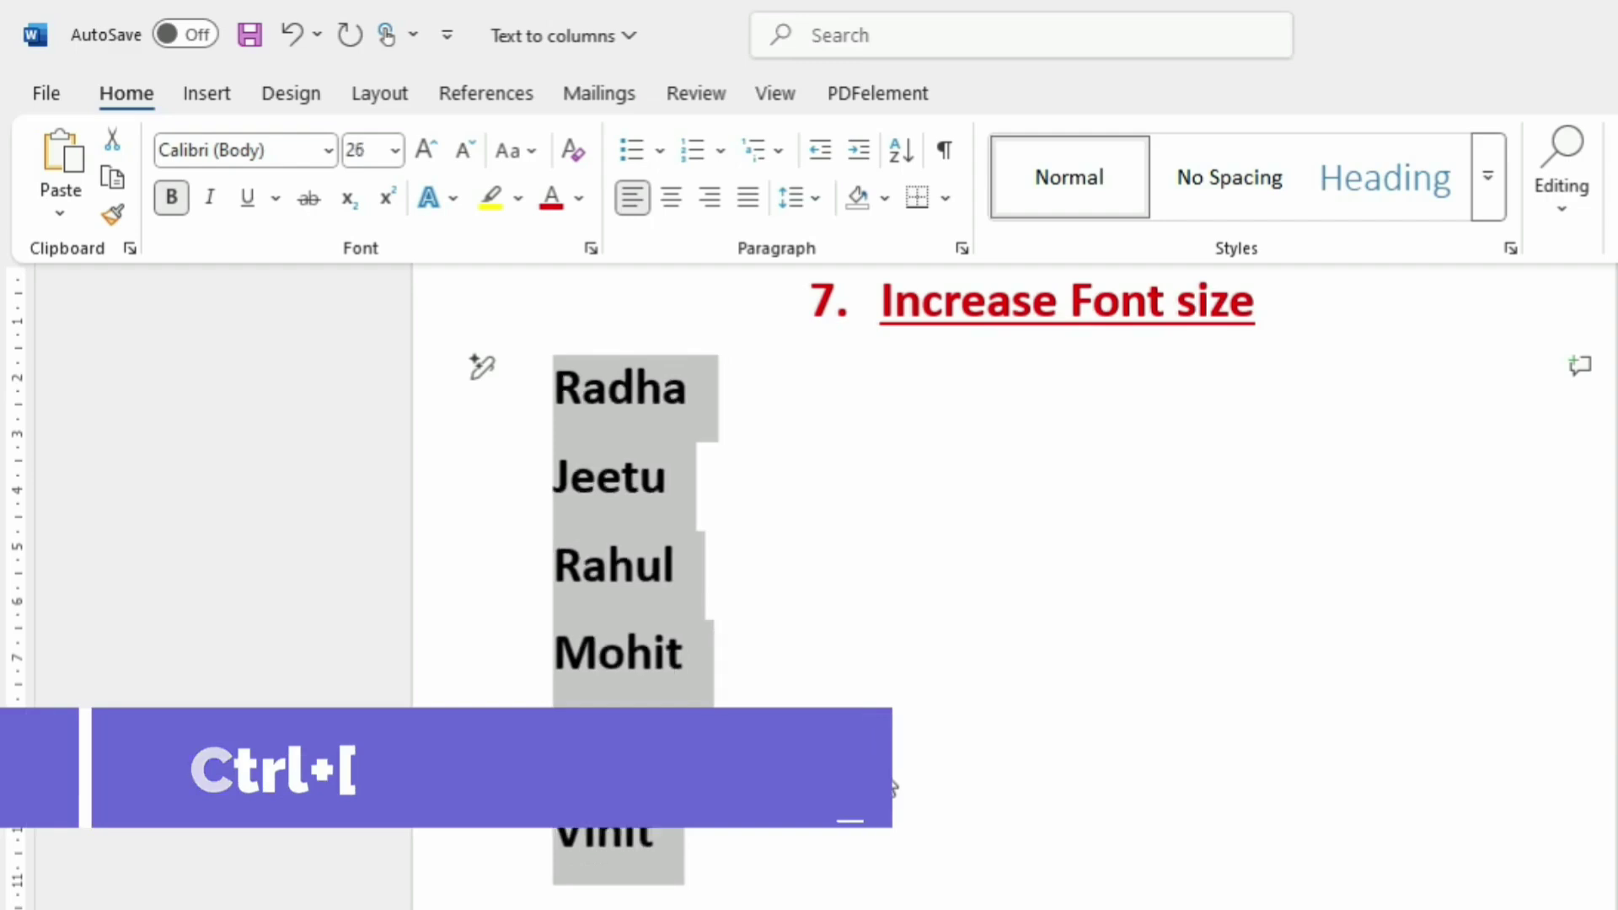
pyautogui.hotkey('ctrl', '[')
pyautogui.hotkey('ctrl', '[')
pyautogui.hotkey('ctrl', '[')
pyautogui.hotkey('ctrl', '[')
pyautogui.hotkey('ctrl', '[')
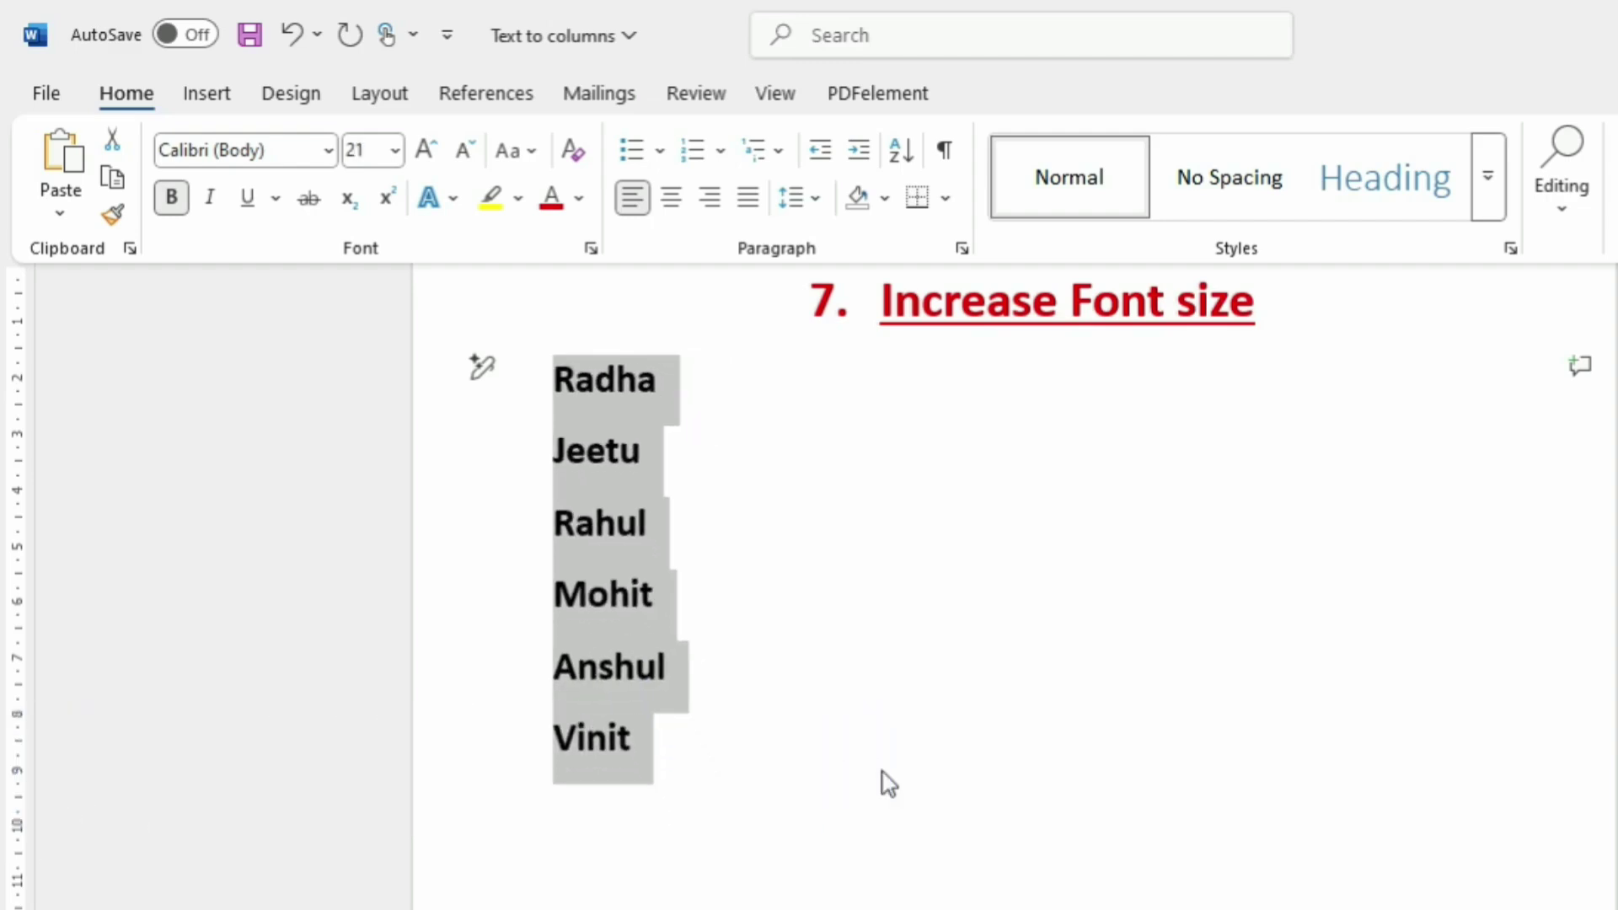
pyautogui.hotkey('ctrl', '[')
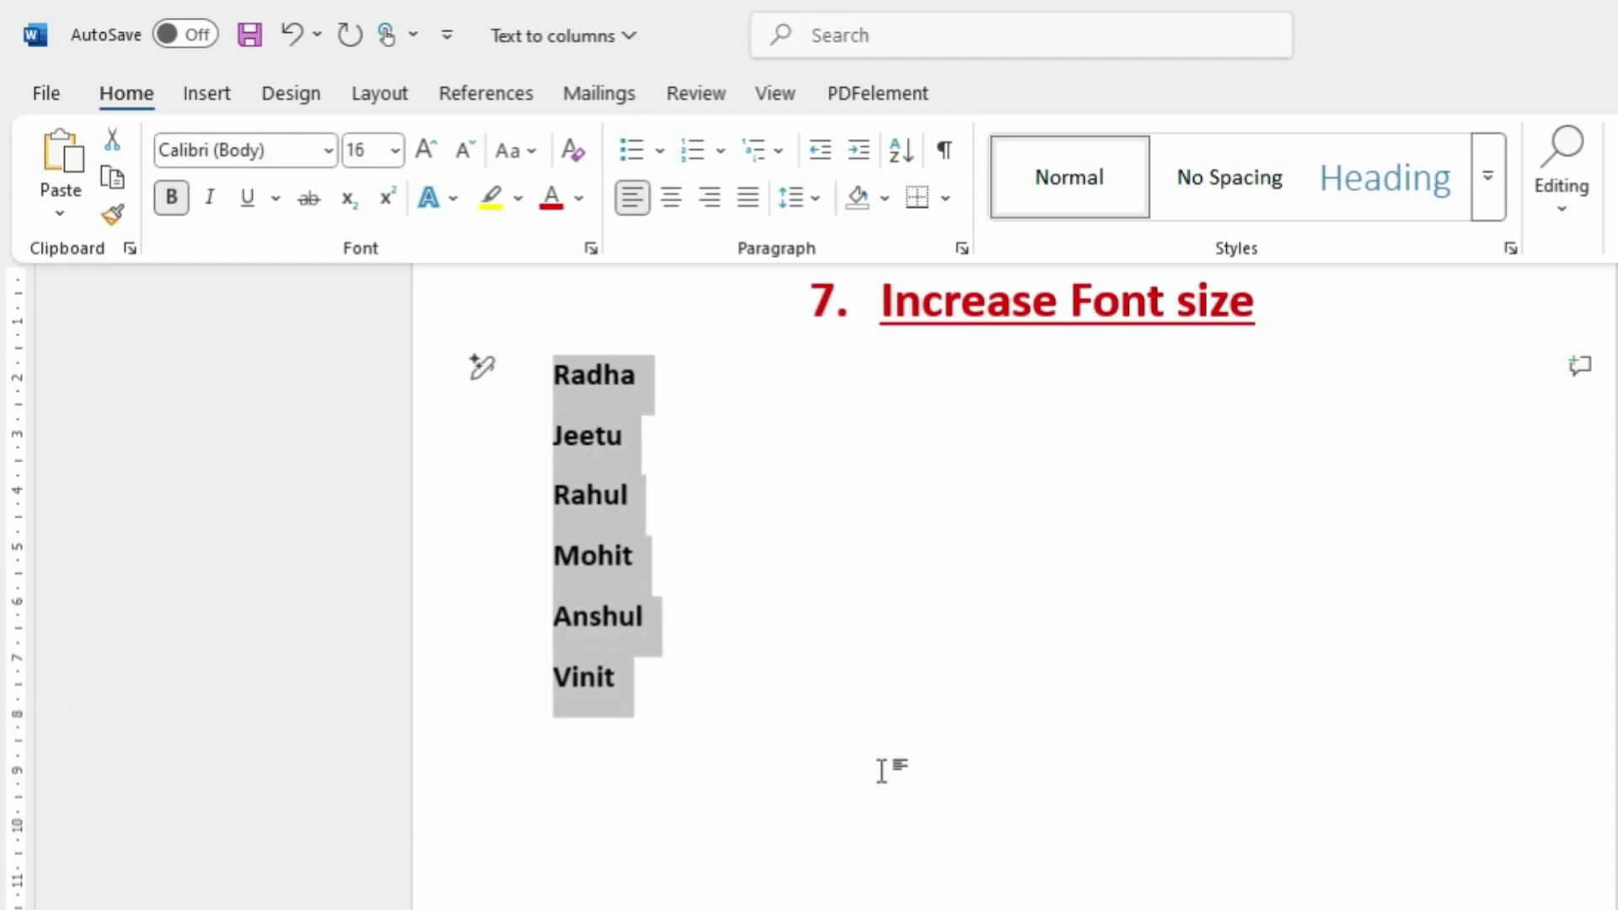
# Step: Enlarge the selected names one point at a time to 25 pt
pyautogui.hotkey('ctrl', ']')
pyautogui.hotkey('ctrl', ']')
pyautogui.hotkey('ctrl', ']')
pyautogui.hotkey('ctrl', ']')
pyautogui.hotkey('ctrl', ']')
pyautogui.hotkey('ctrl', ']')
pyautogui.hotkey('ctrl', ']')
pyautogui.hotkey('ctrl', ']')
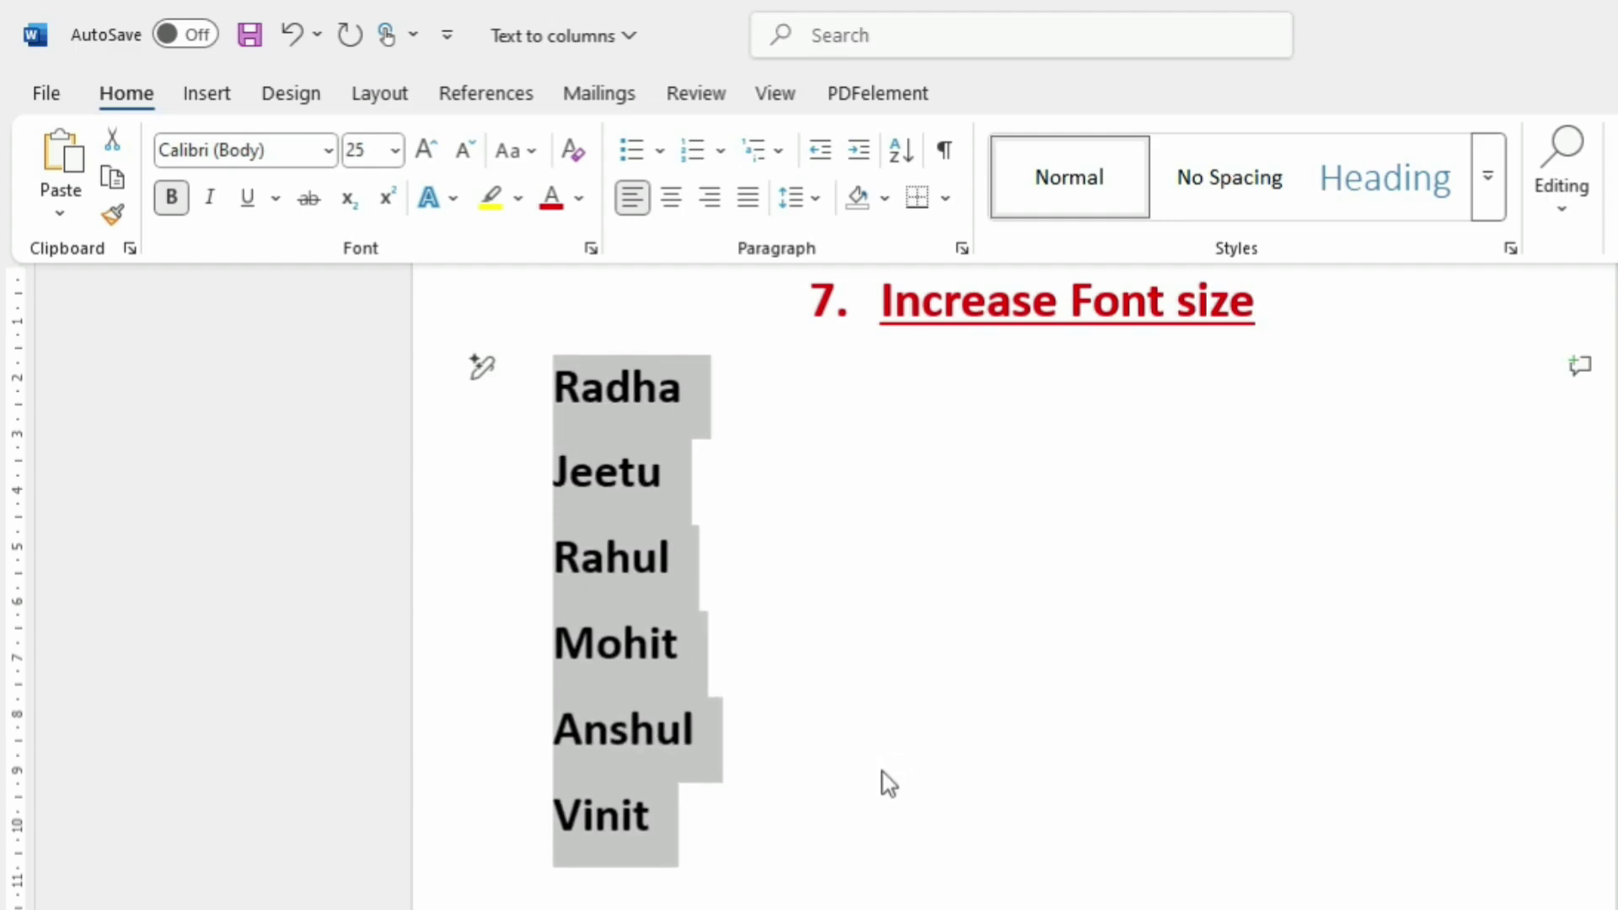
# Step: Reduce the font size of the selected names by eight points, one point at a time
pyautogui.hotkey('ctrl', '[')
pyautogui.hotkey('ctrl', '[')
pyautogui.hotkey('ctrl', '[')
pyautogui.hotkey('ctrl', '[')
pyautogui.hotkey('ctrl', '[')
pyautogui.hotkey('ctrl', '[')
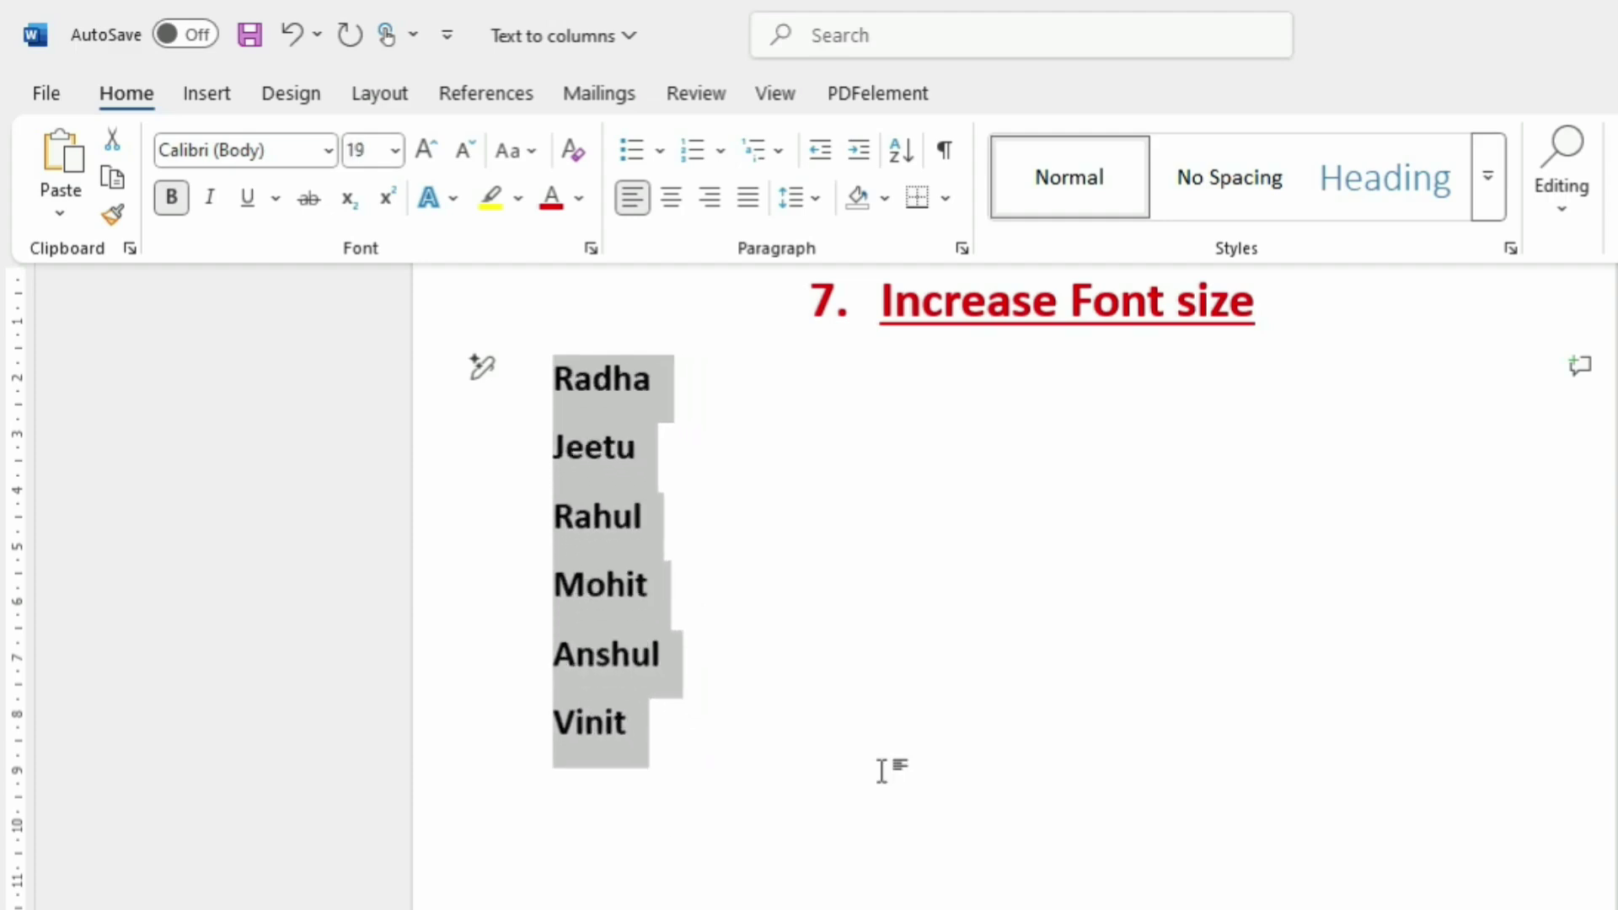
pyautogui.hotkey('ctrl', '[')
pyautogui.hotkey('ctrl', '[')
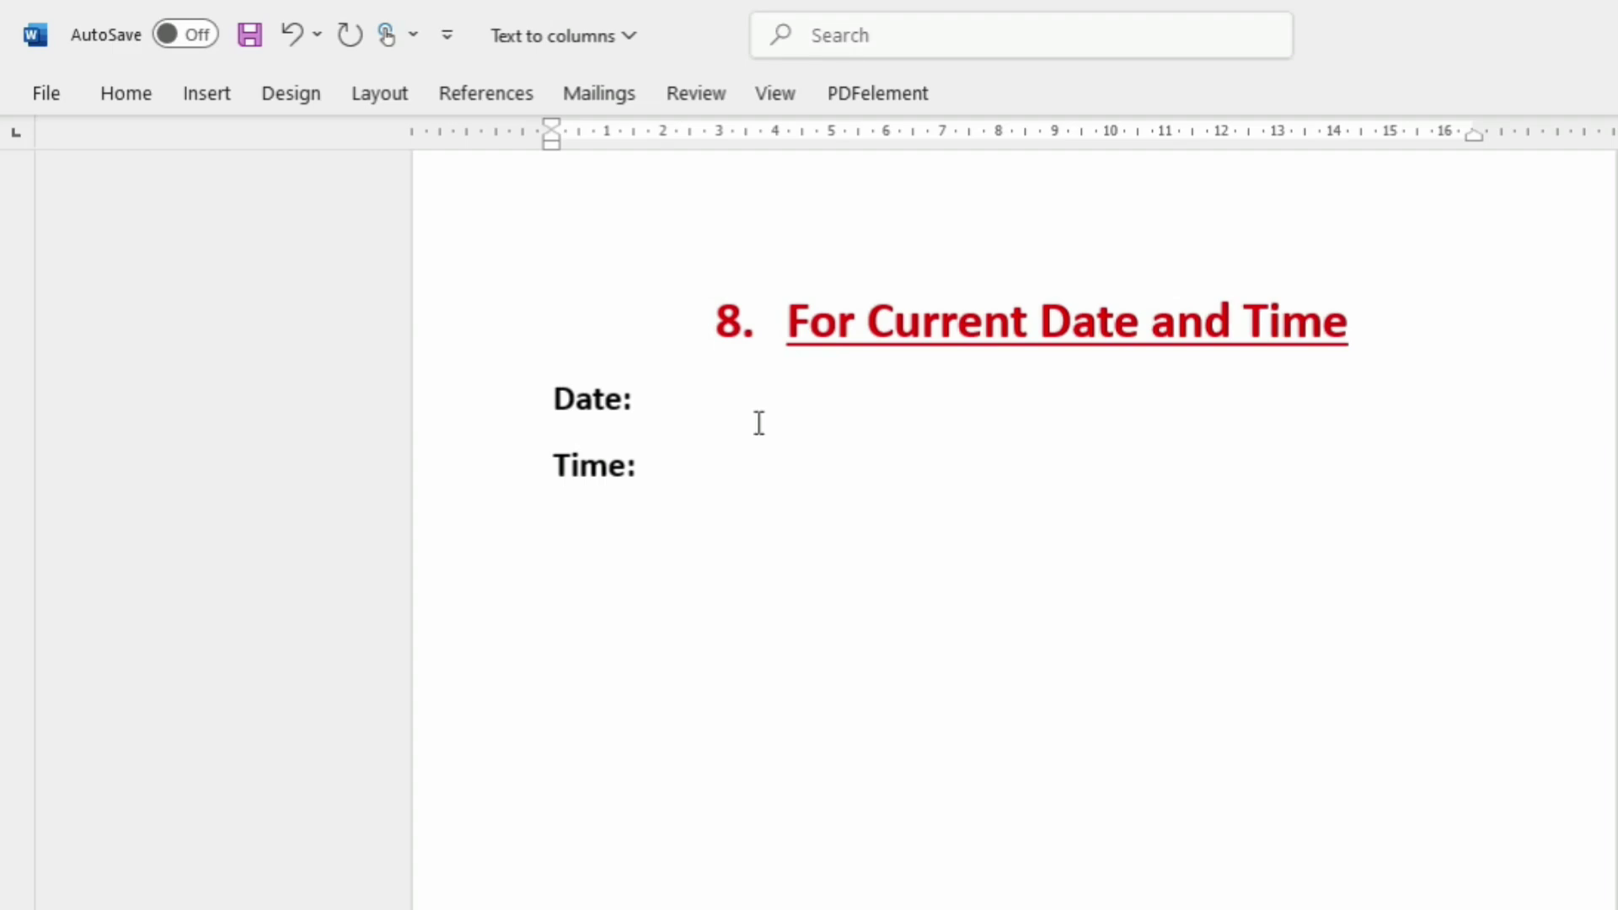
# Step: Insert the current date after "Date:" and the current time after "Time:" under the Current Date and Time heading
pyautogui.click(733, 397)
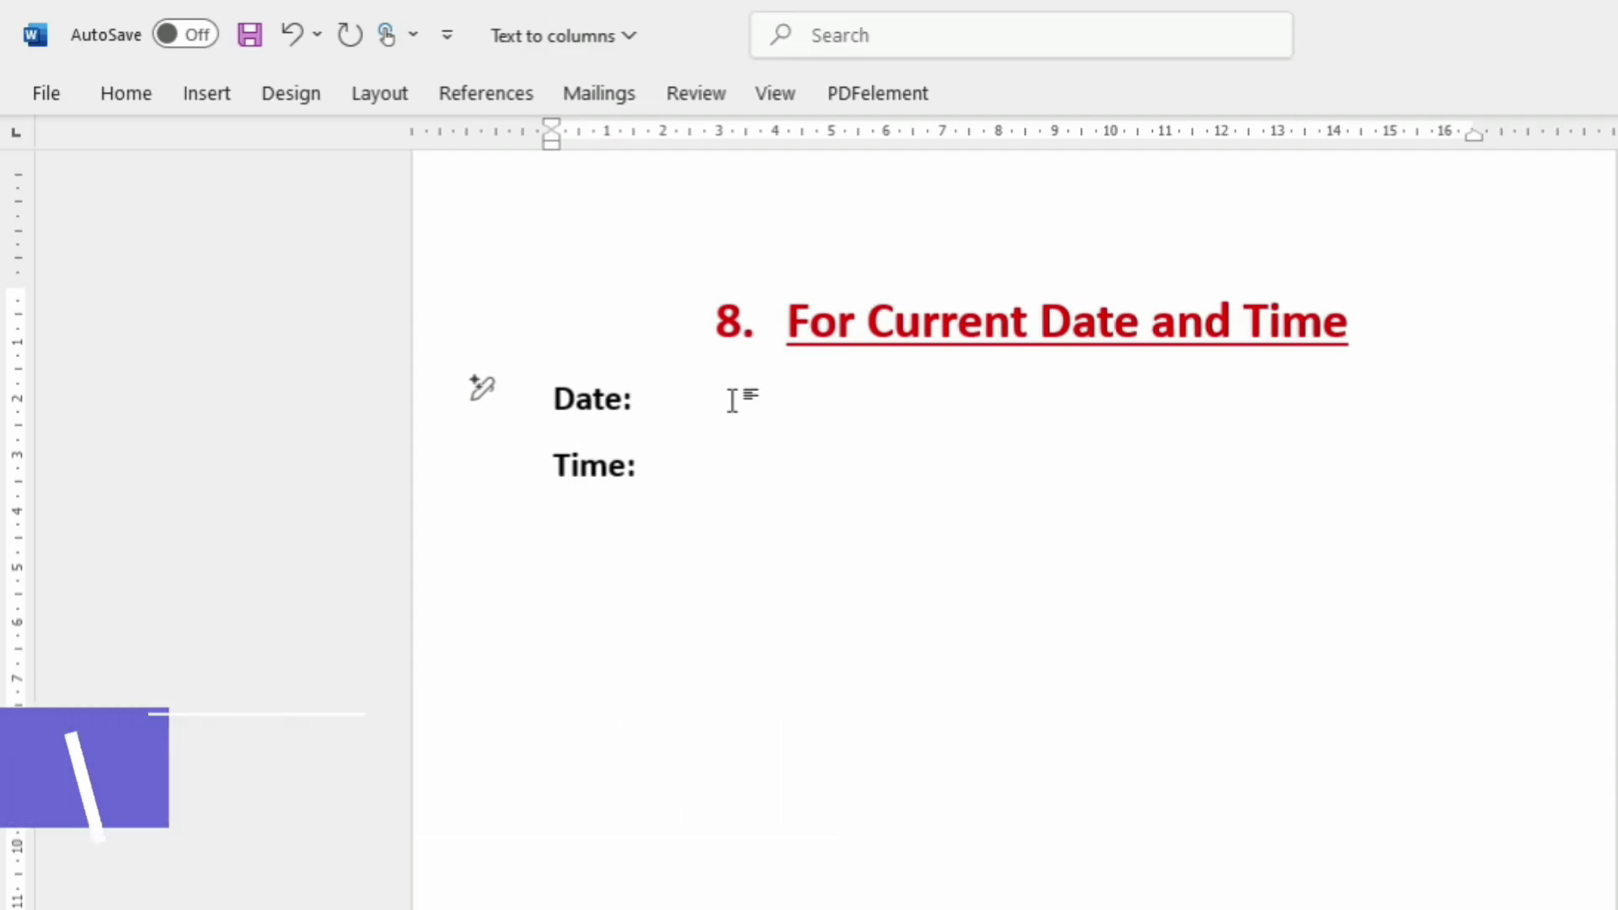
pyautogui.hotkey('alt', 'shift', 'd')
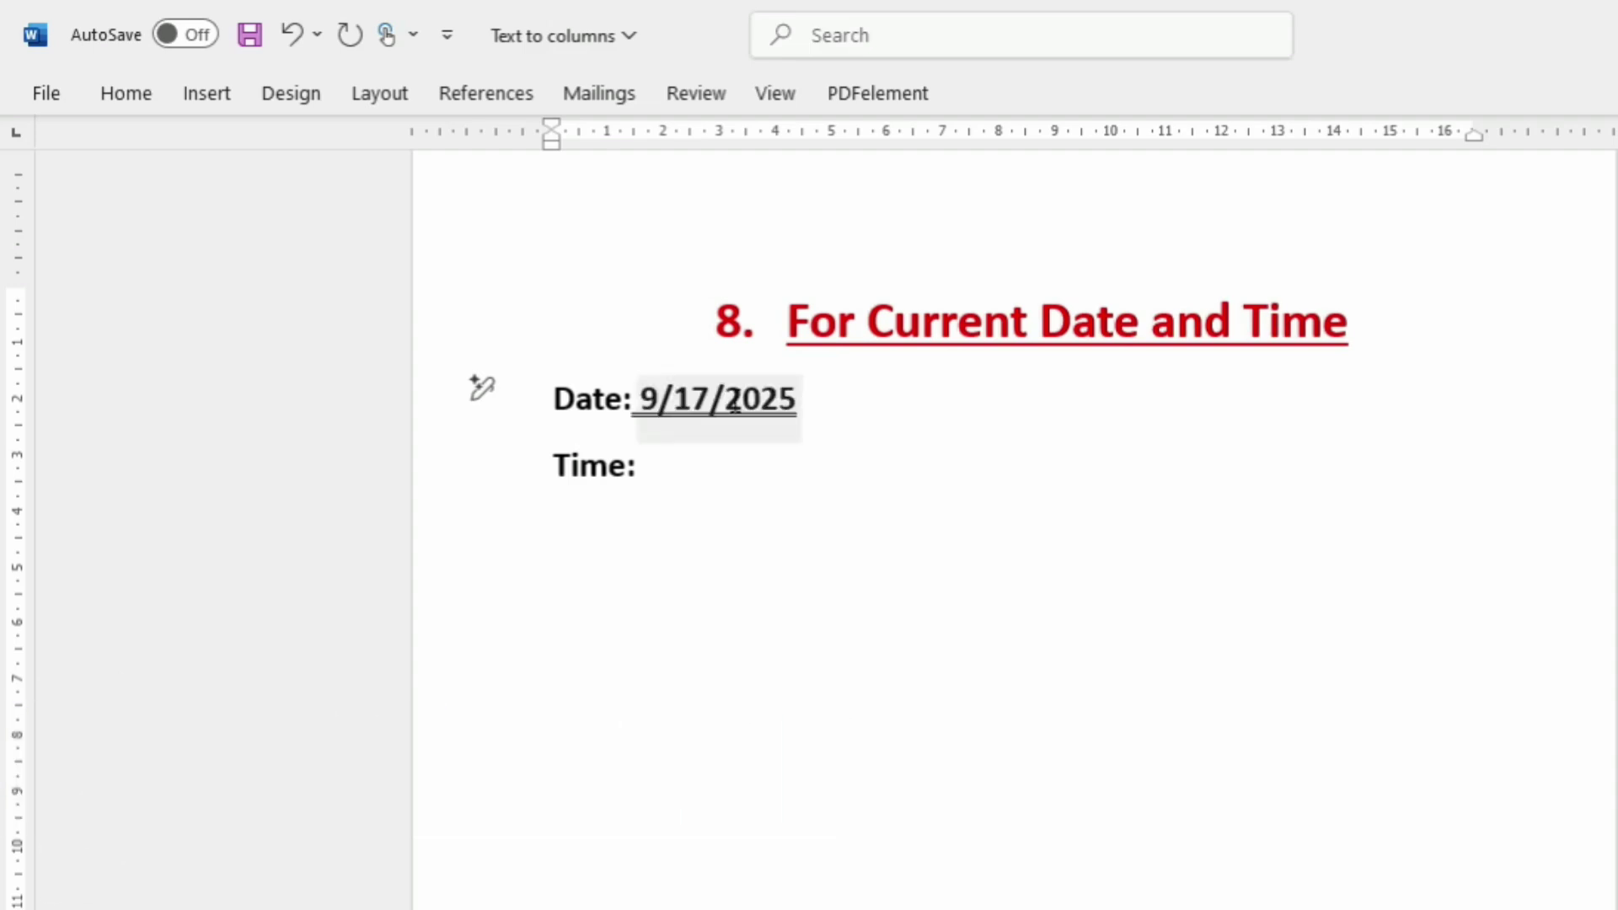
pyautogui.click(708, 474)
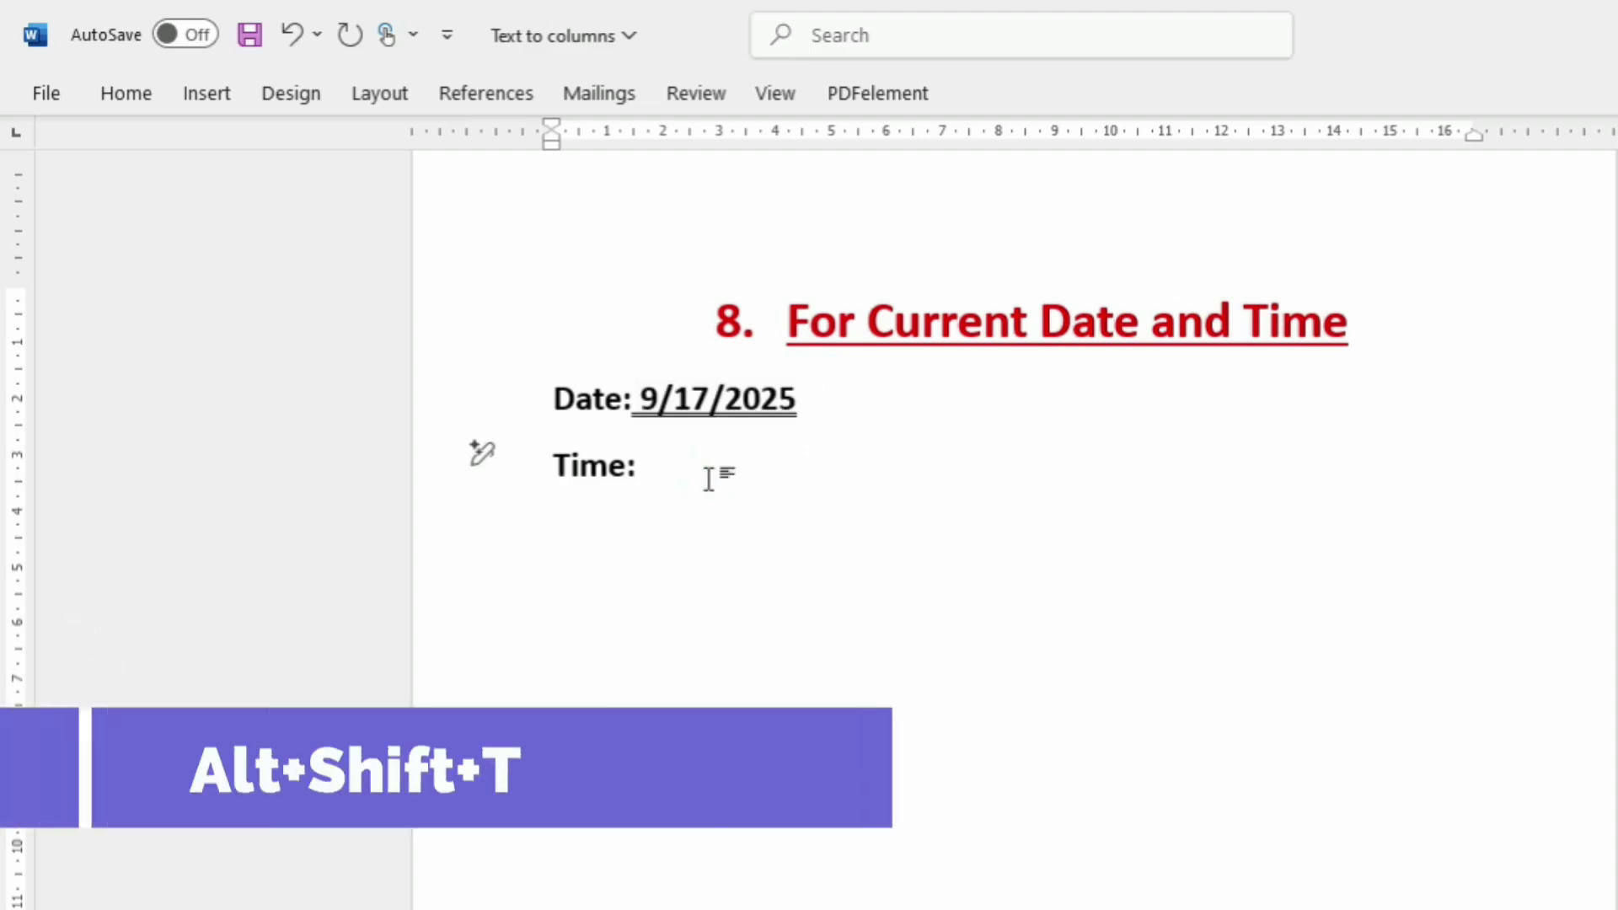
pyautogui.hotkey('alt', 'shift', 't')
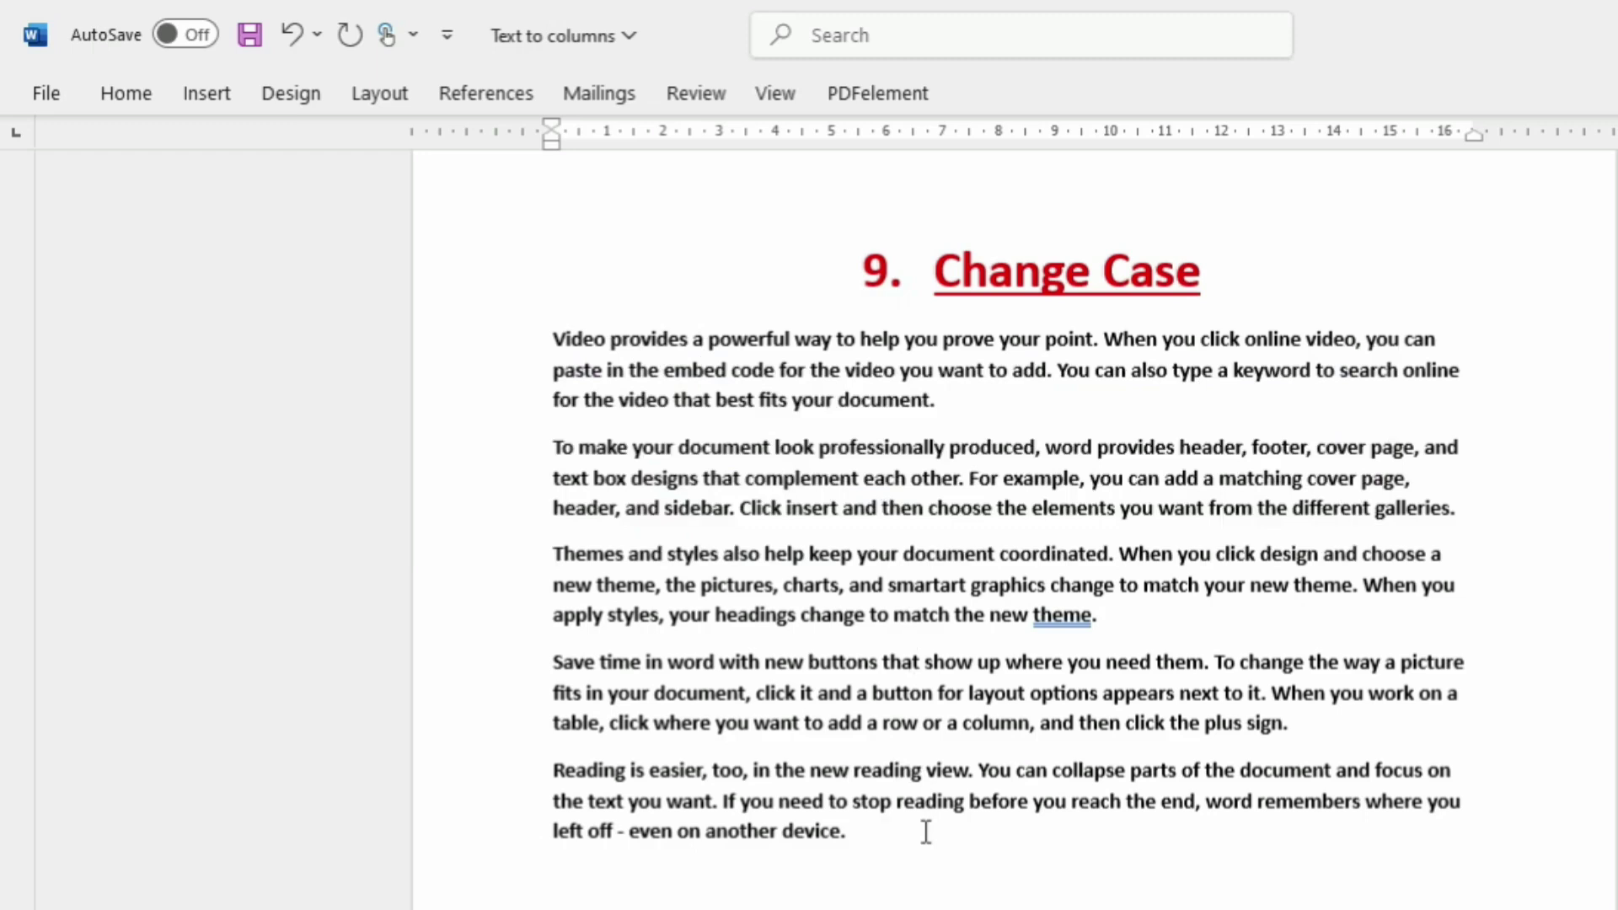
# Step: Select the five paragraphs under the Change Case heading and review the letter case options available for them
pyautogui.hotkey('ctrl', 'a')
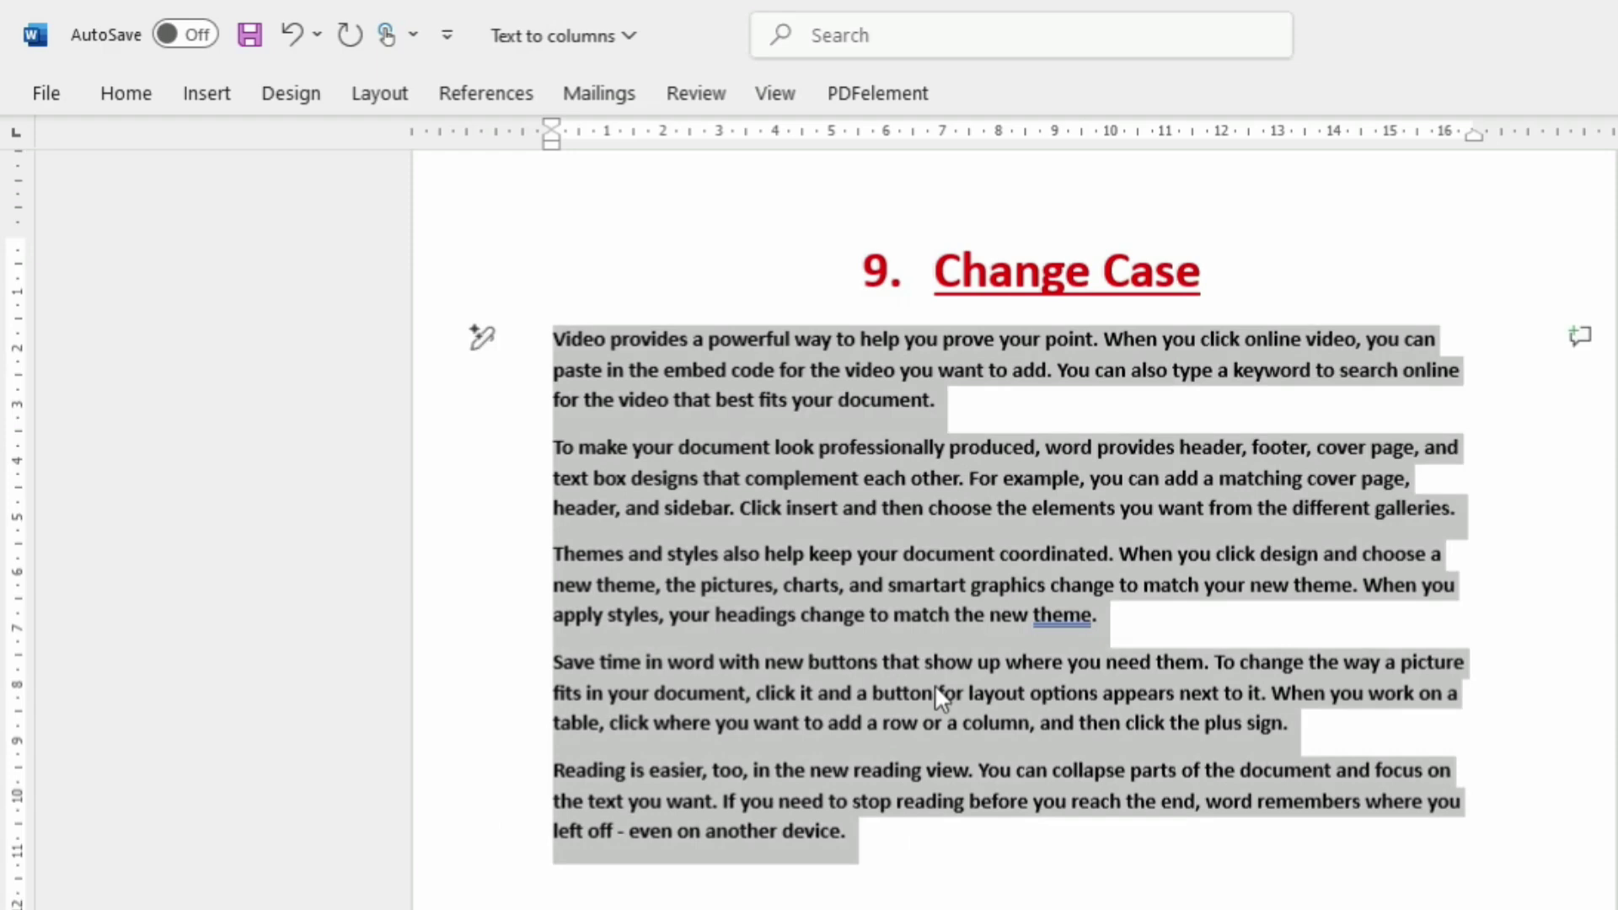
pyautogui.hotkey('ctrl', 'F1')
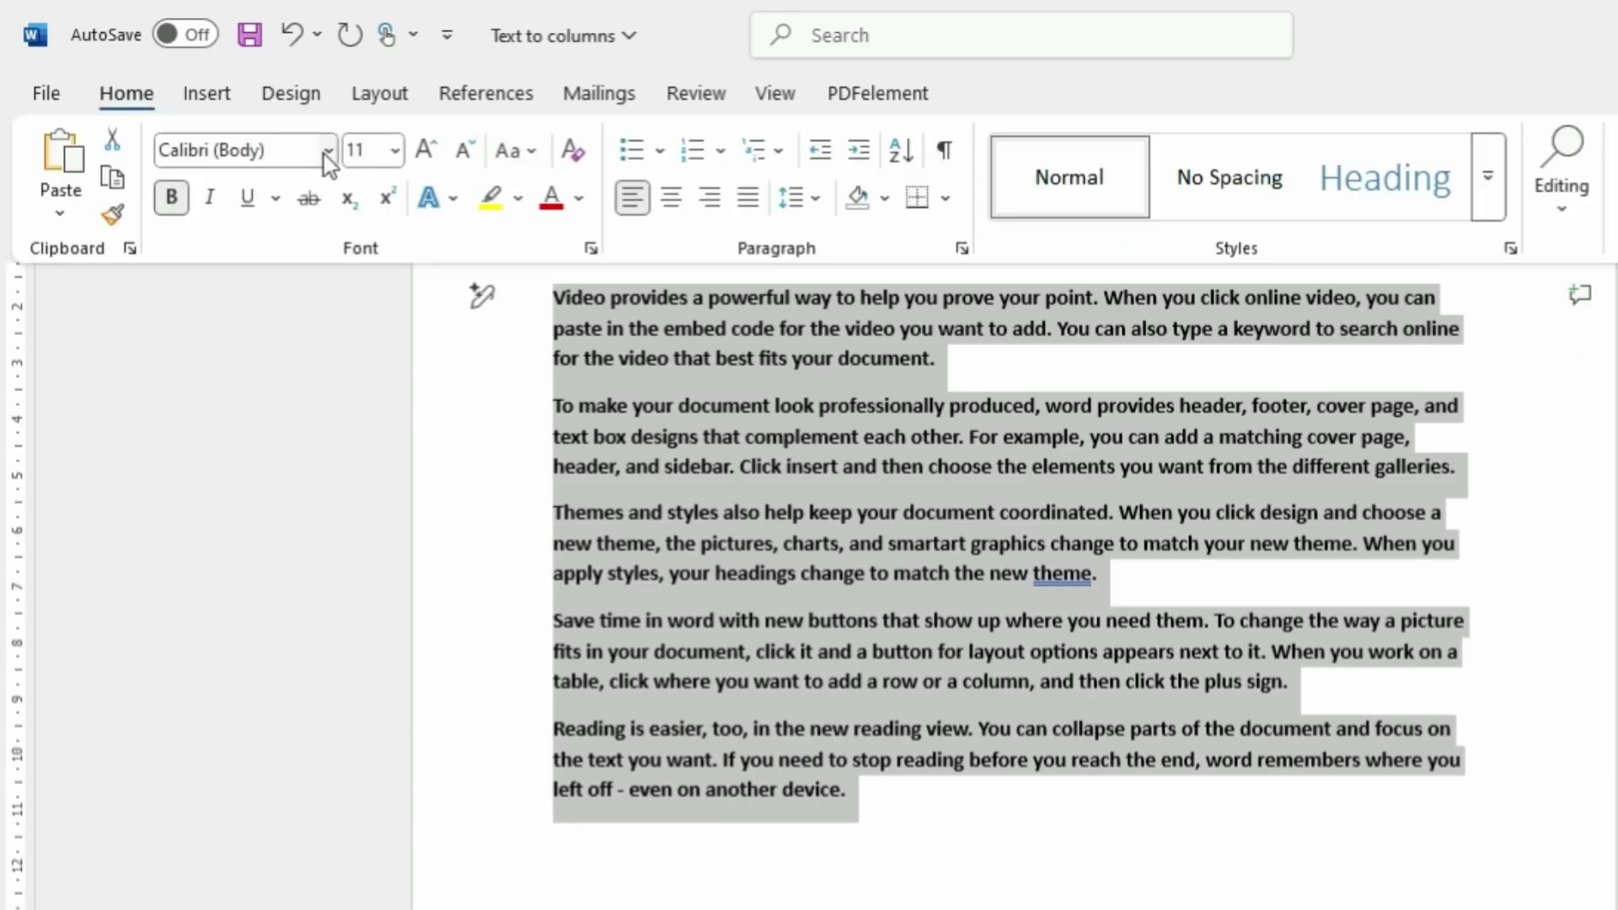
pyautogui.click(532, 158)
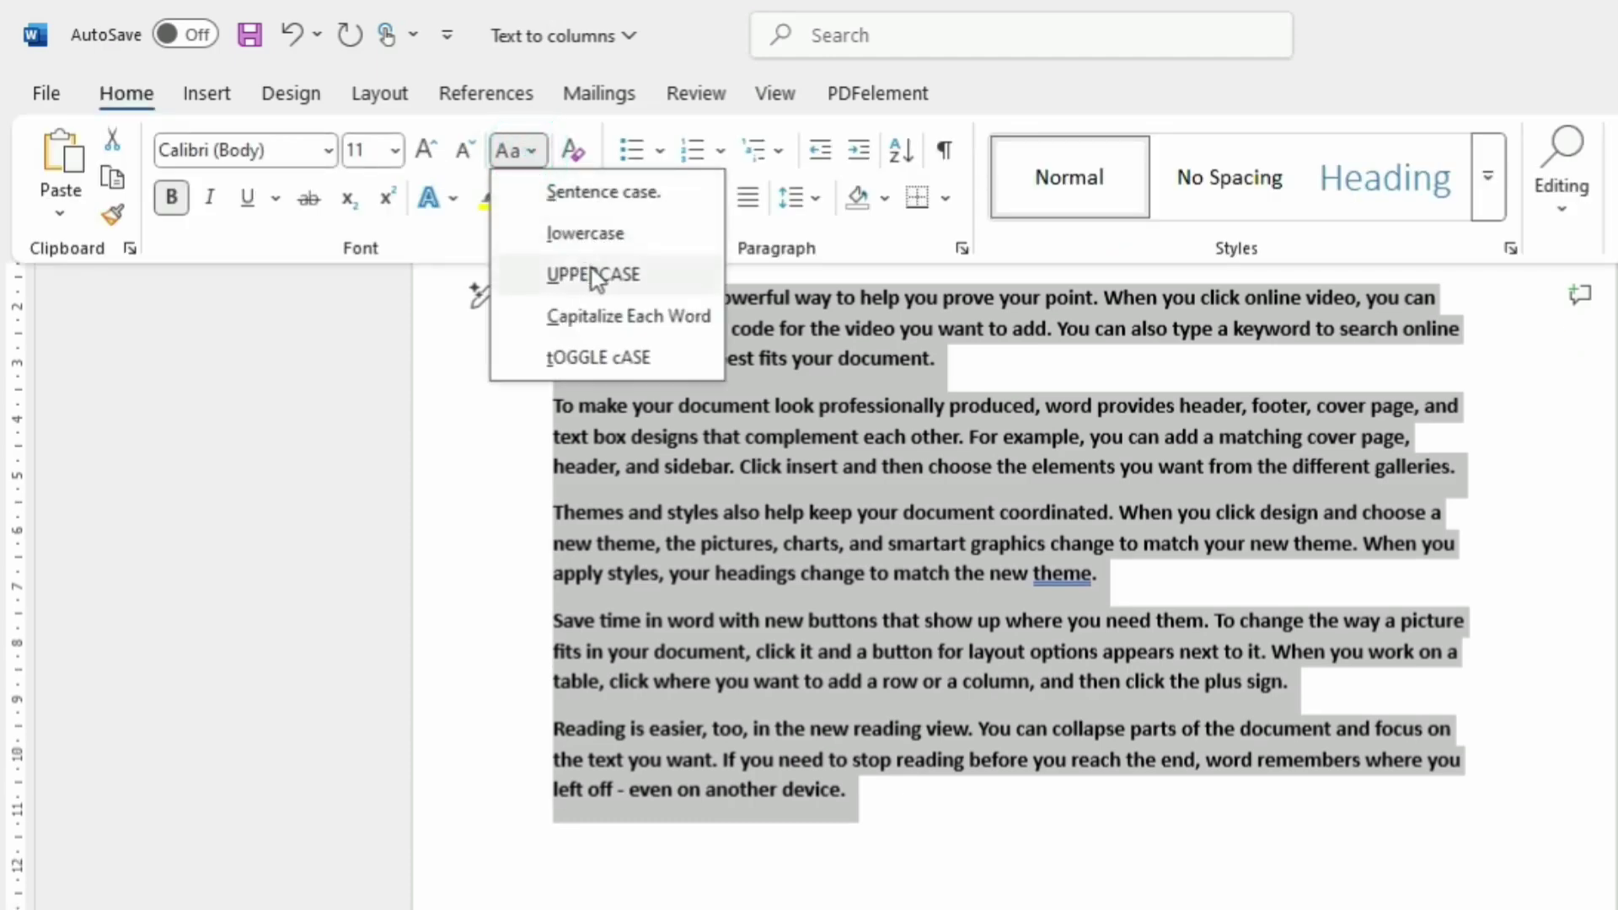
pyautogui.click(1015, 811)
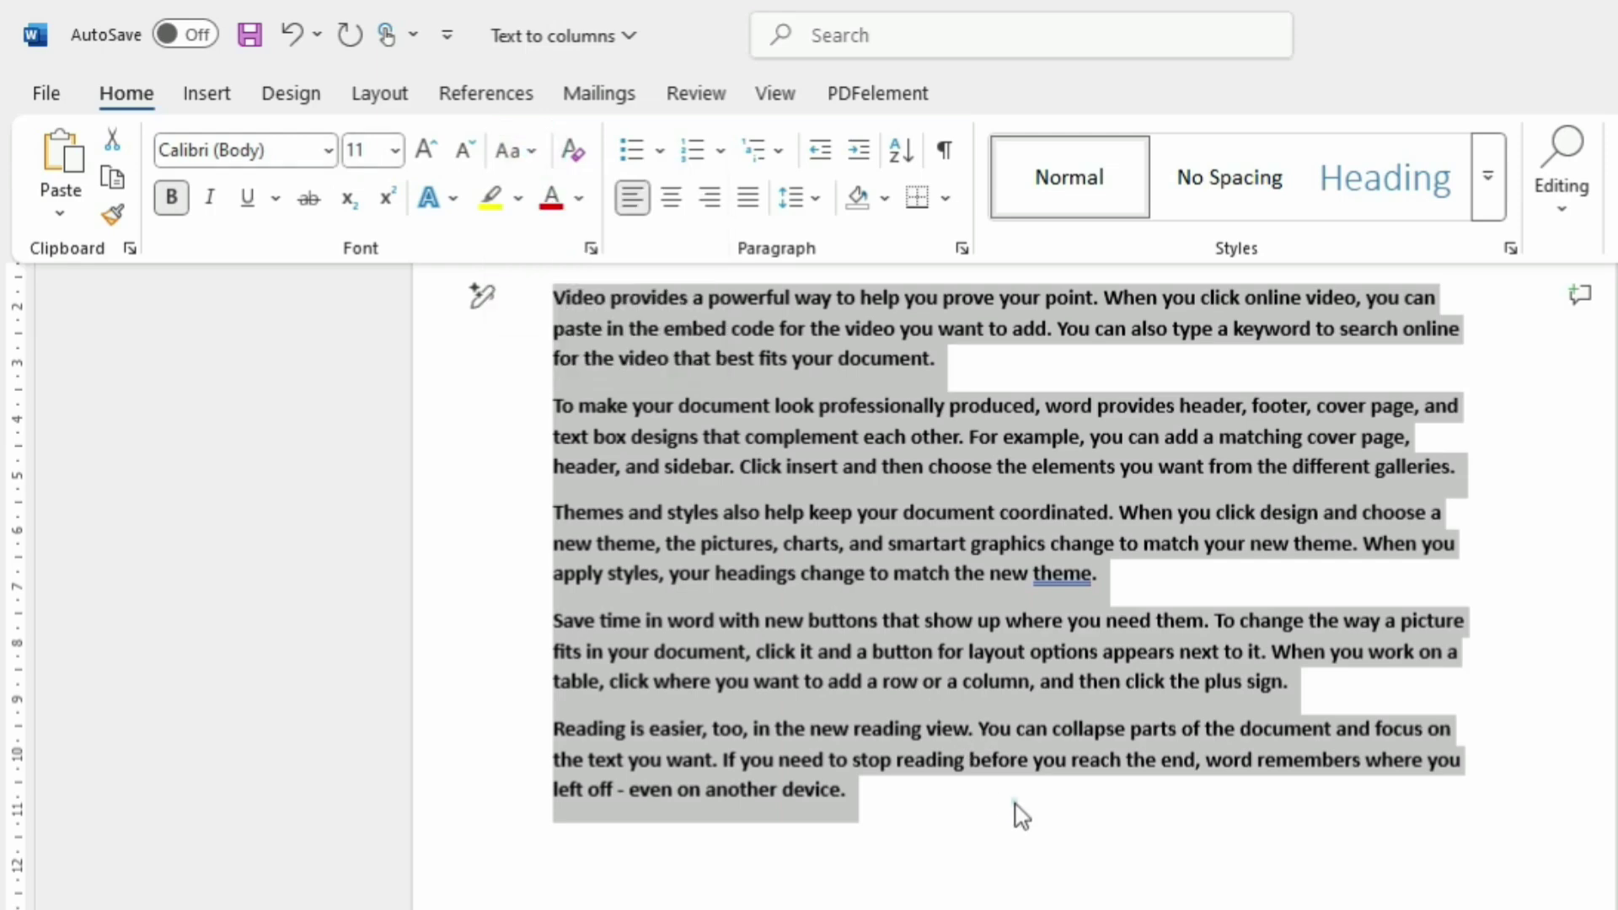
# Step: Cycle the selected paragraphs through uppercase, lowercase and sentence case, ending in uppercase
pyautogui.scroll(2, 1013, 805)
pyautogui.scroll(-1, 1014, 802)
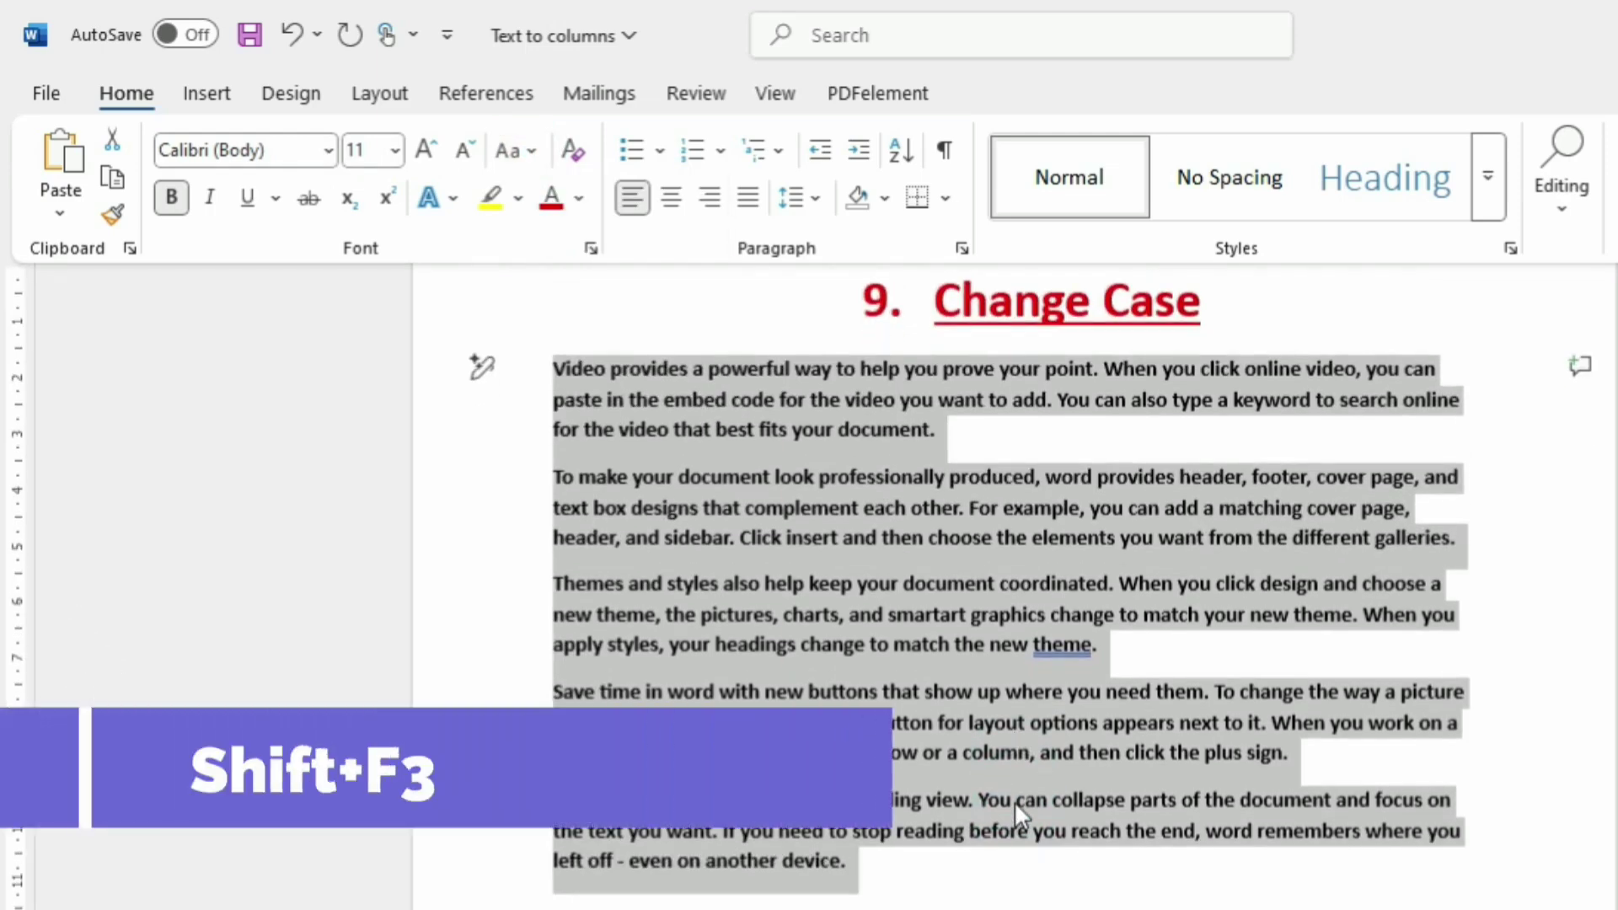
pyautogui.hotkey('shift', 'F3')
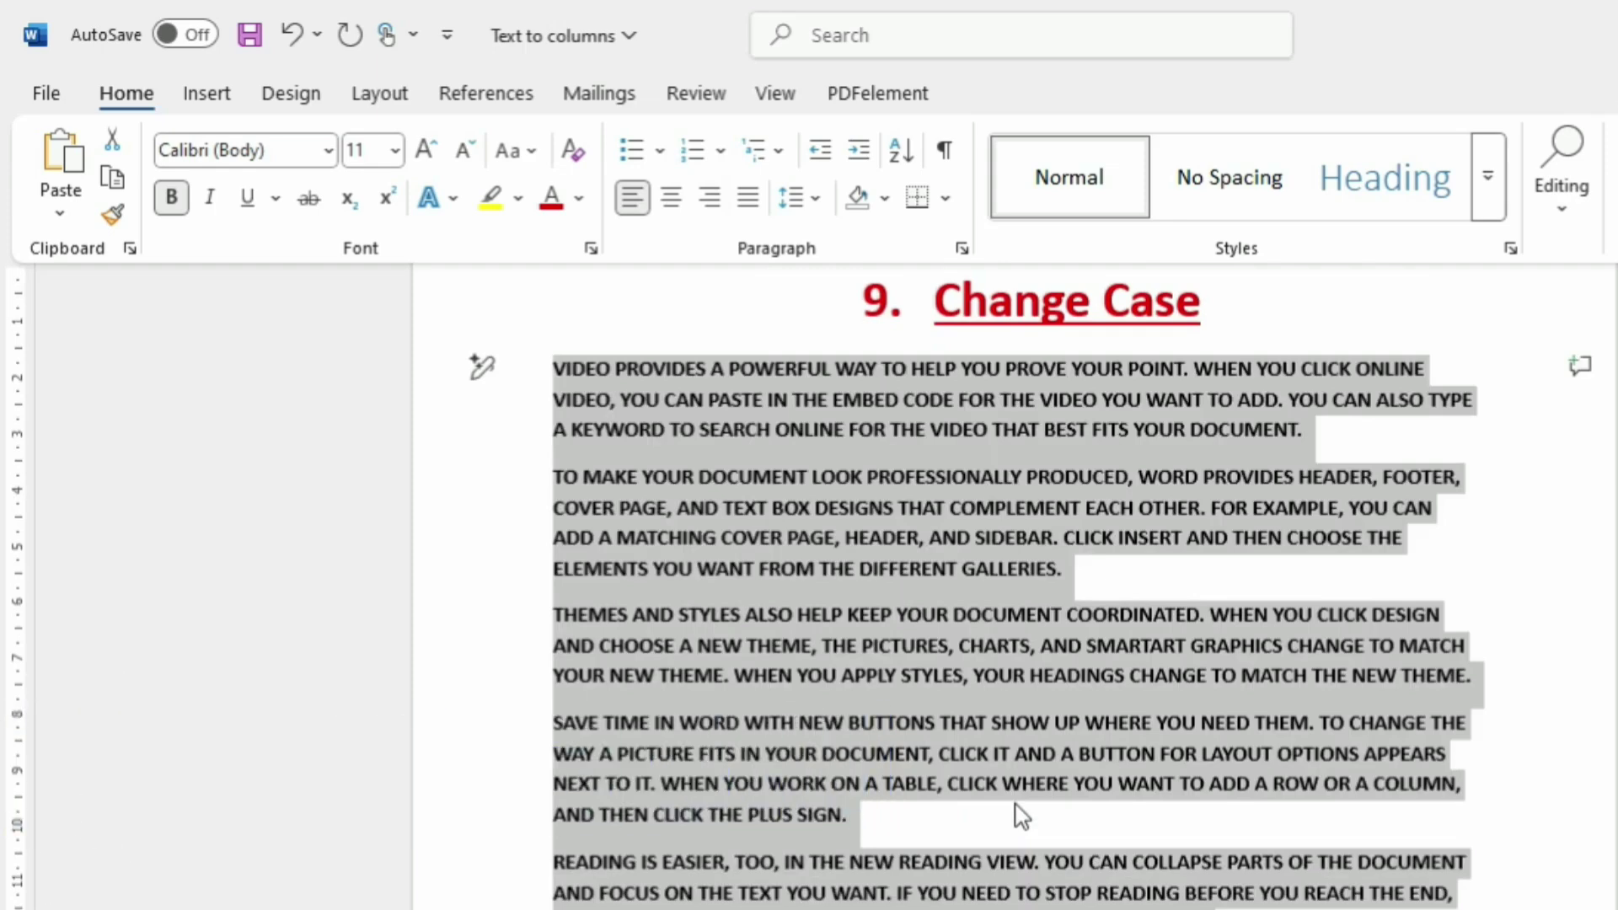
pyautogui.hotkey('shift', 'F3')
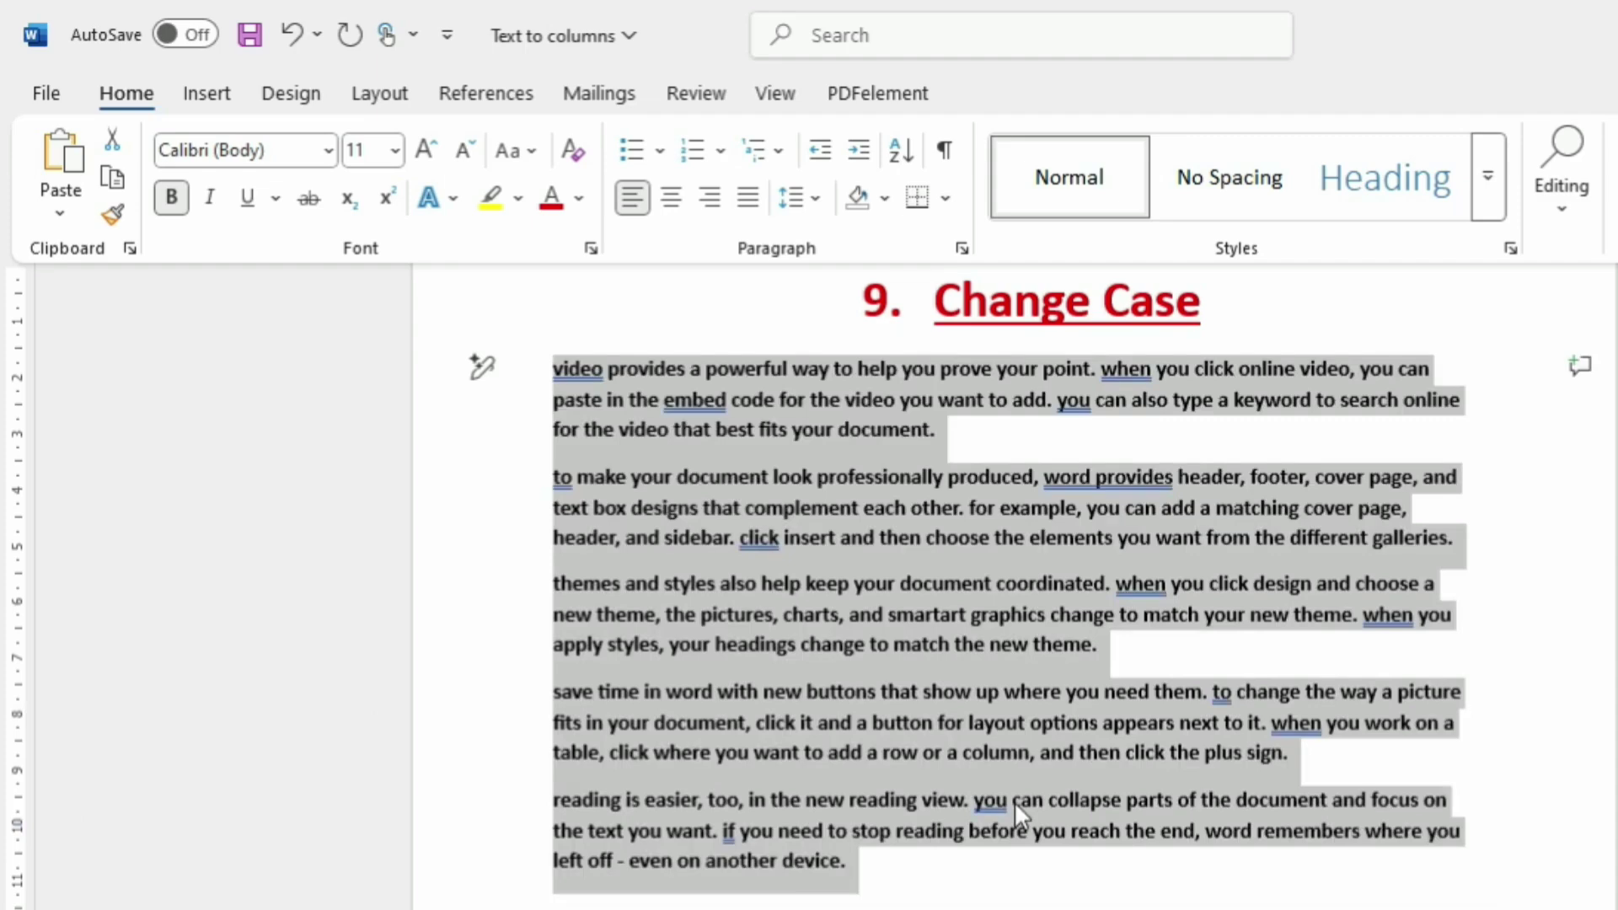
pyautogui.hotkey('shift', 'F3')
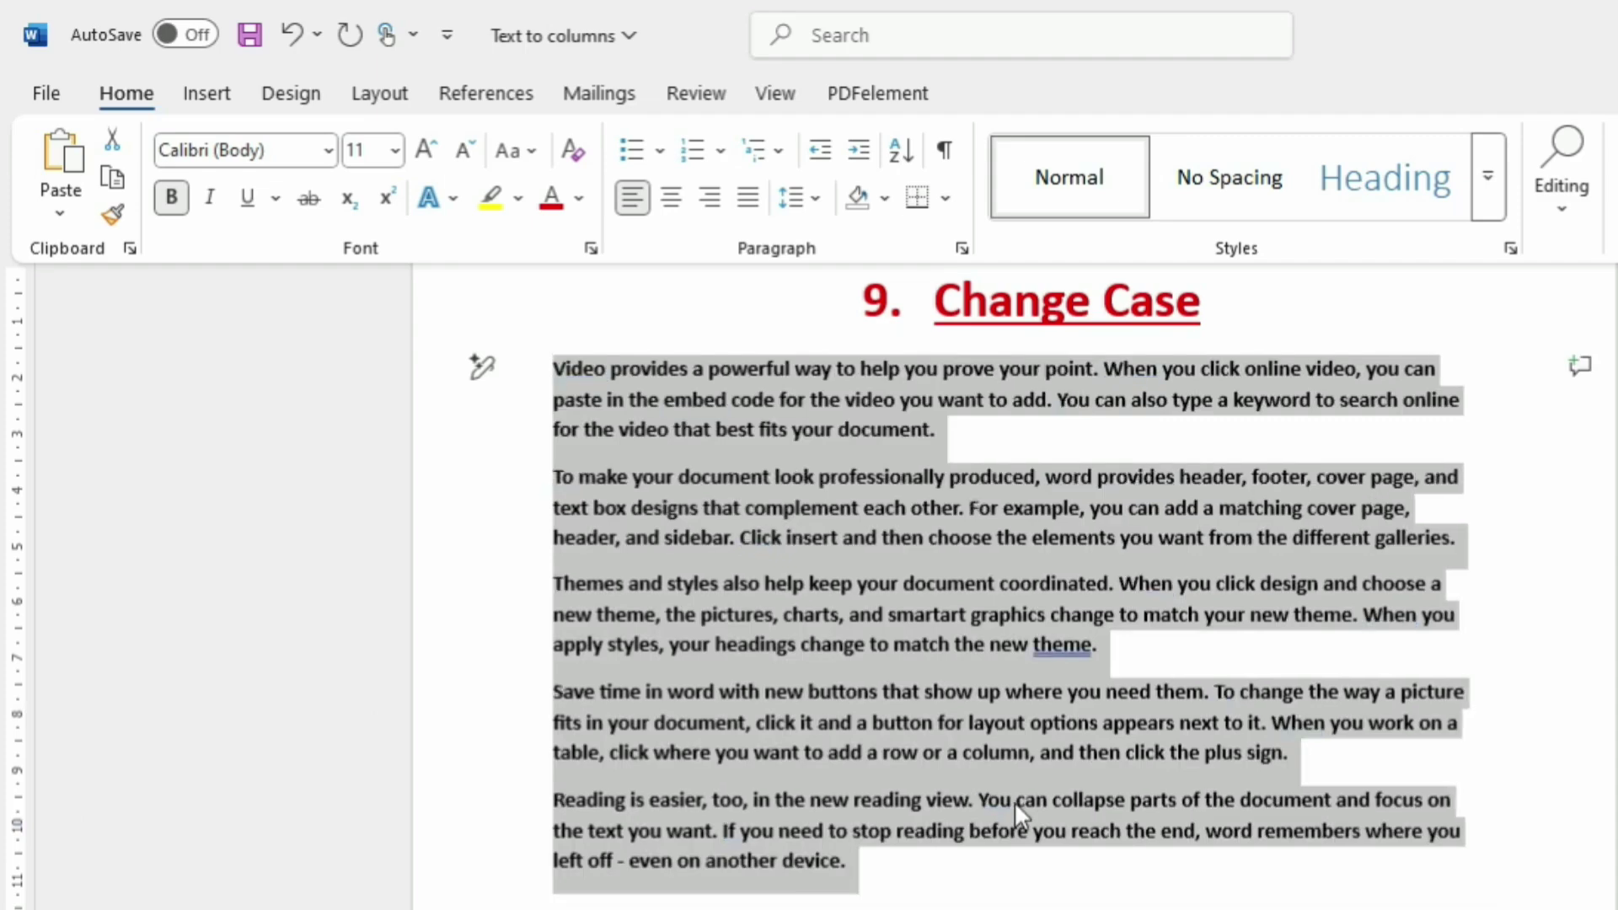
pyautogui.hotkey('shift', 'F3')
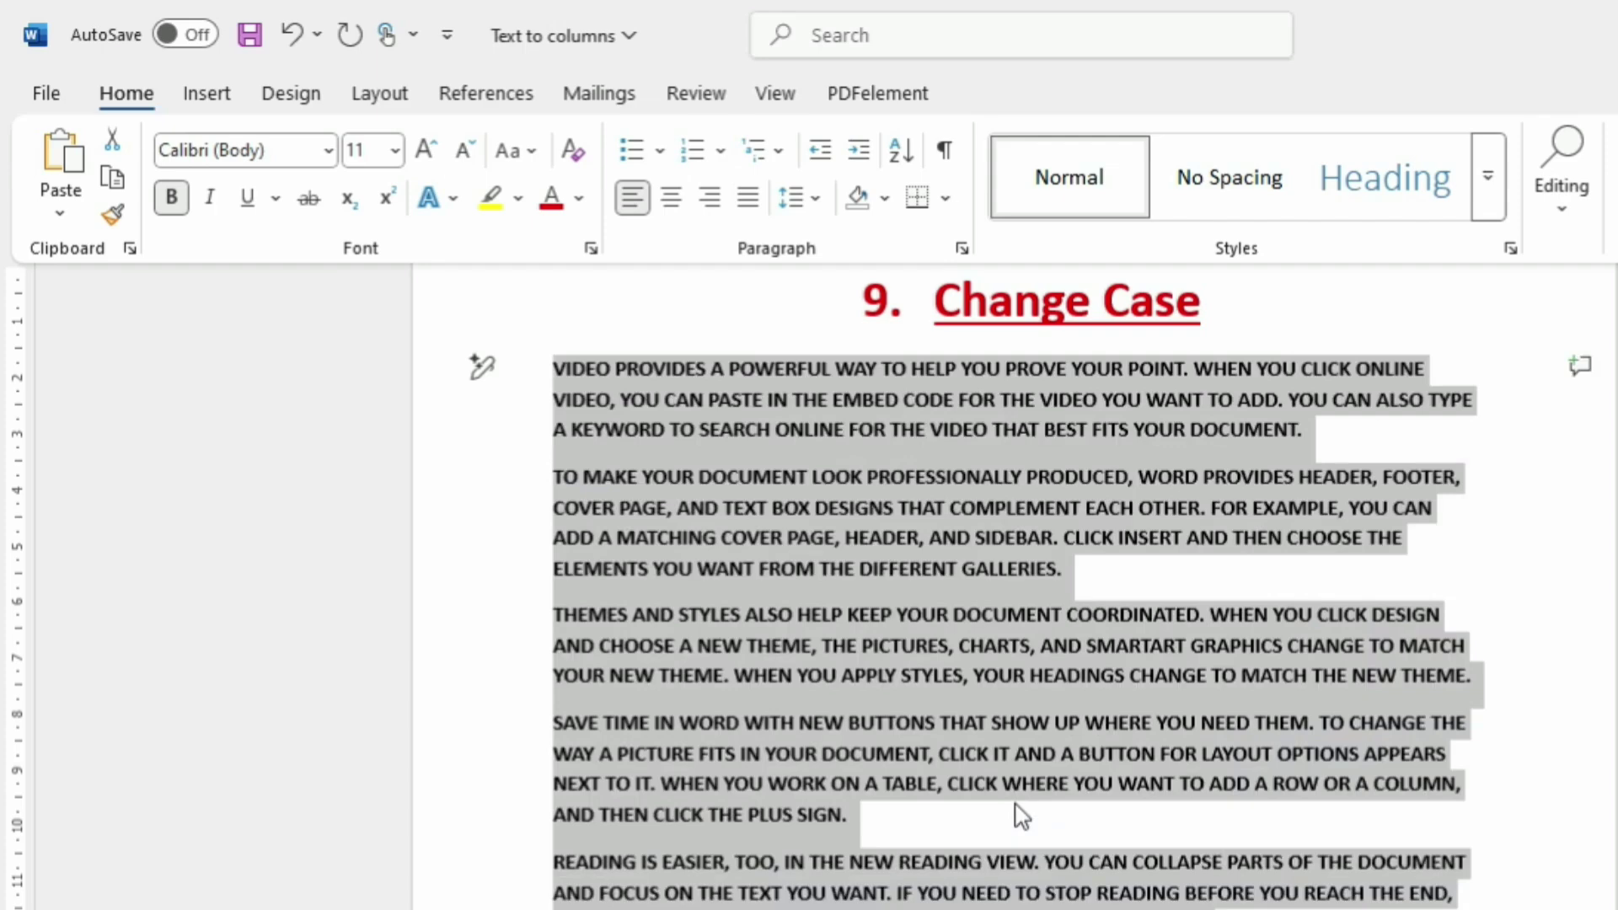